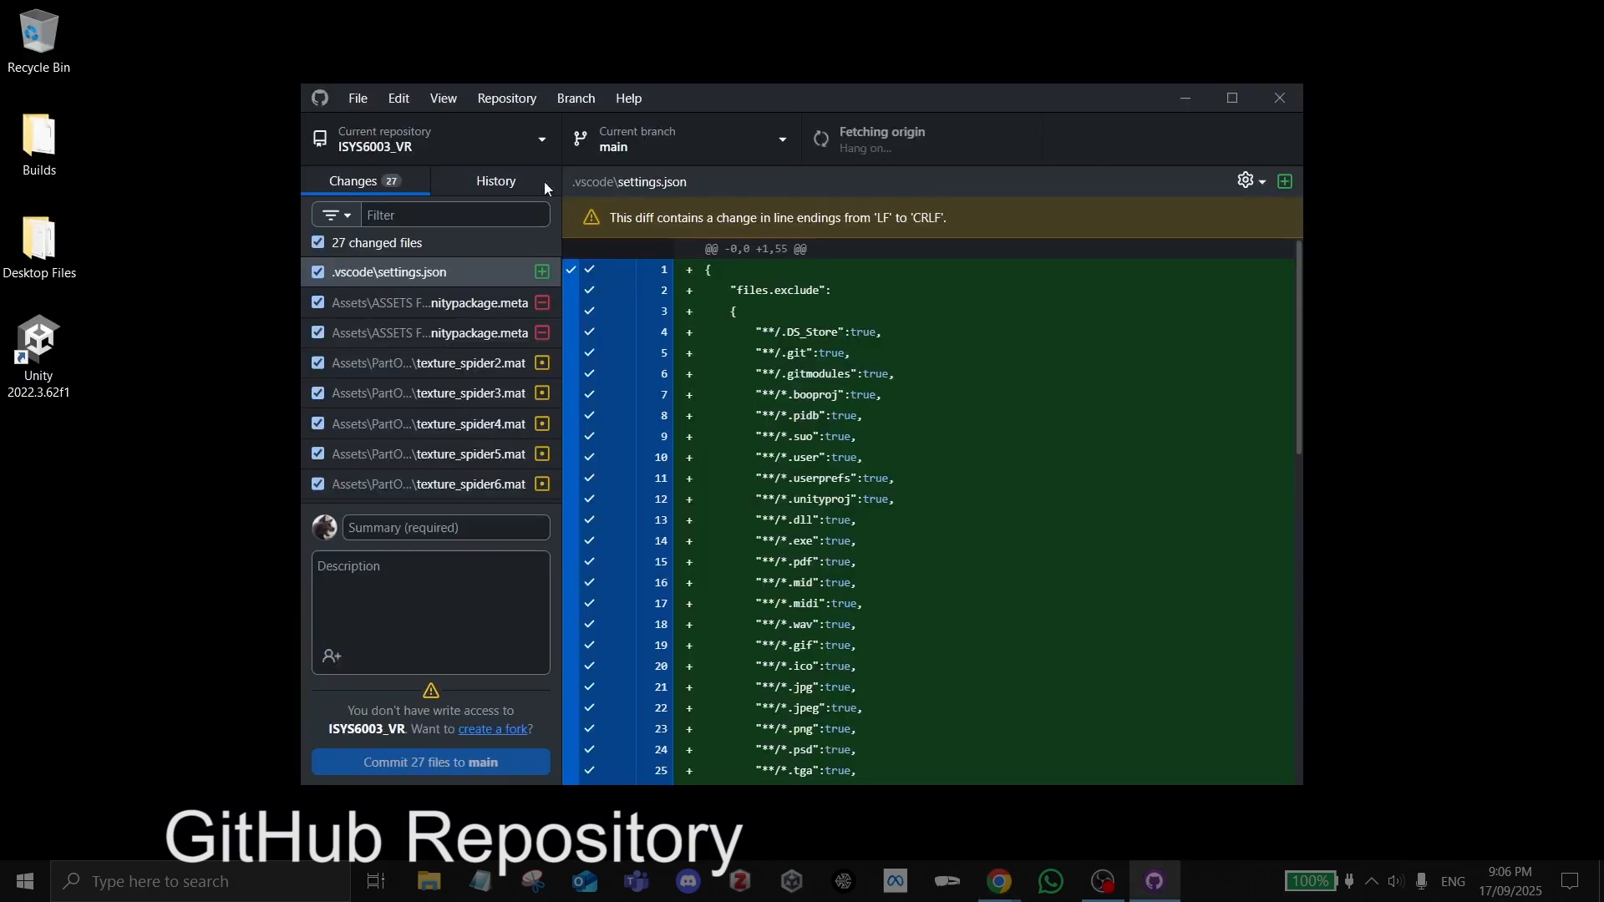
Step: Start cloning a repository by URL and enter the GitHub address of ISYS6003_A2_VR_Story_BD.git
left_click(544, 143)
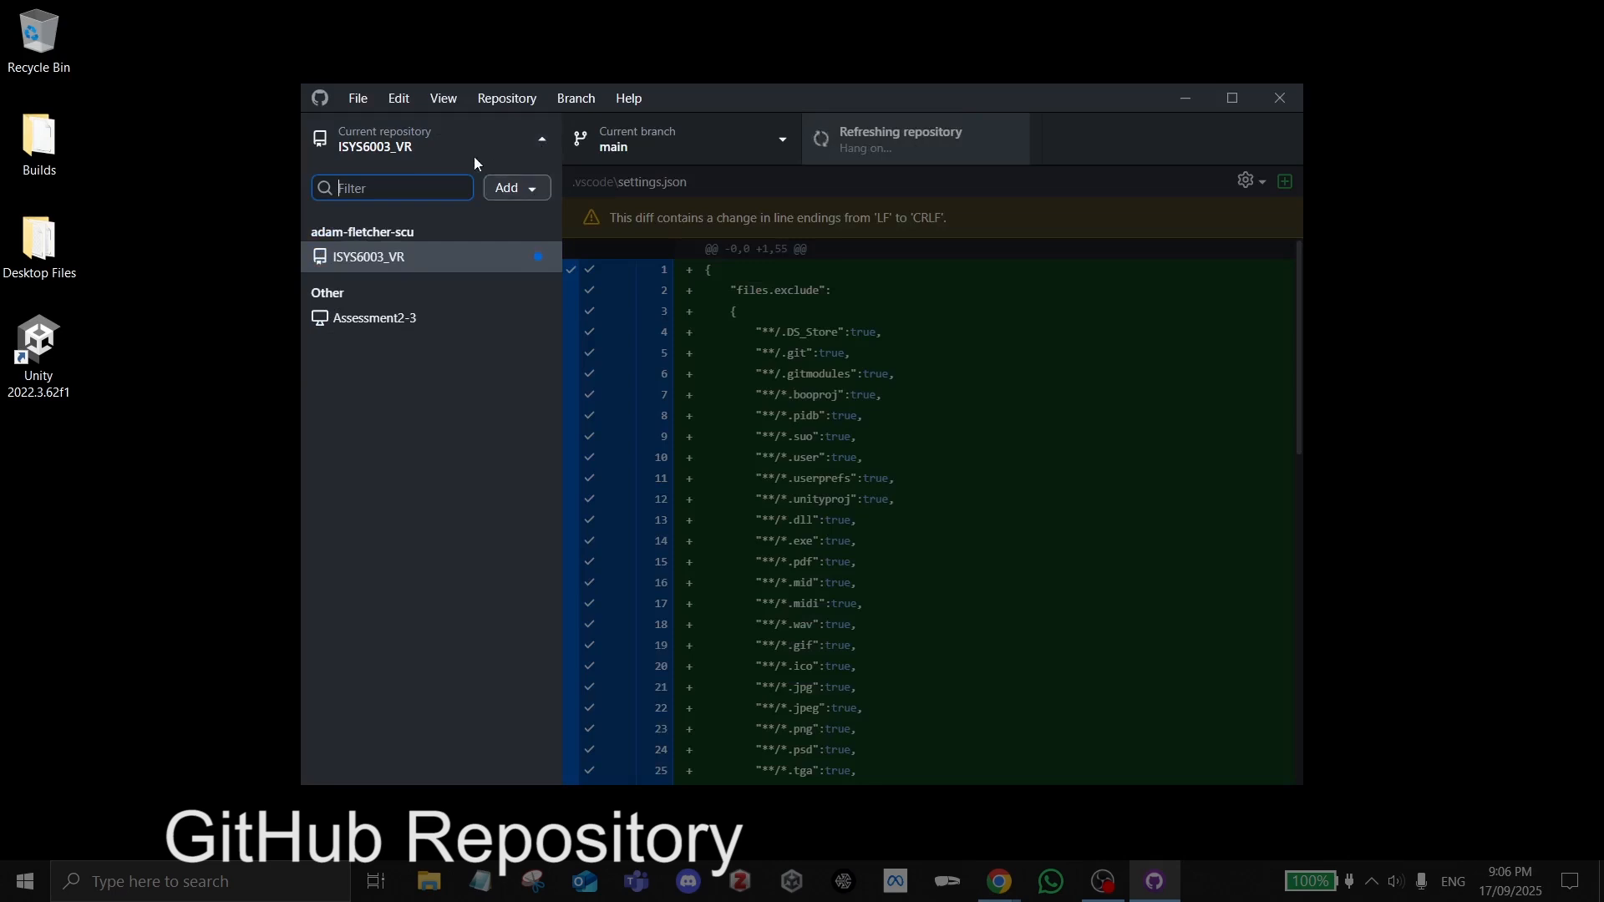
left_click(353, 99)
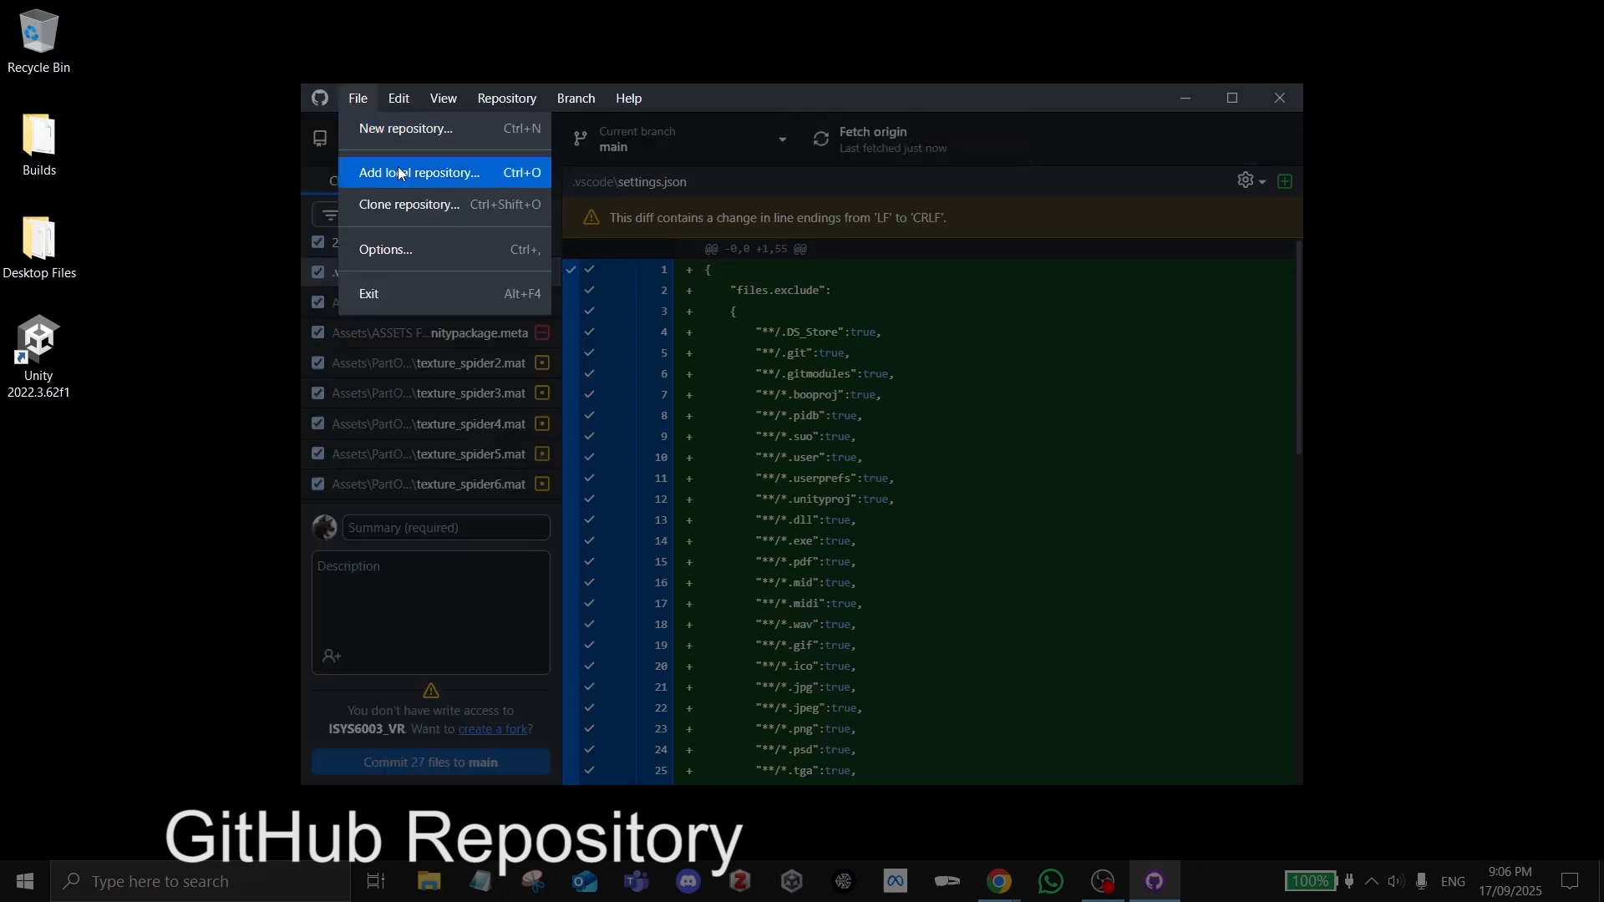
left_click(415, 194)
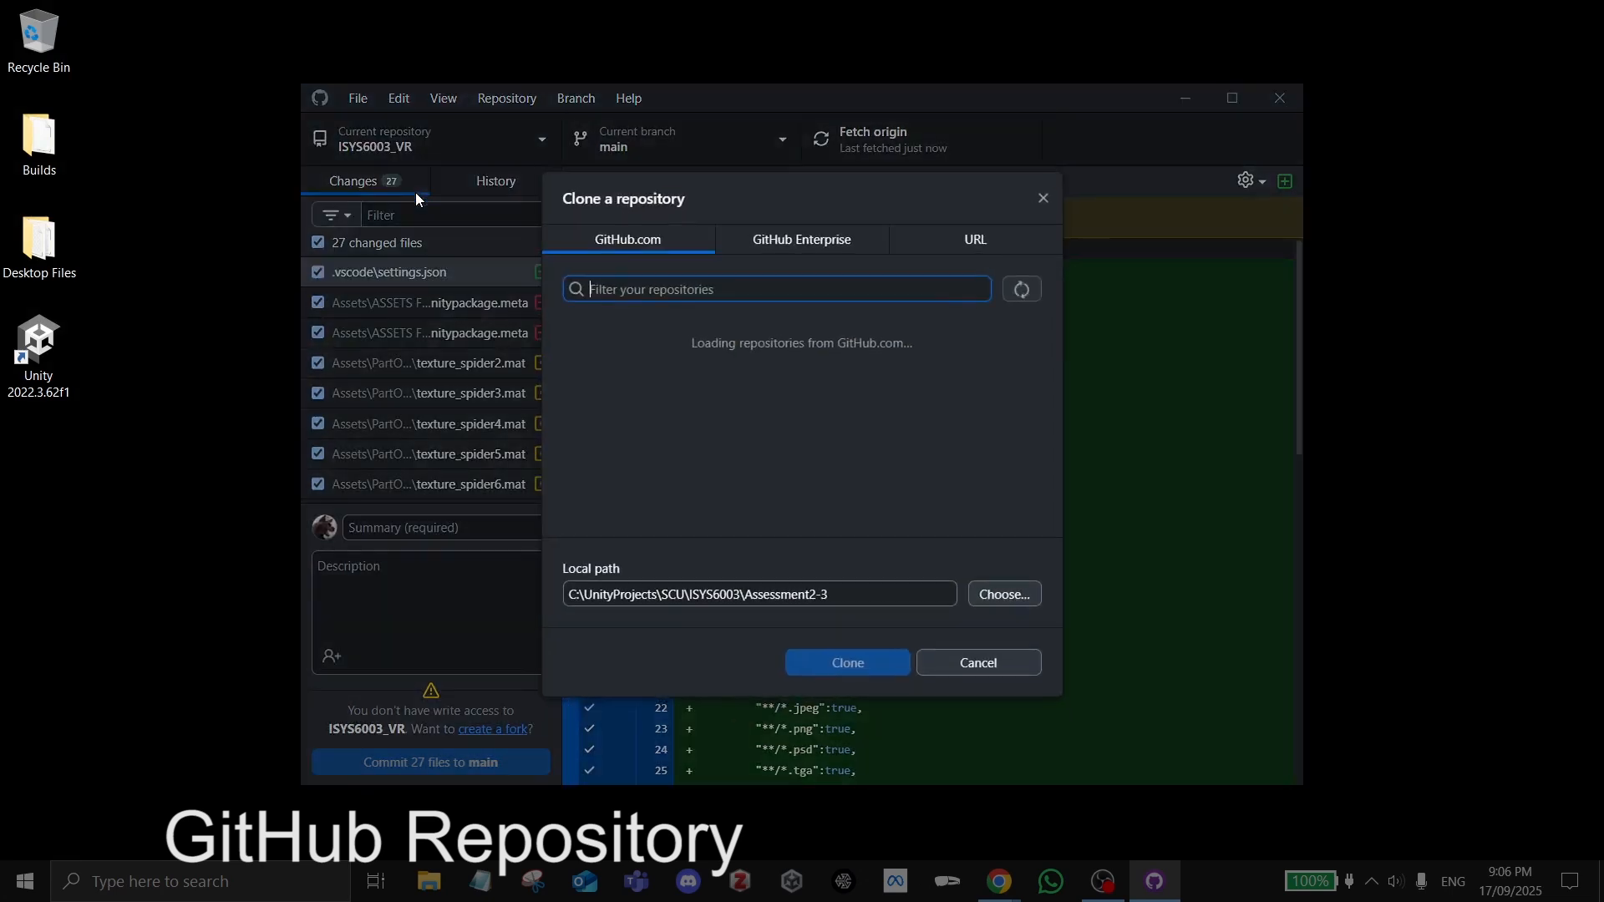
left_click(976, 244)
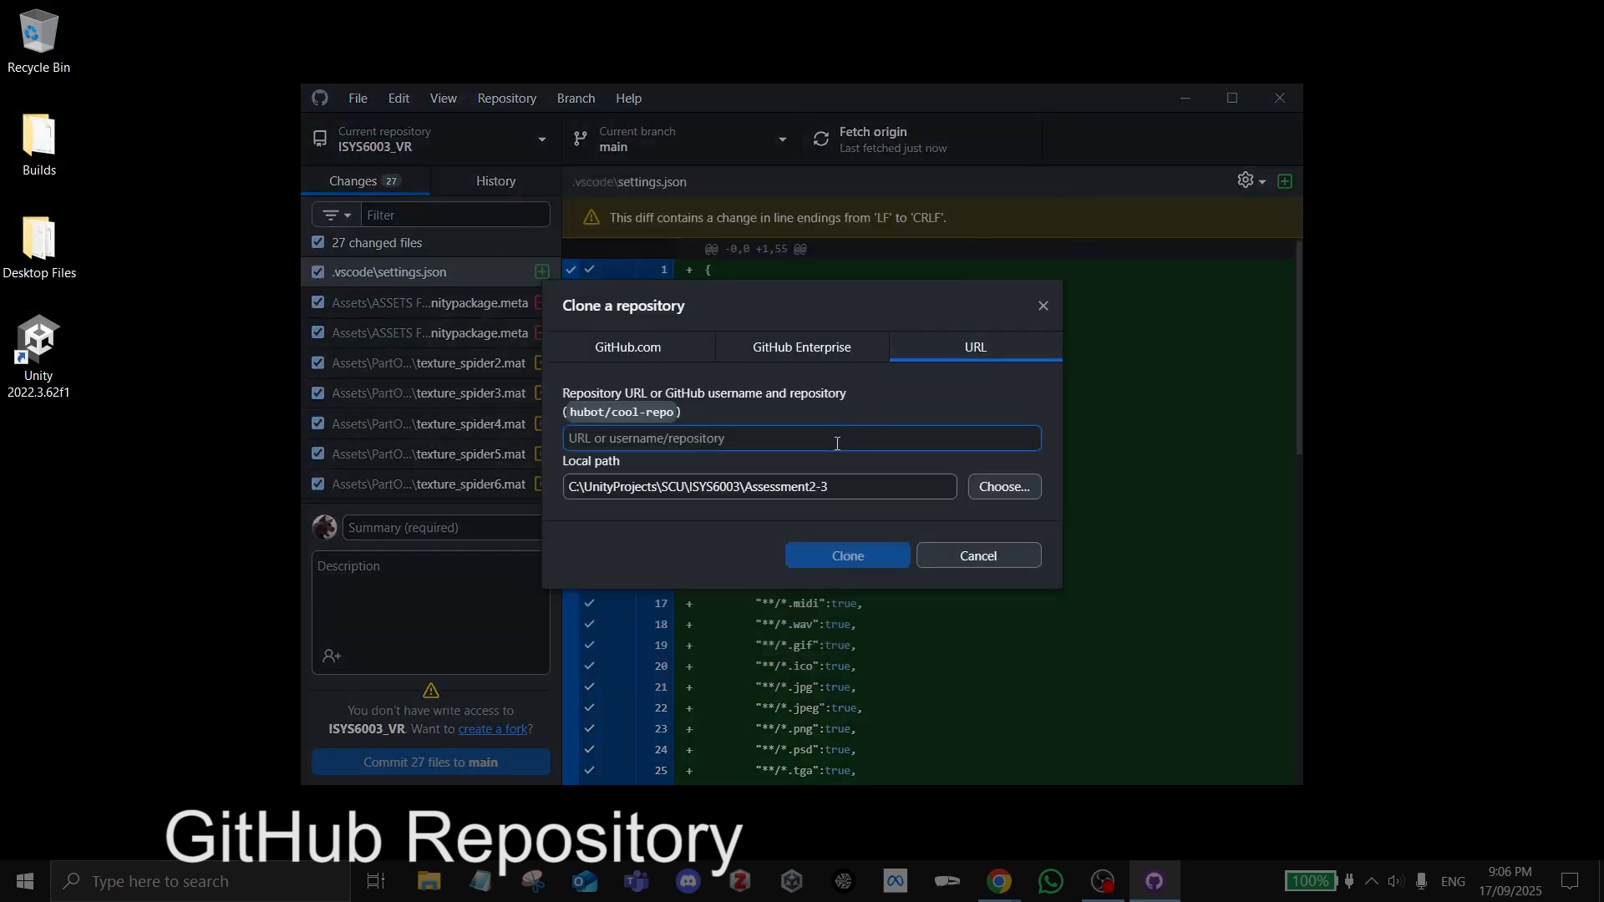
type("https://github.com/dave-scu/ISYS6003_A2_VR_Story_BD.git")
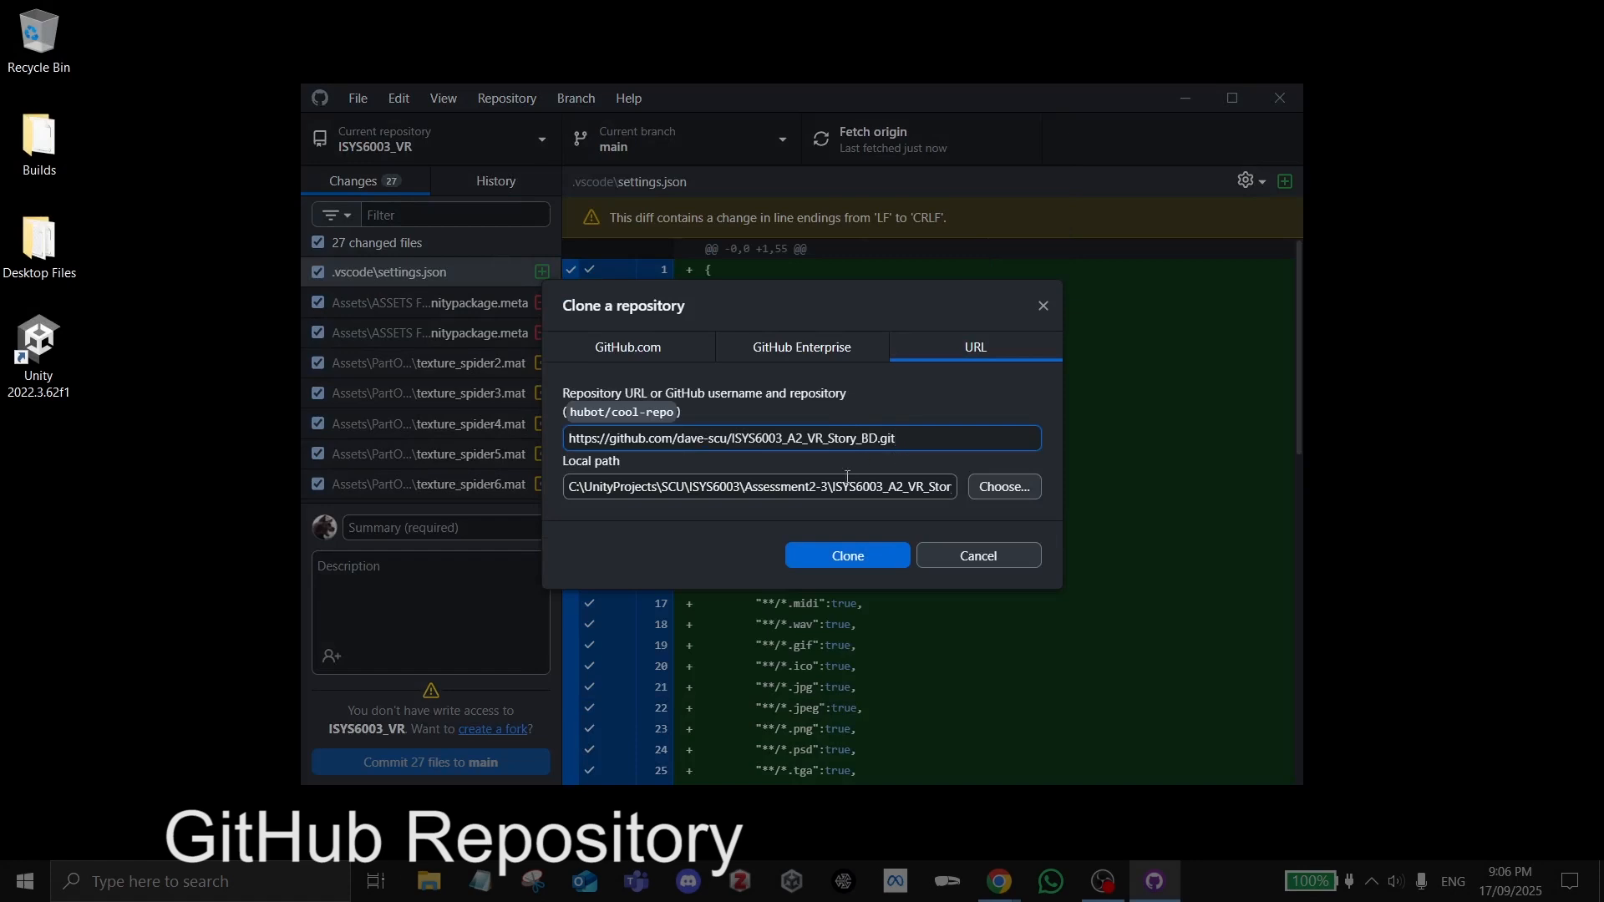
Step: Set the clone's local path to the UnityProjects folder on drive C, clone the repository and fetch its origin
left_click(1007, 491)
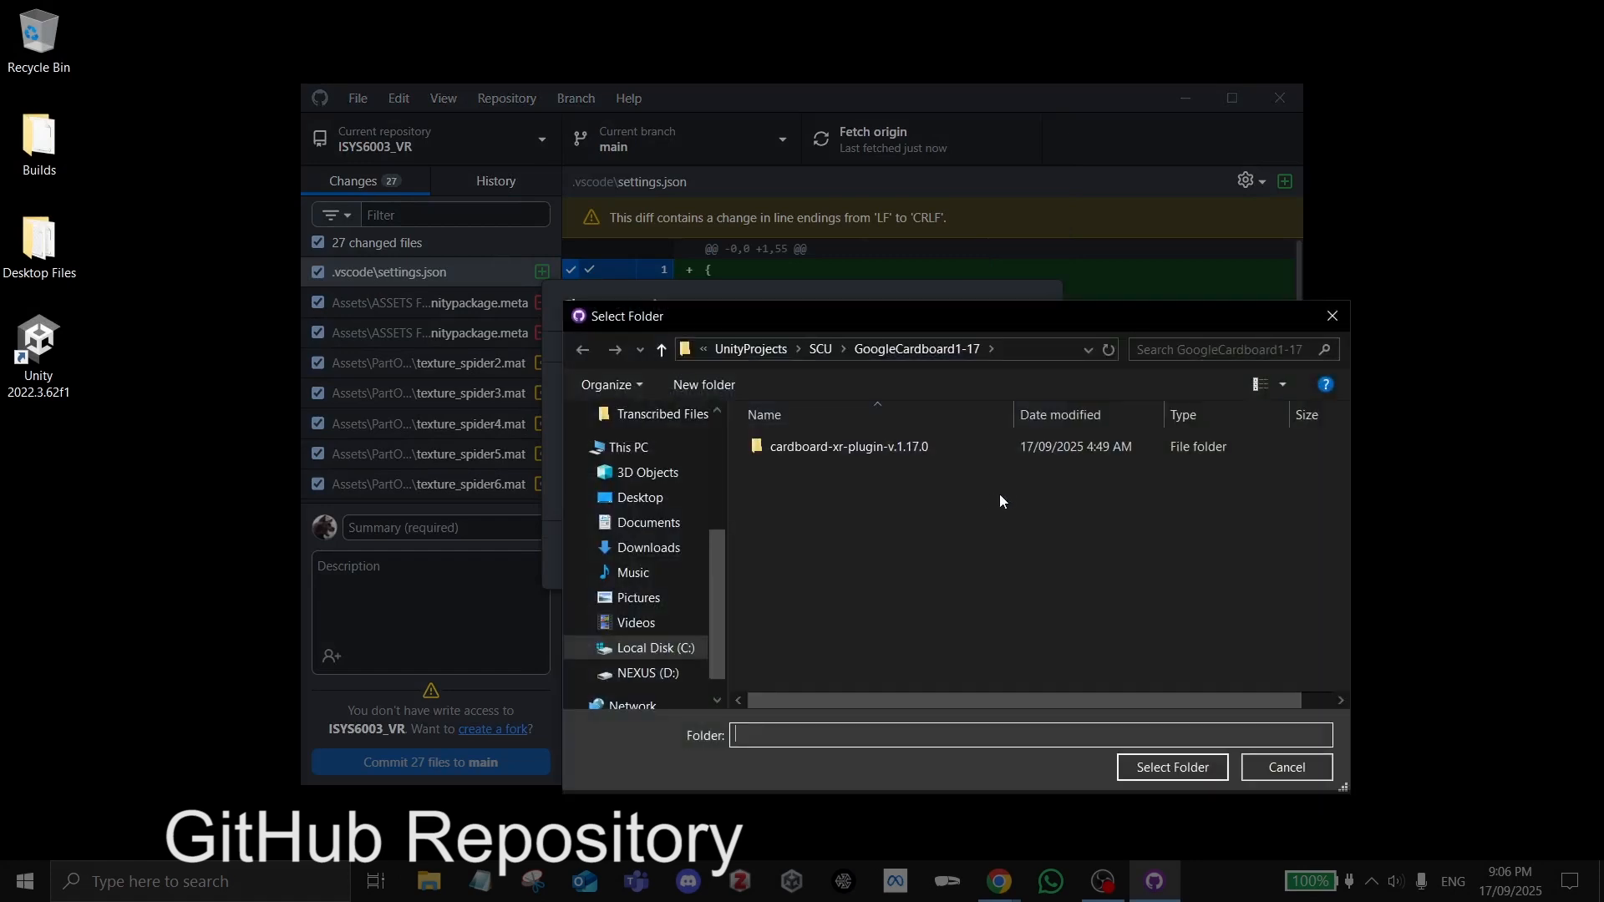
left_click(655, 648)
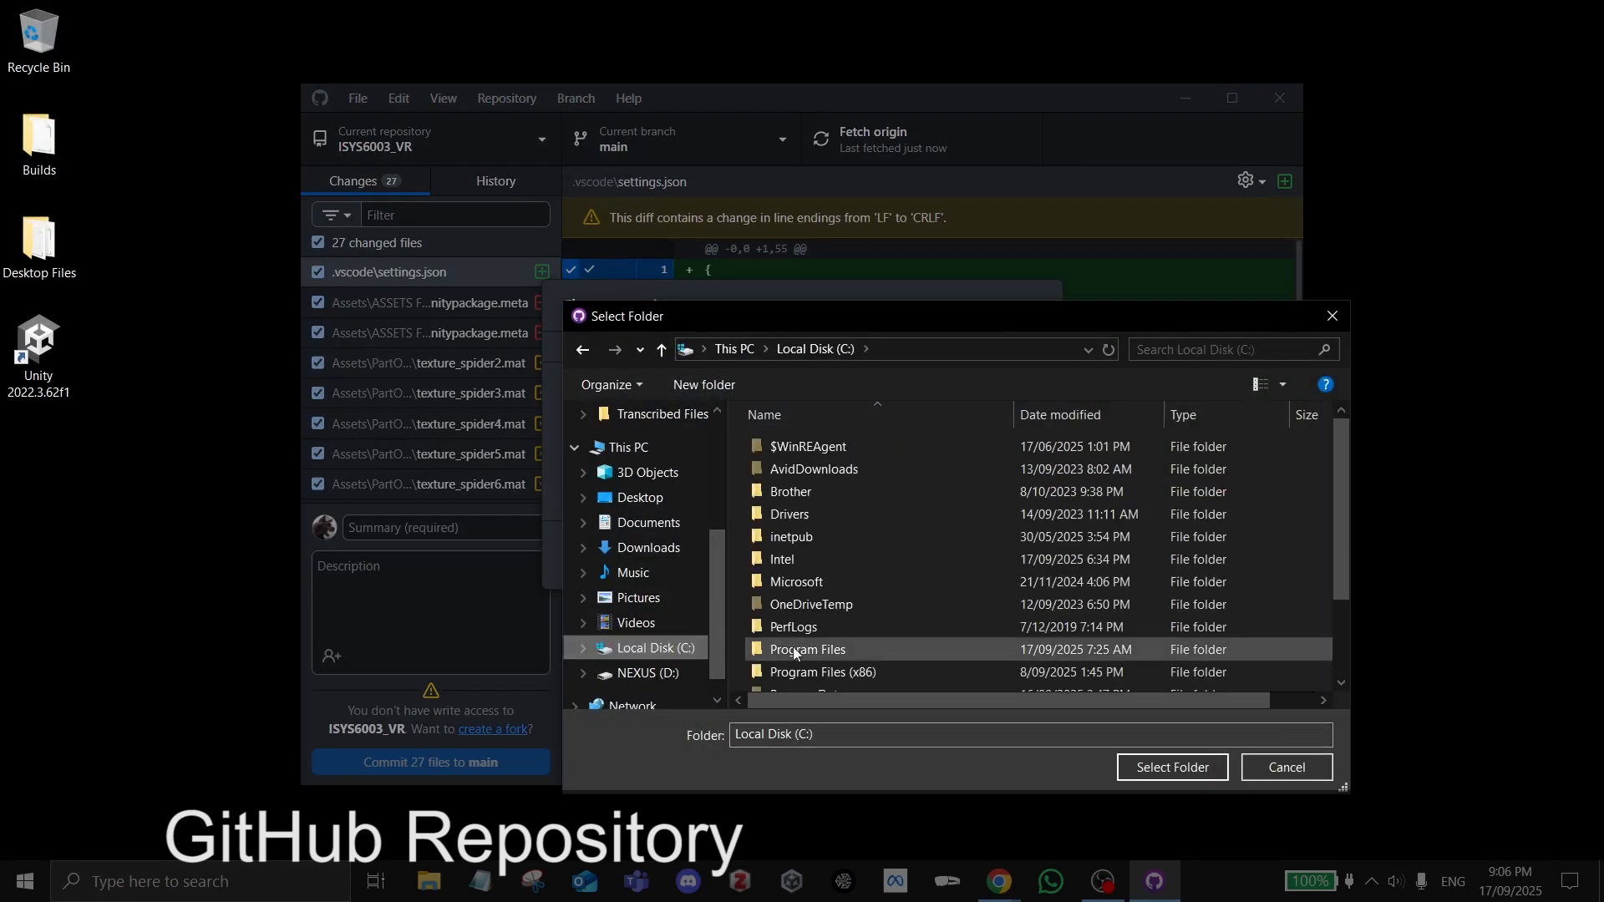
scroll(819, 618, "down", 2)
left_click(810, 633)
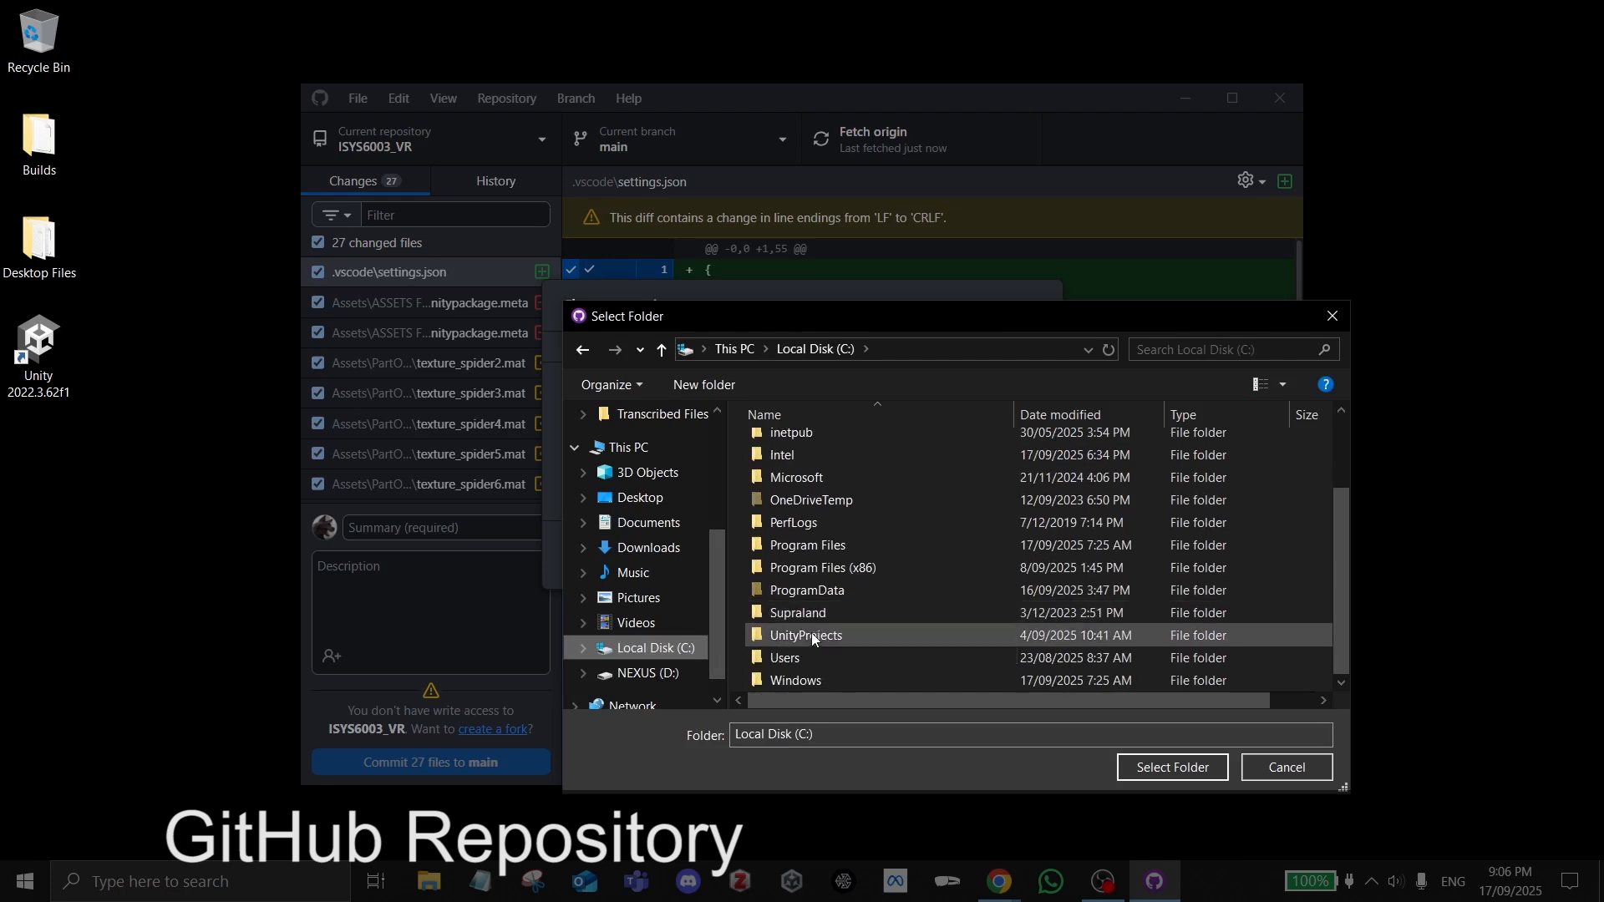
double_click(810, 635)
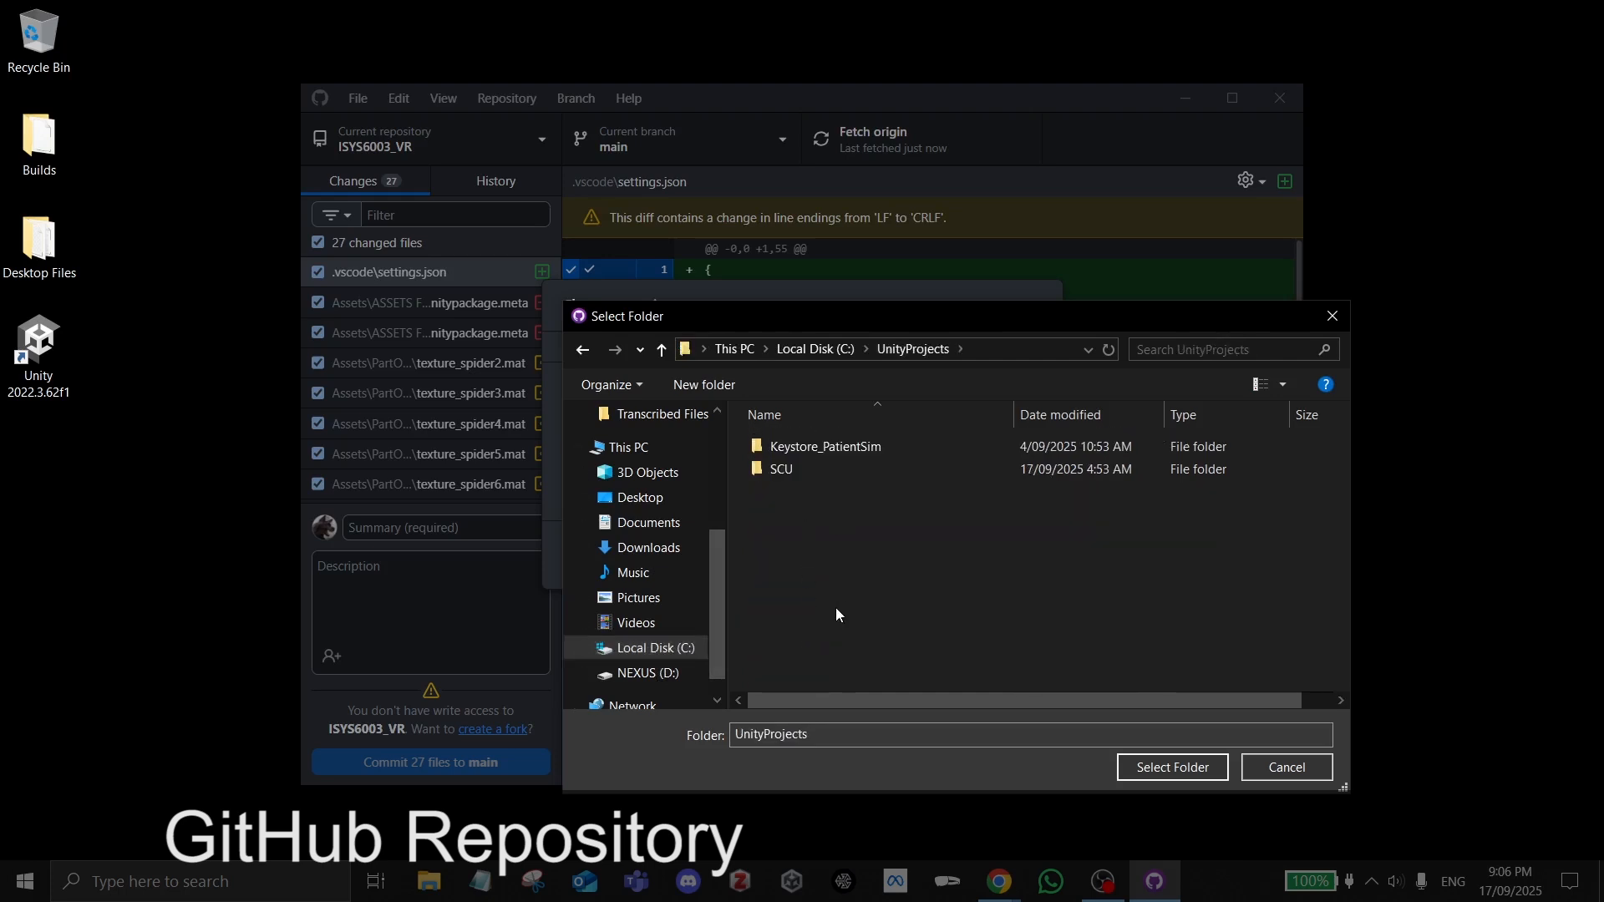
left_click(1173, 766)
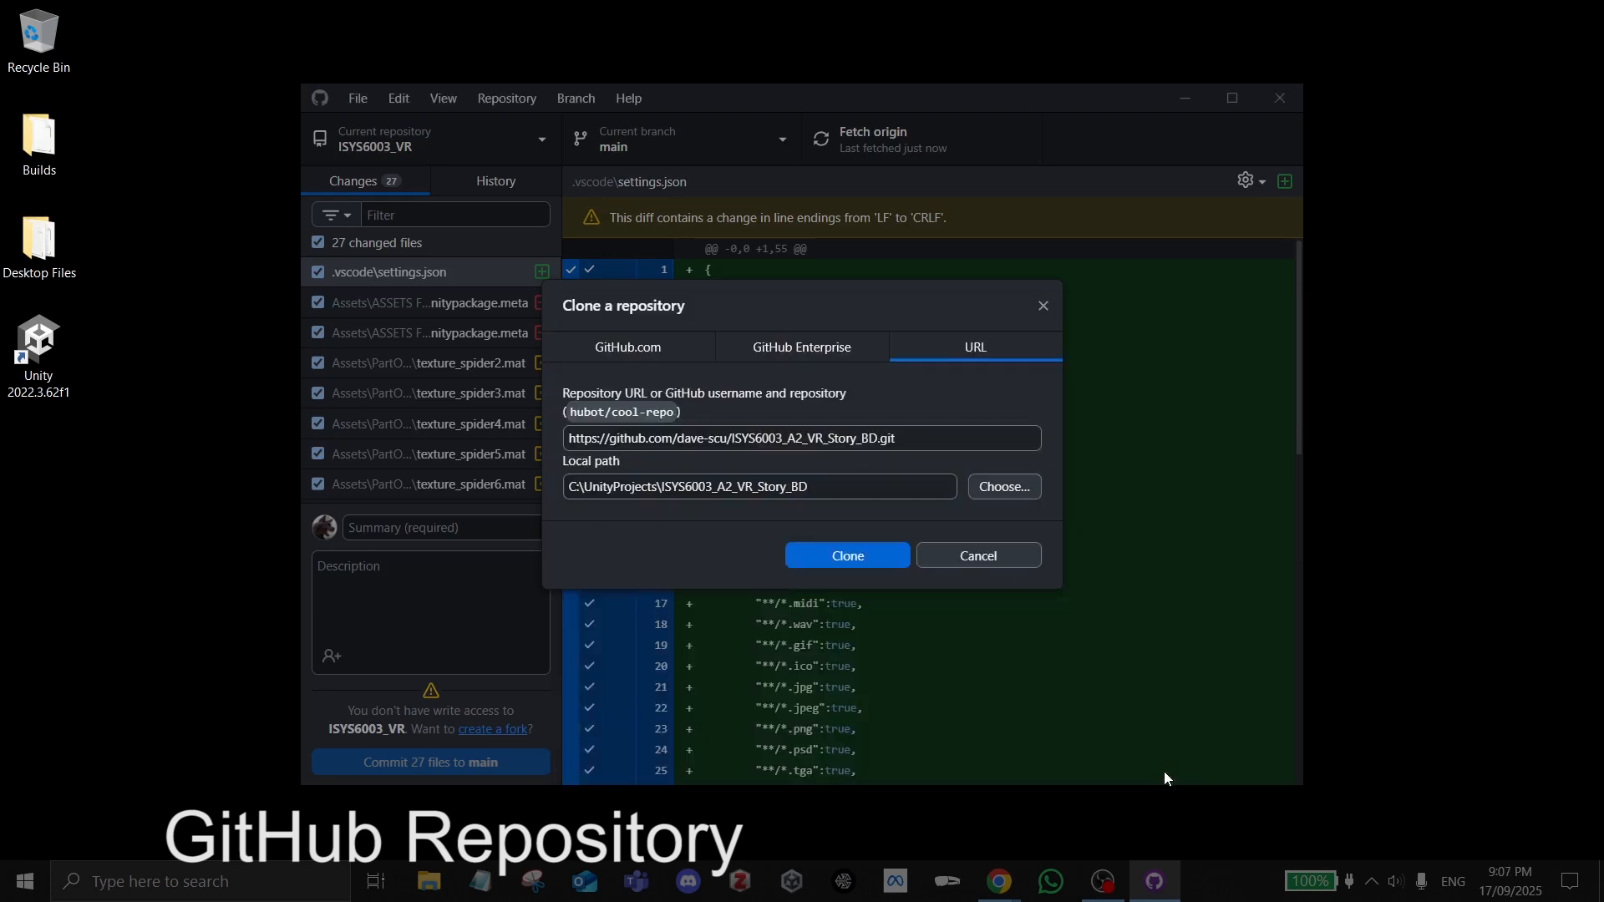
left_click(845, 554)
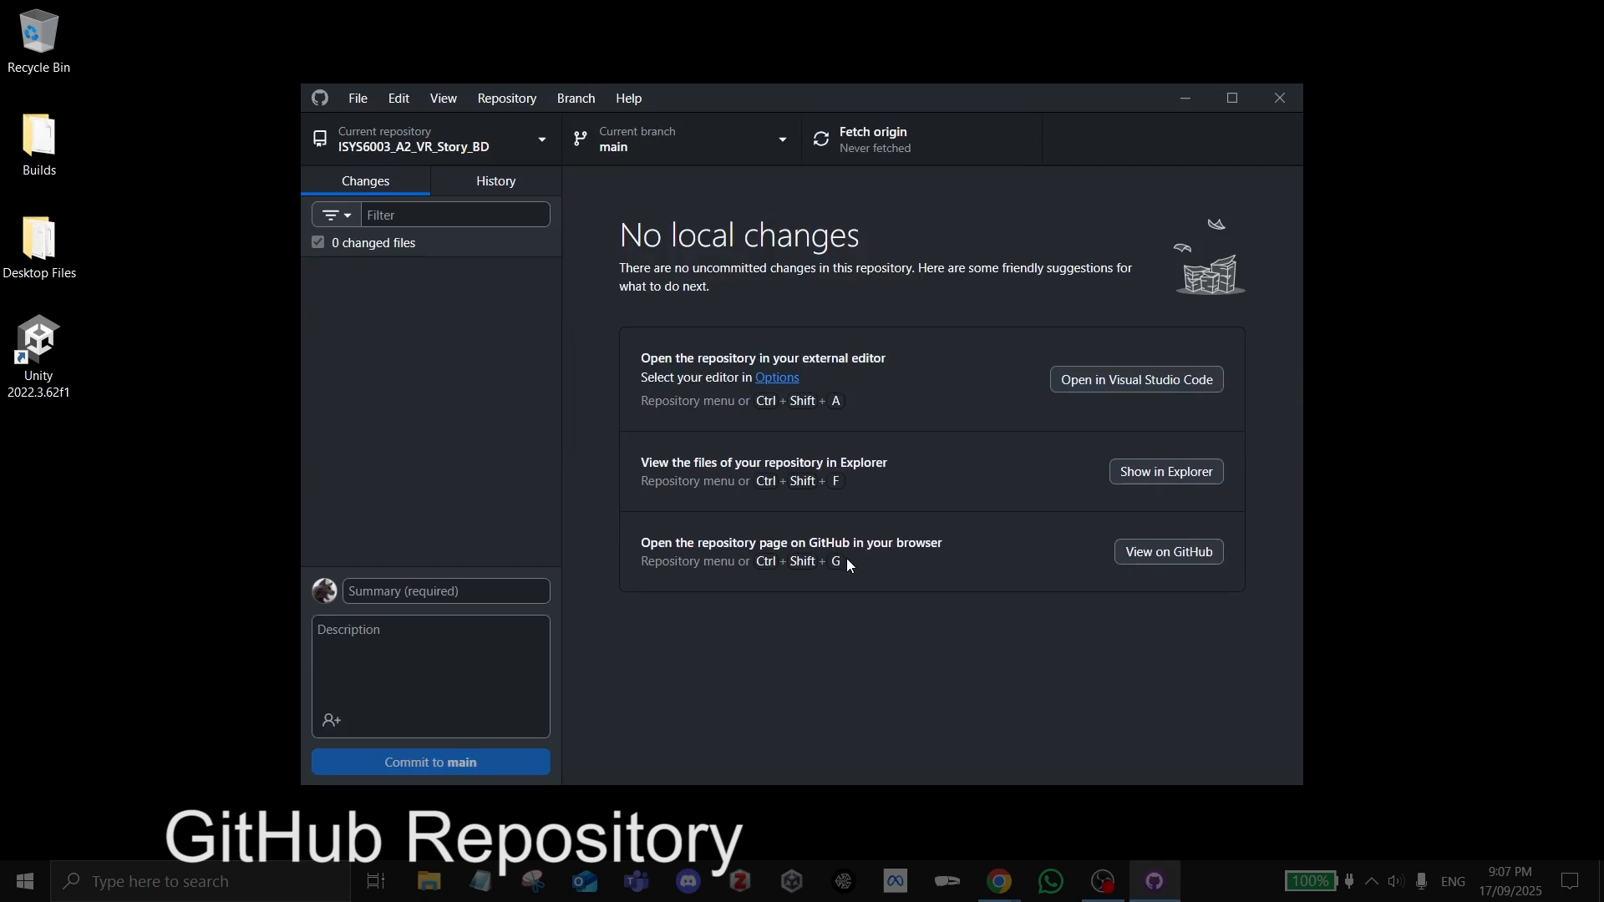
left_click(893, 133)
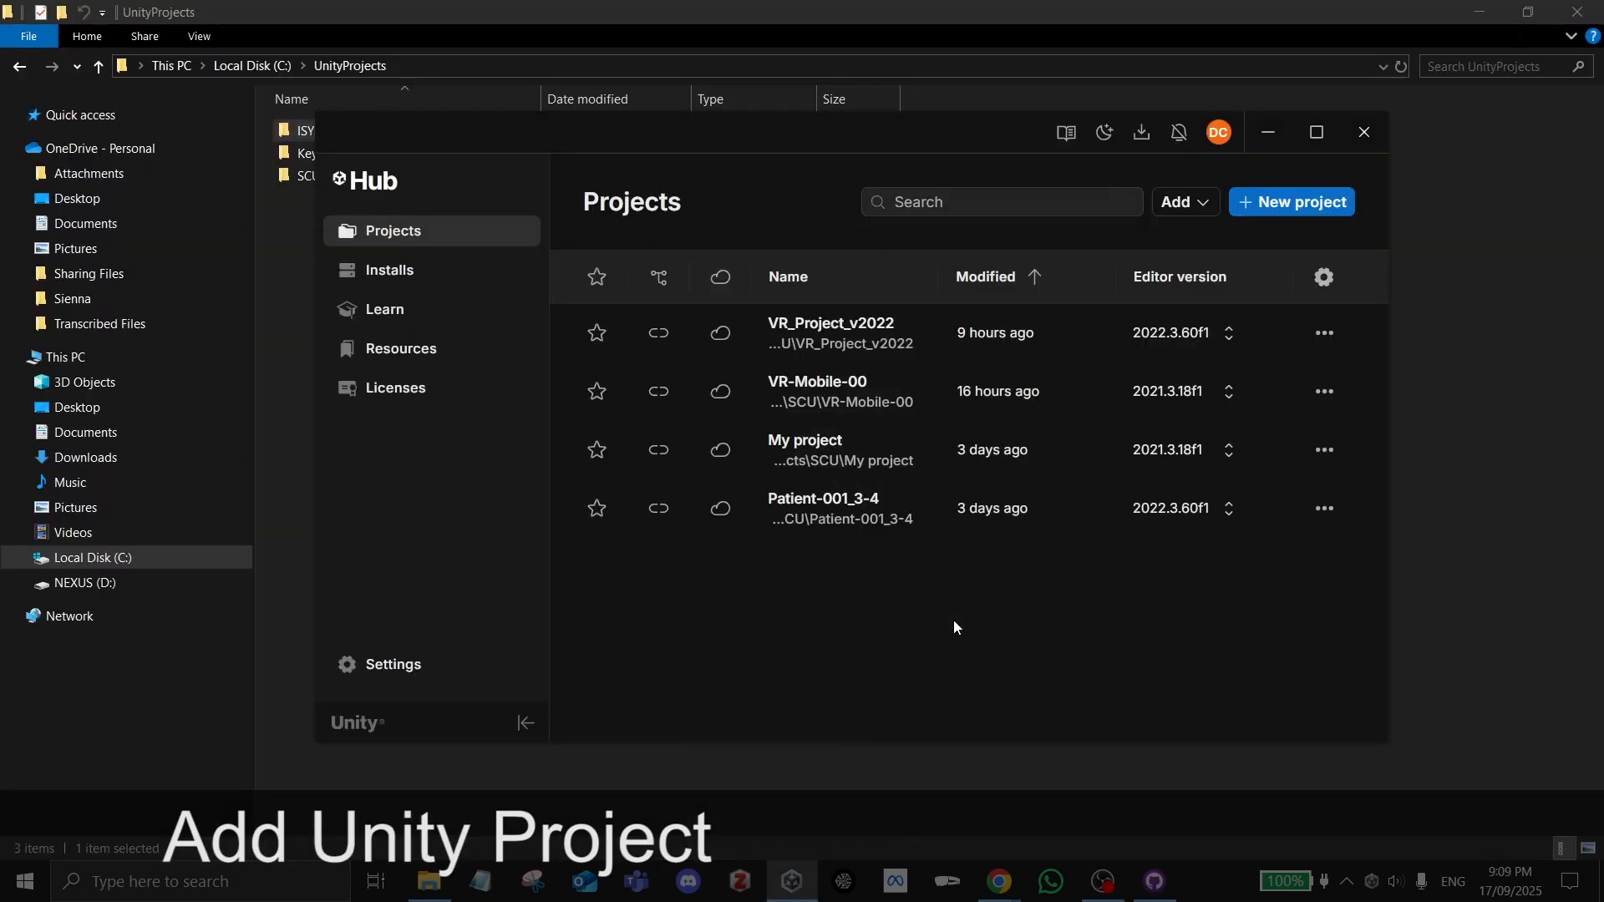
Step: In Unity Hub, add the project ISYS6003_A2_VR_Story_BD from C:\UnityProjects on disk
left_click(1203, 208)
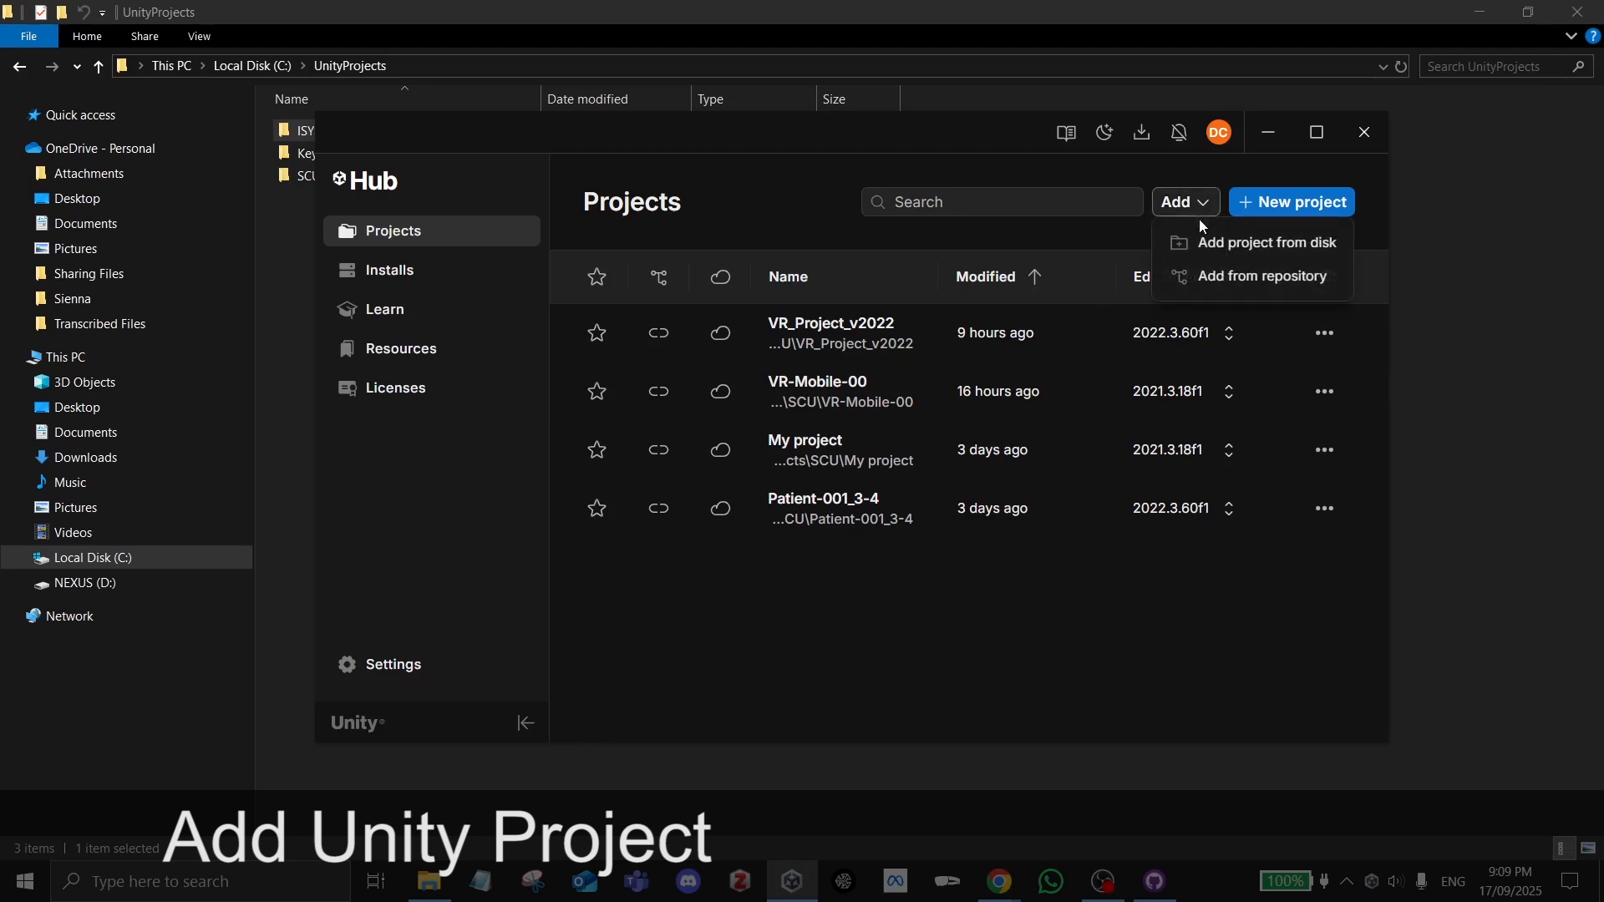
left_click(1211, 244)
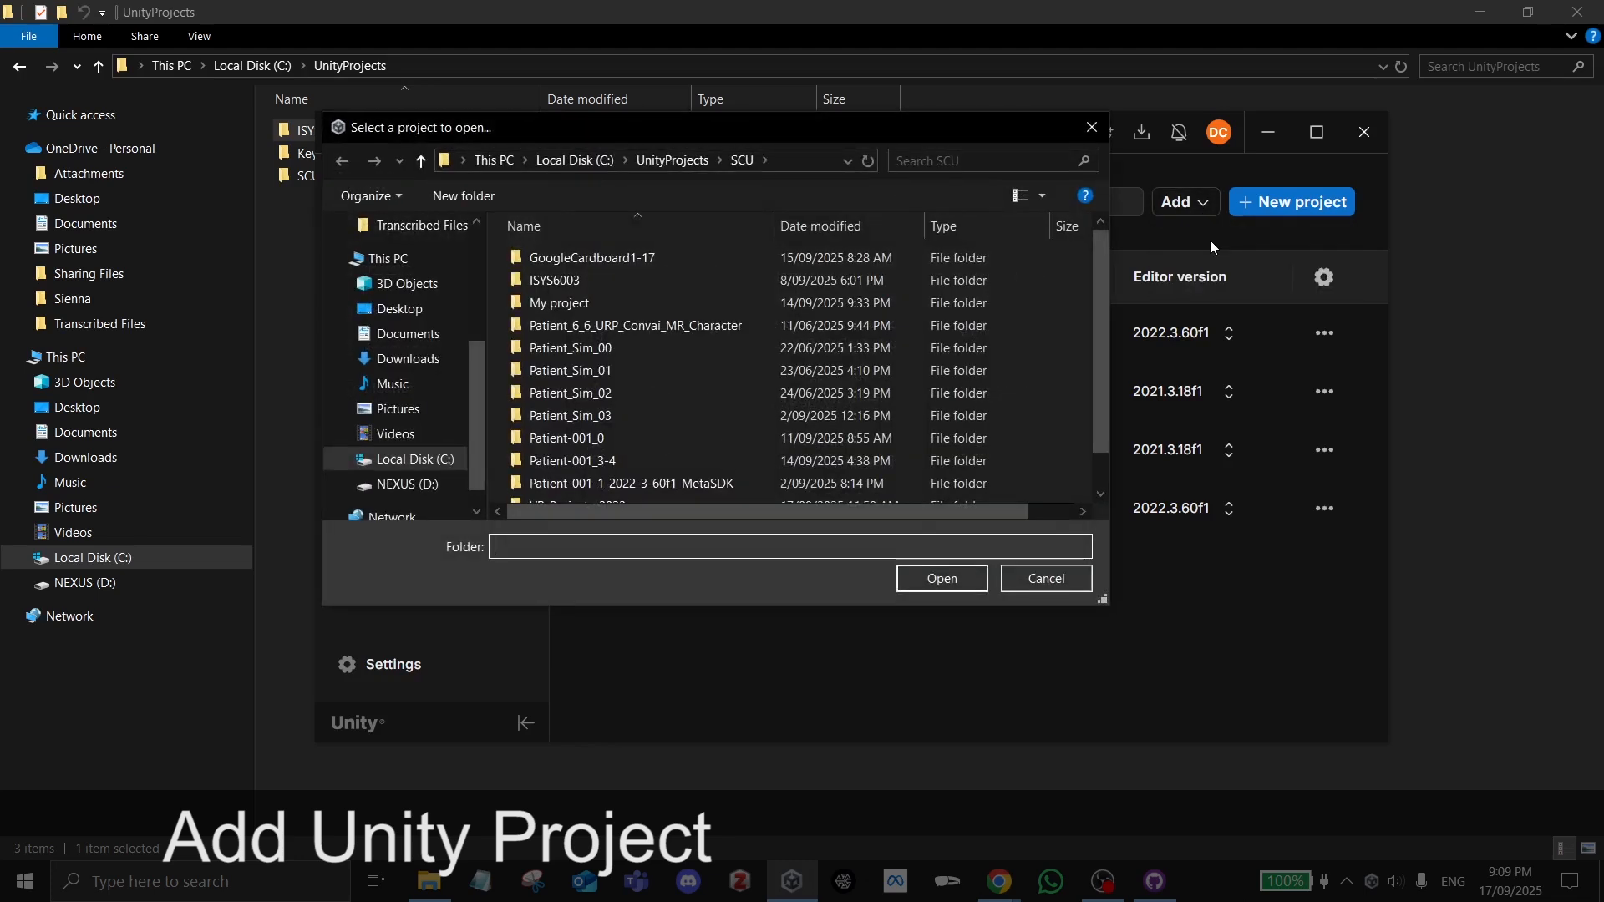
left_click(413, 459)
scroll(568, 454, "down", 3)
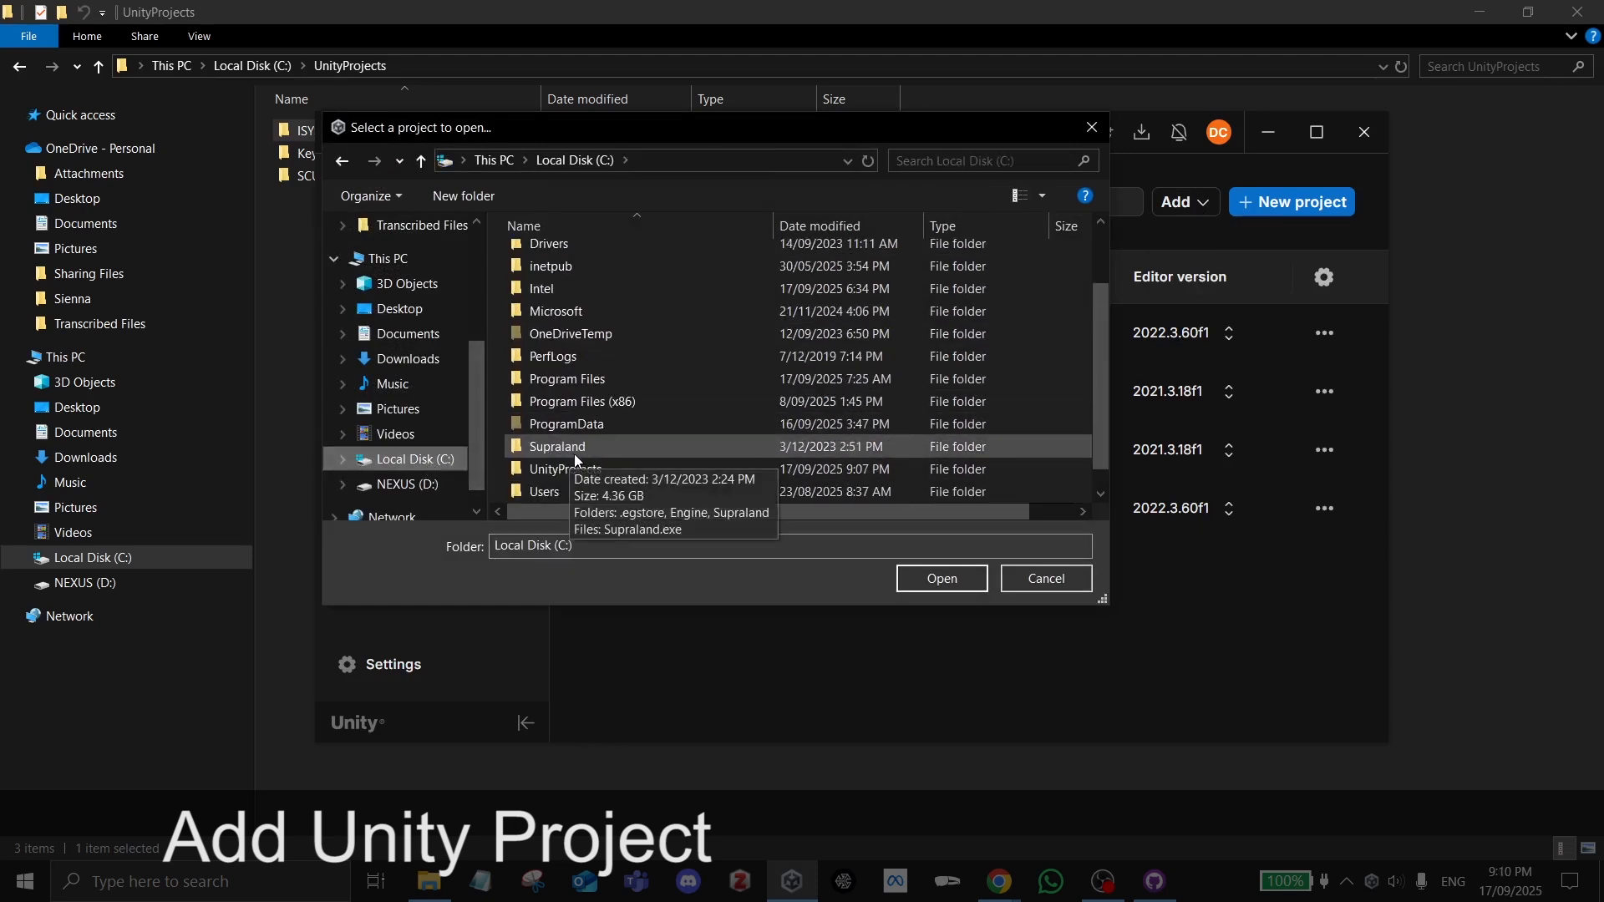
left_click(589, 448)
double_click(589, 448)
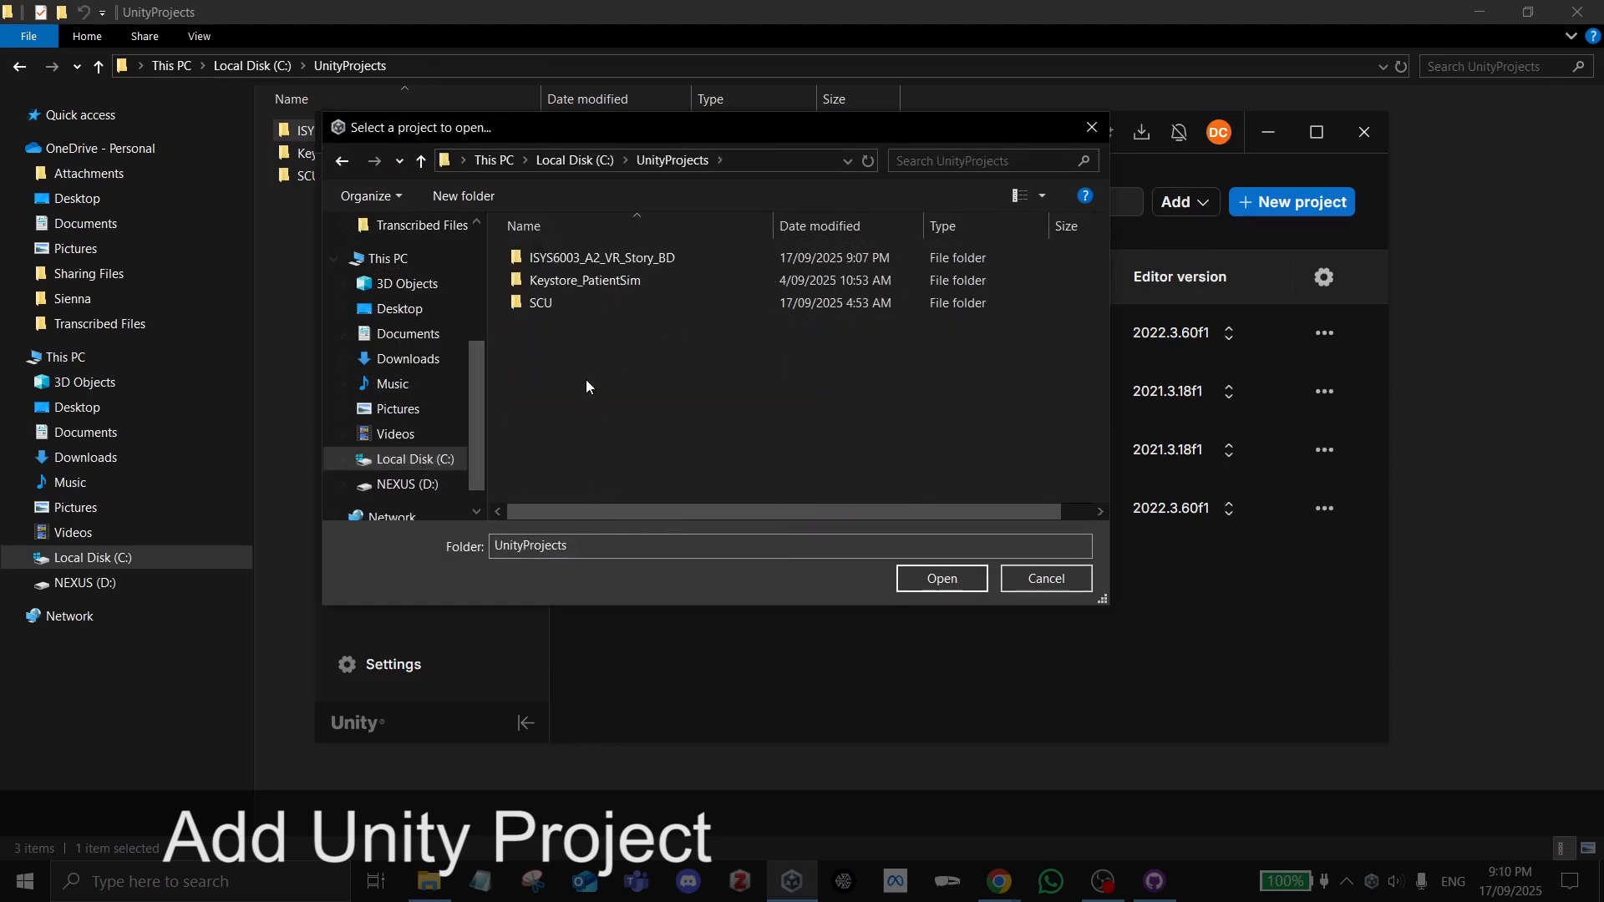
left_click(610, 256)
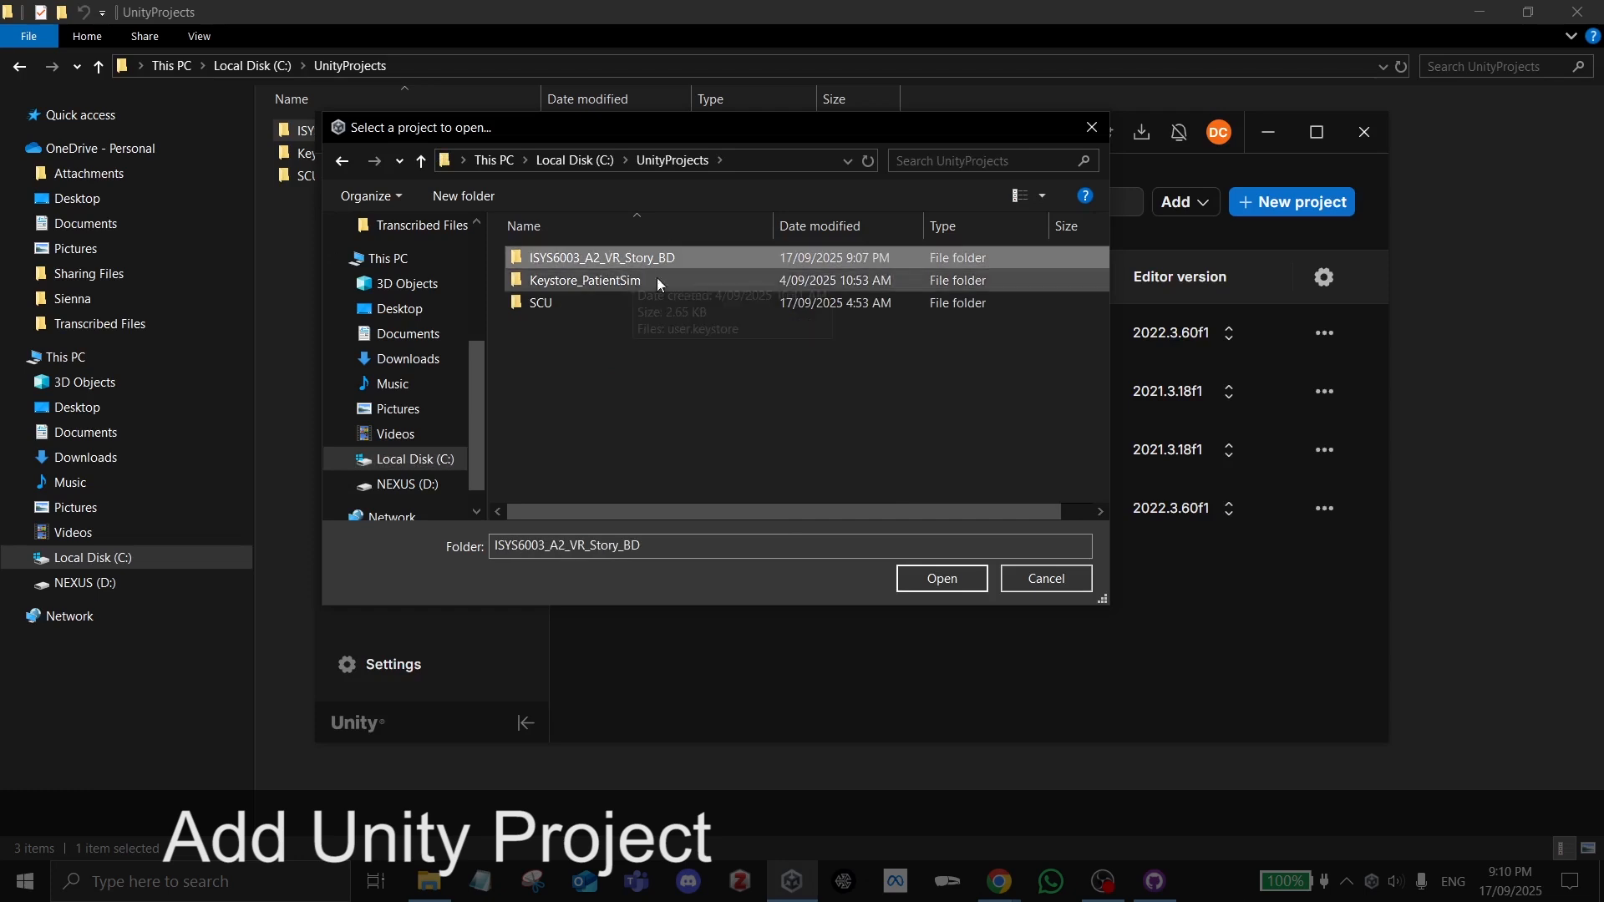
left_click(957, 579)
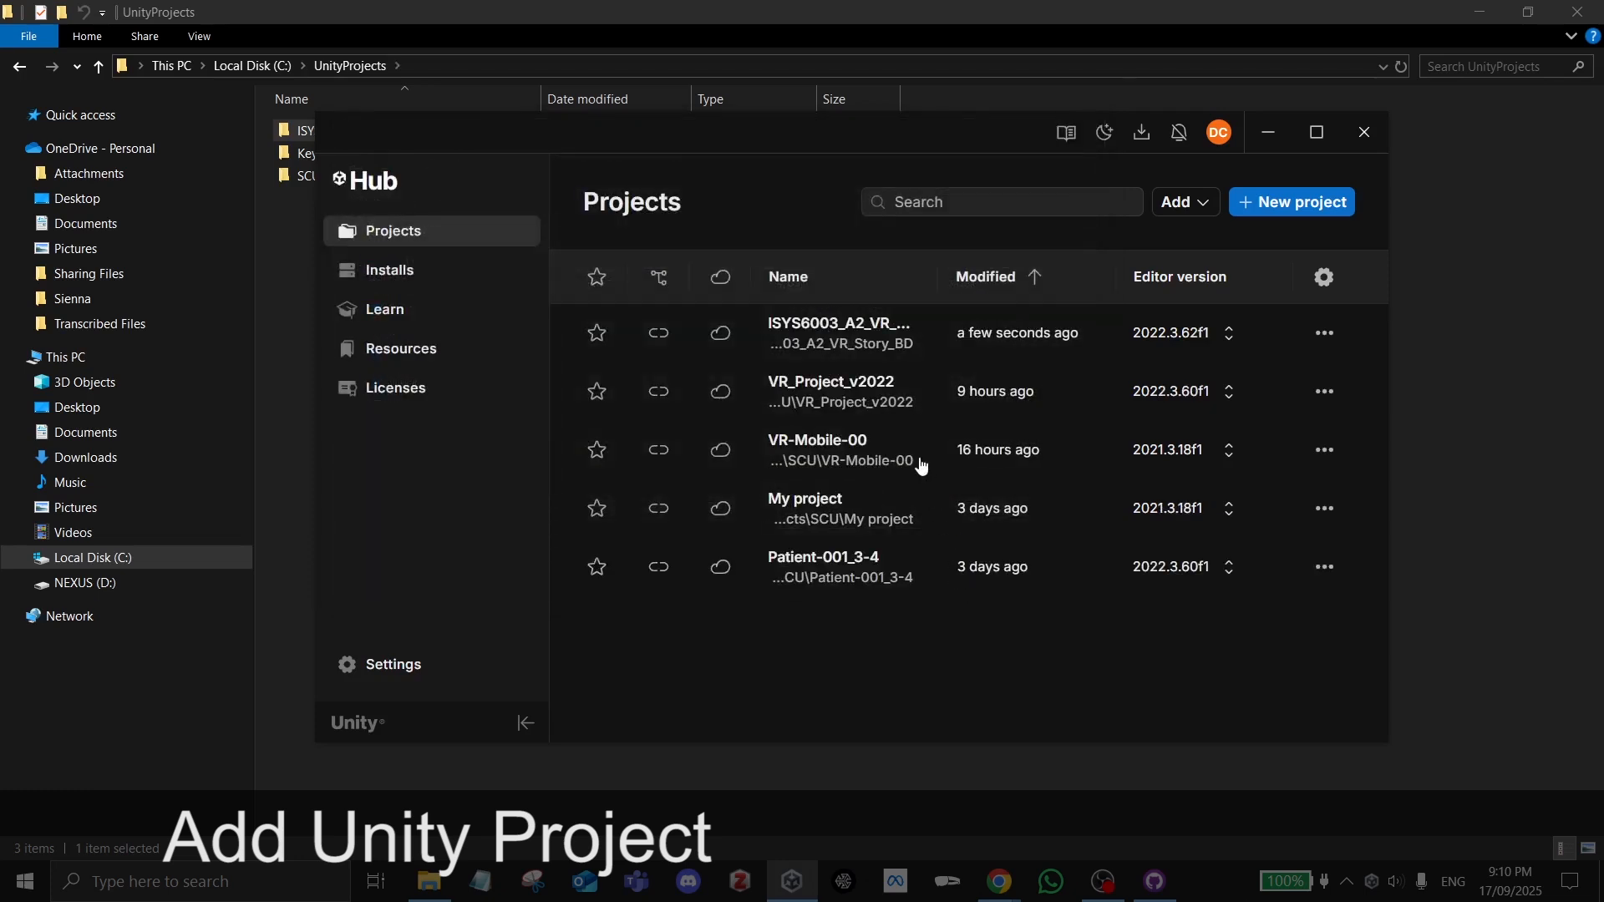
Step: Open the ISYS6003_A2_VR_Story_BD project and restart the editor to complete the OVRPlugin update
left_click(893, 359)
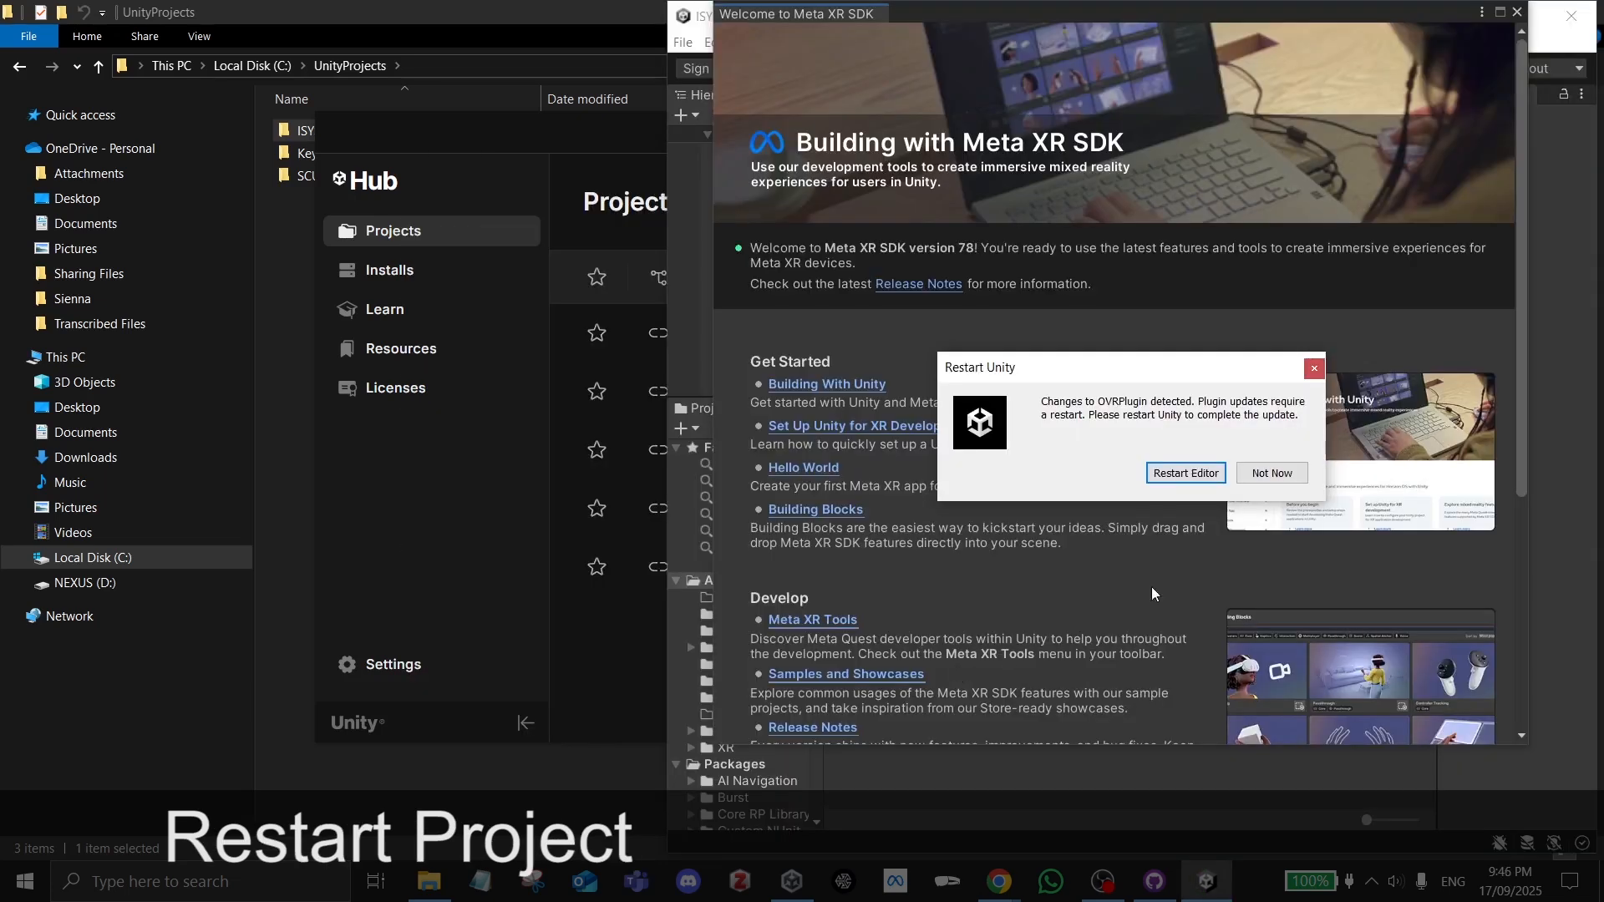
left_click(1172, 471)
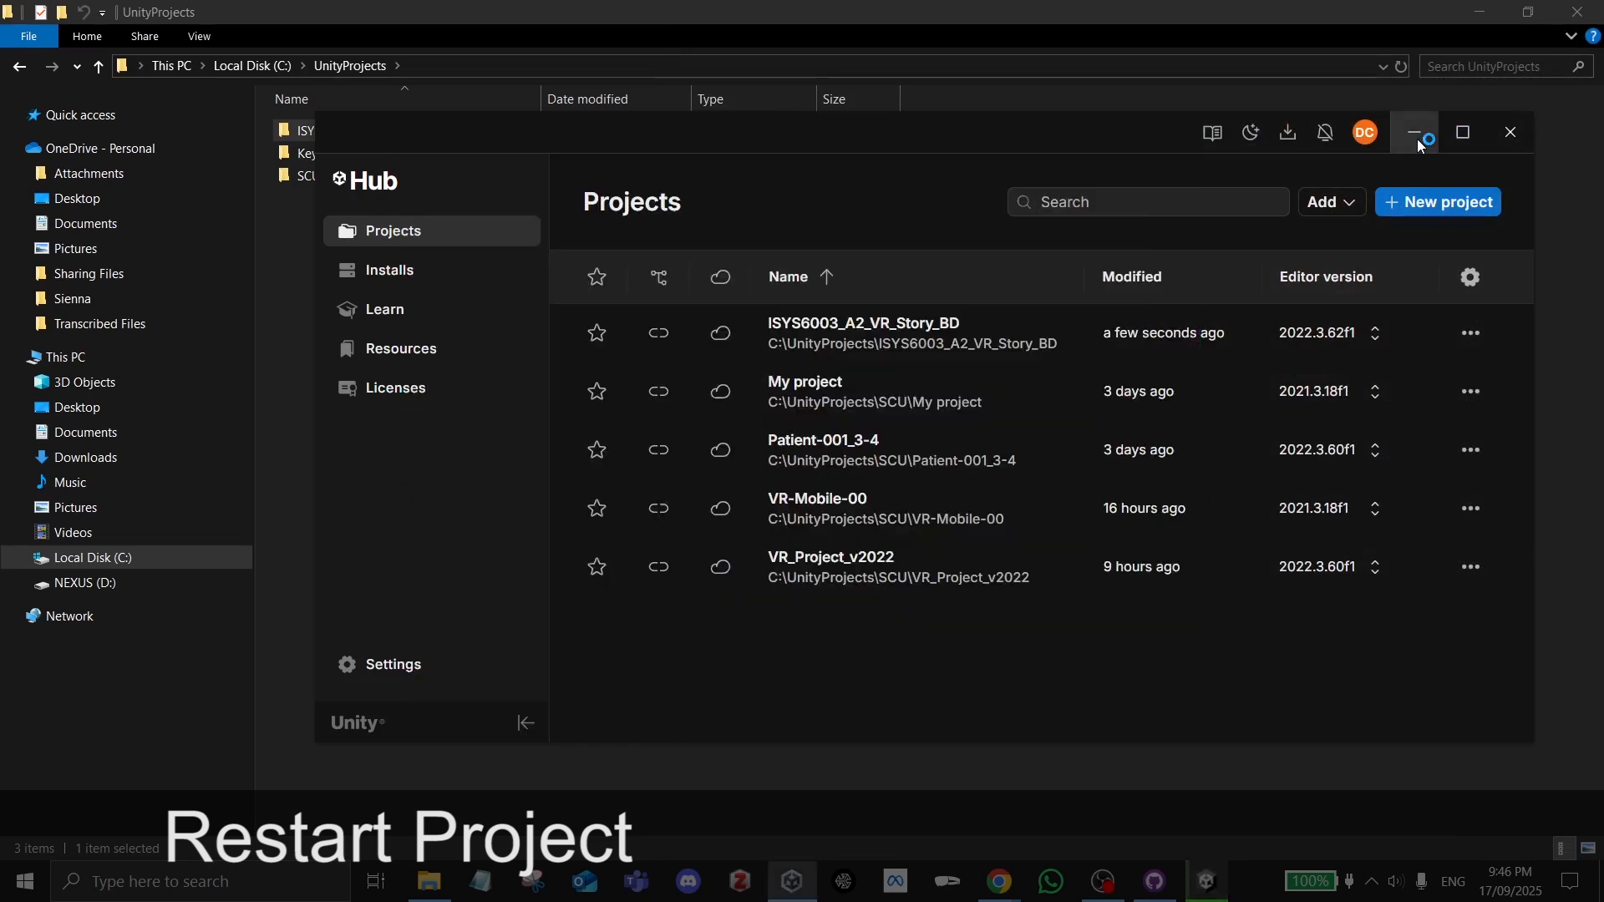
left_click(1417, 139)
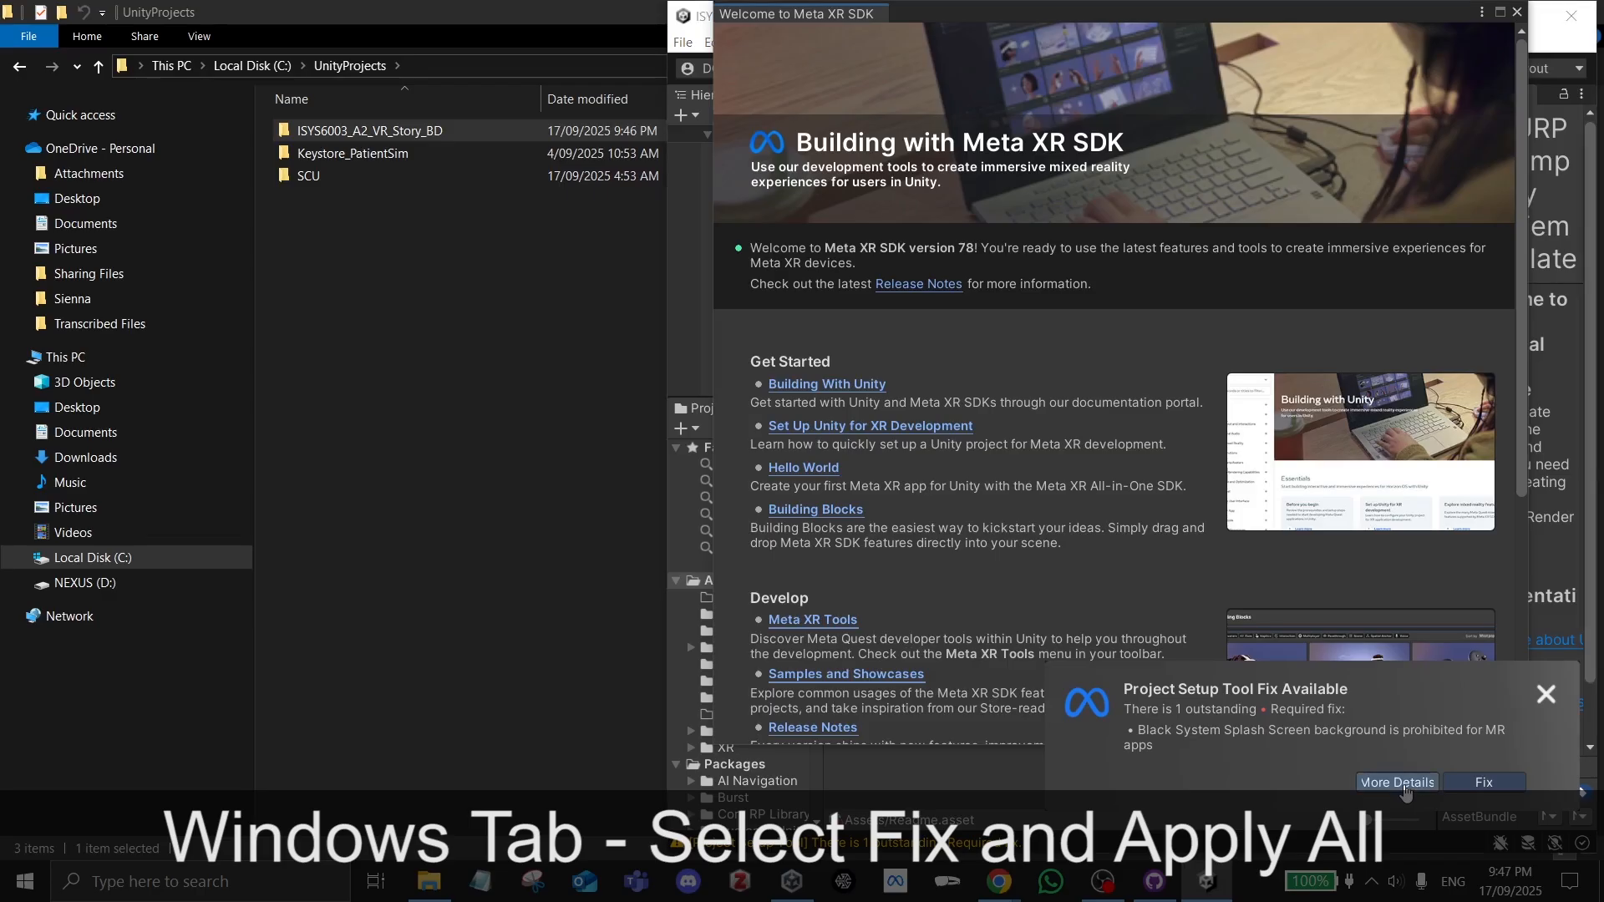
Step: Apply all recommended Meta XR Project Setup Tool fixes for the desktop platform and for Android
left_click(1448, 869)
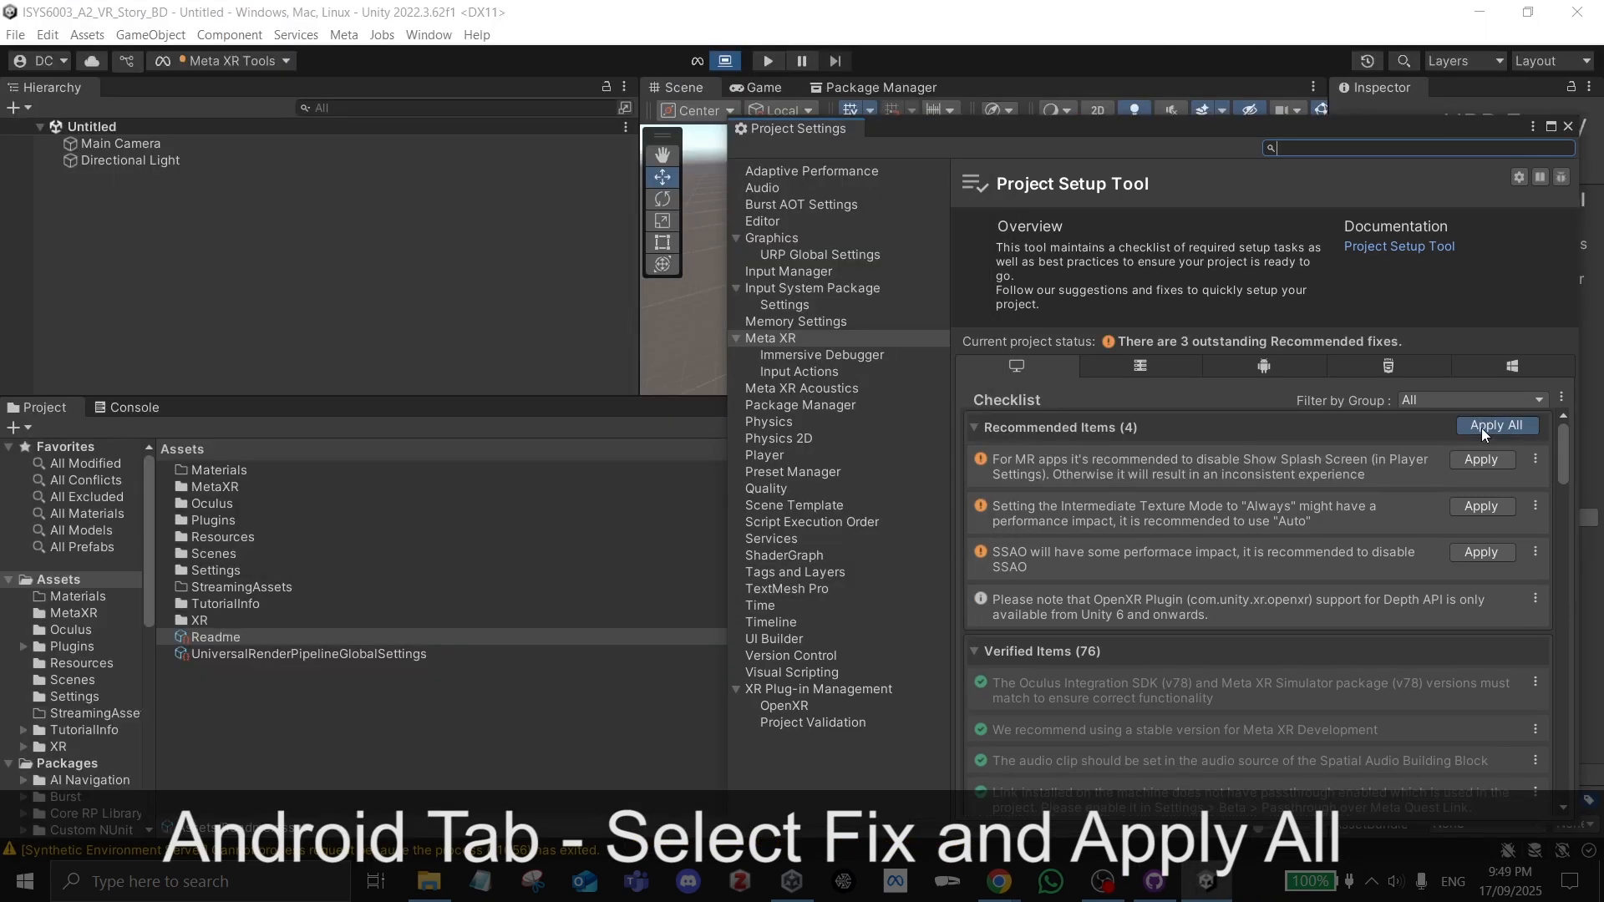
left_click(1483, 427)
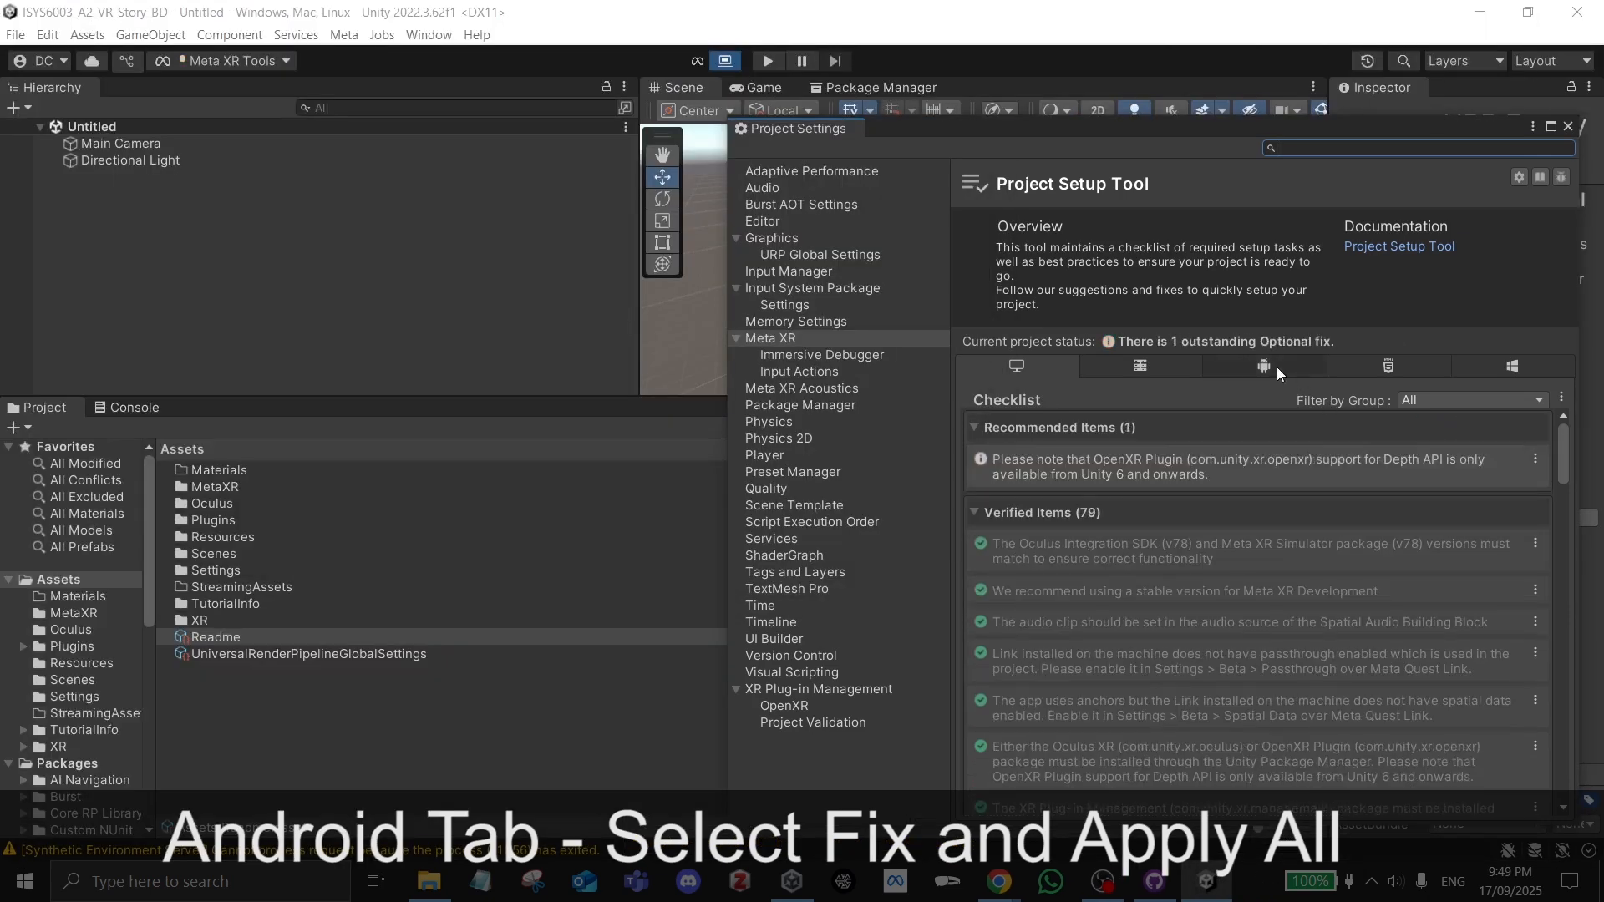
left_click(1273, 364)
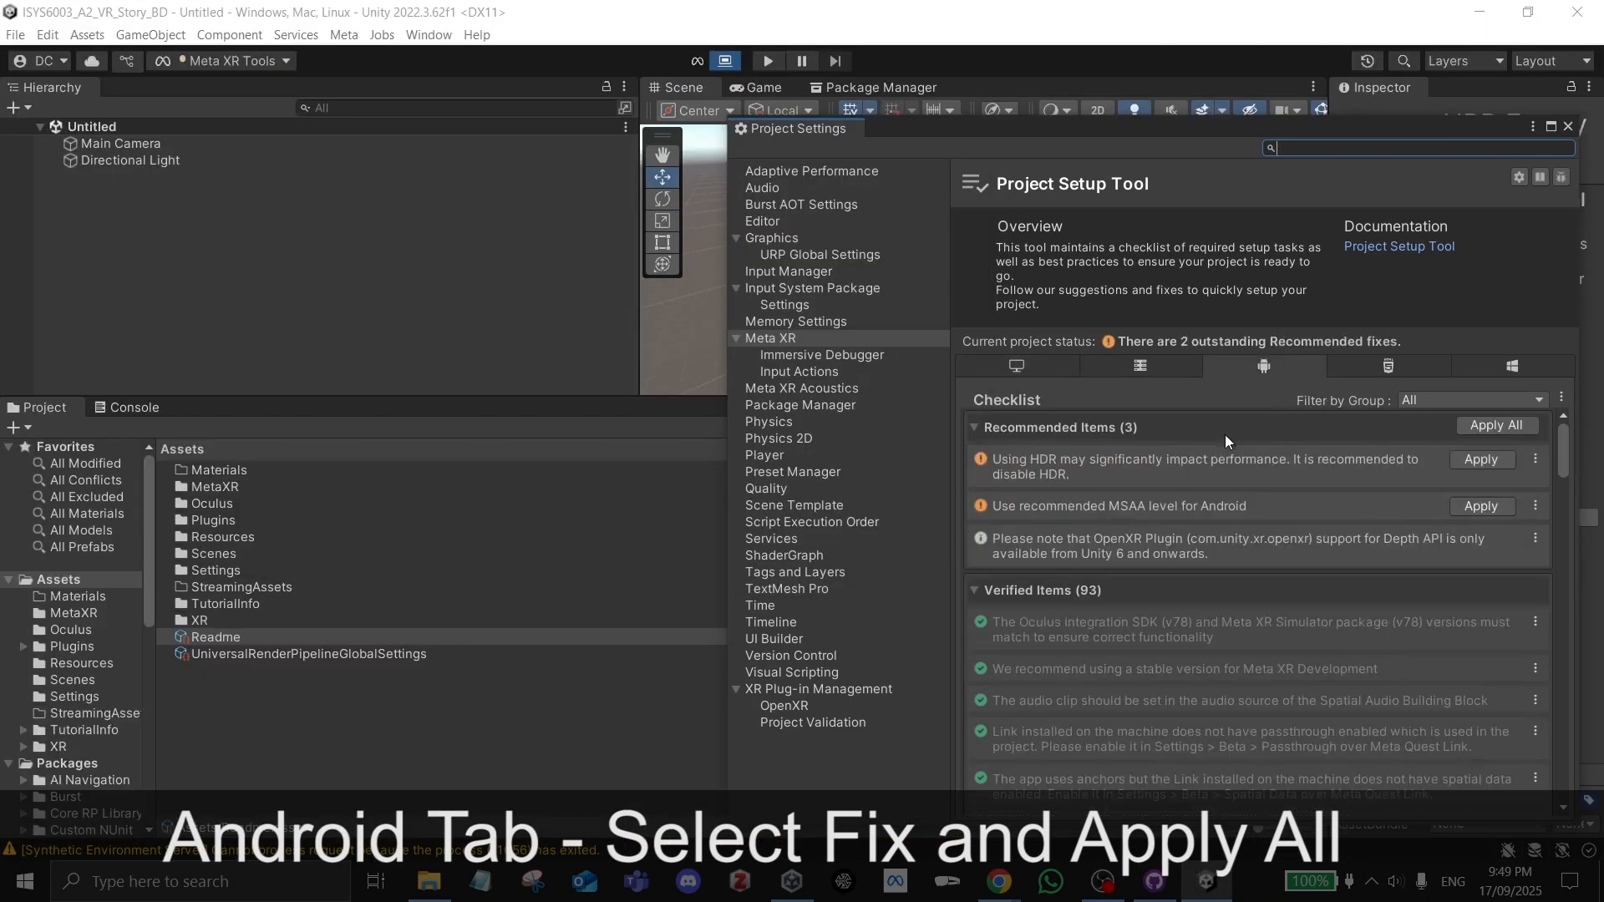
left_click(1485, 428)
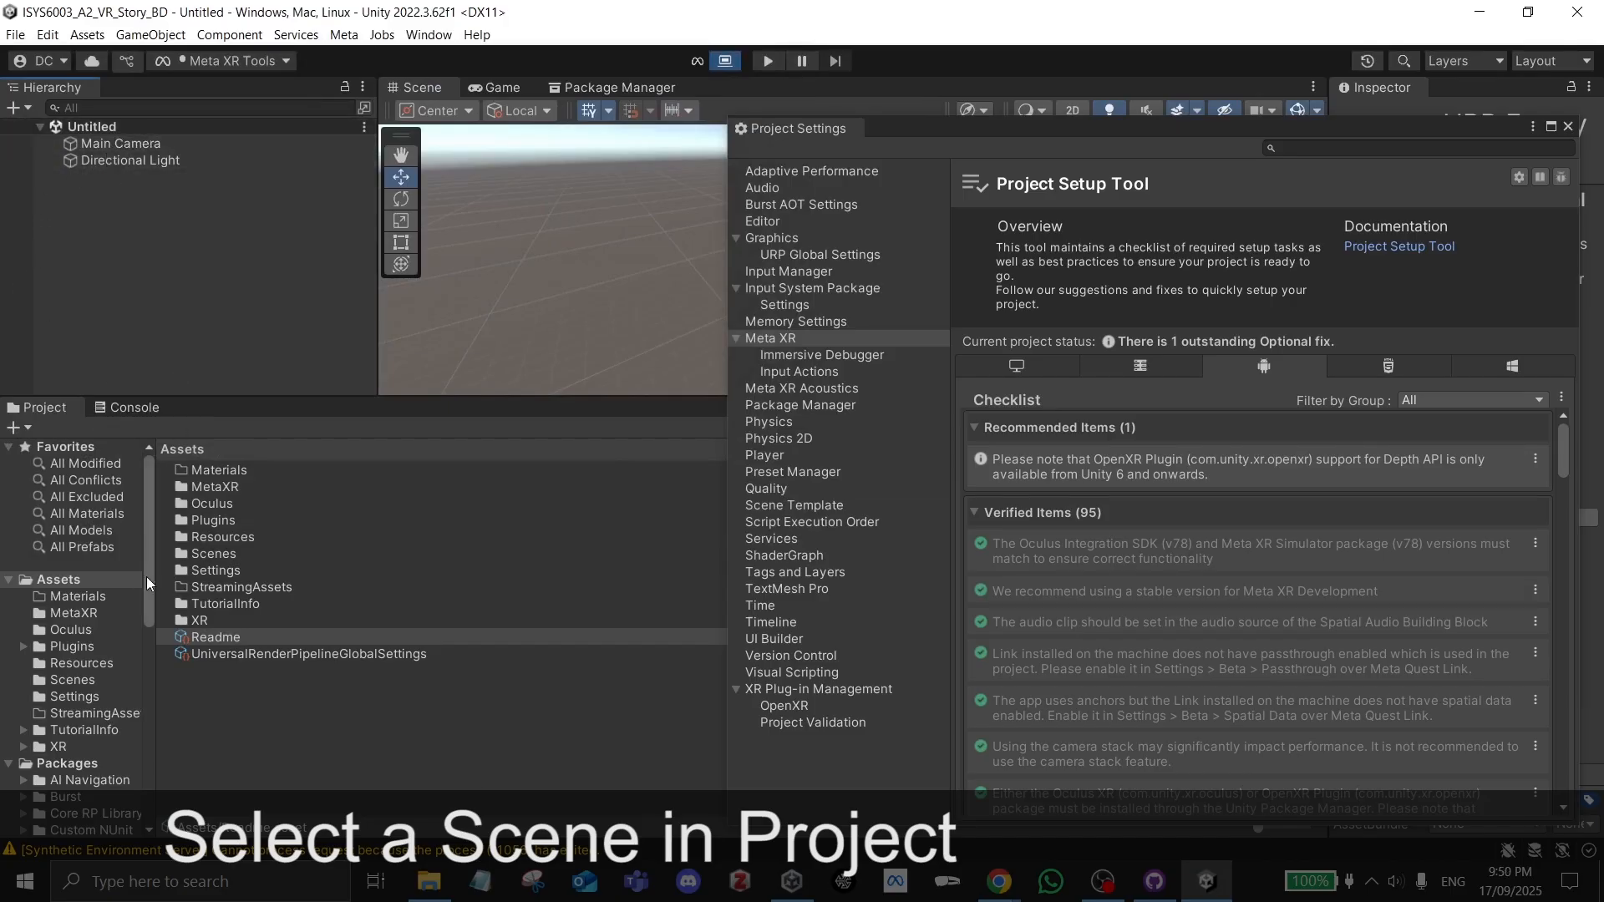
Step: Open SampleScene from the Assets Scenes folder, close the project settings and playtest the scene
left_click(210, 556)
double_click(209, 555)
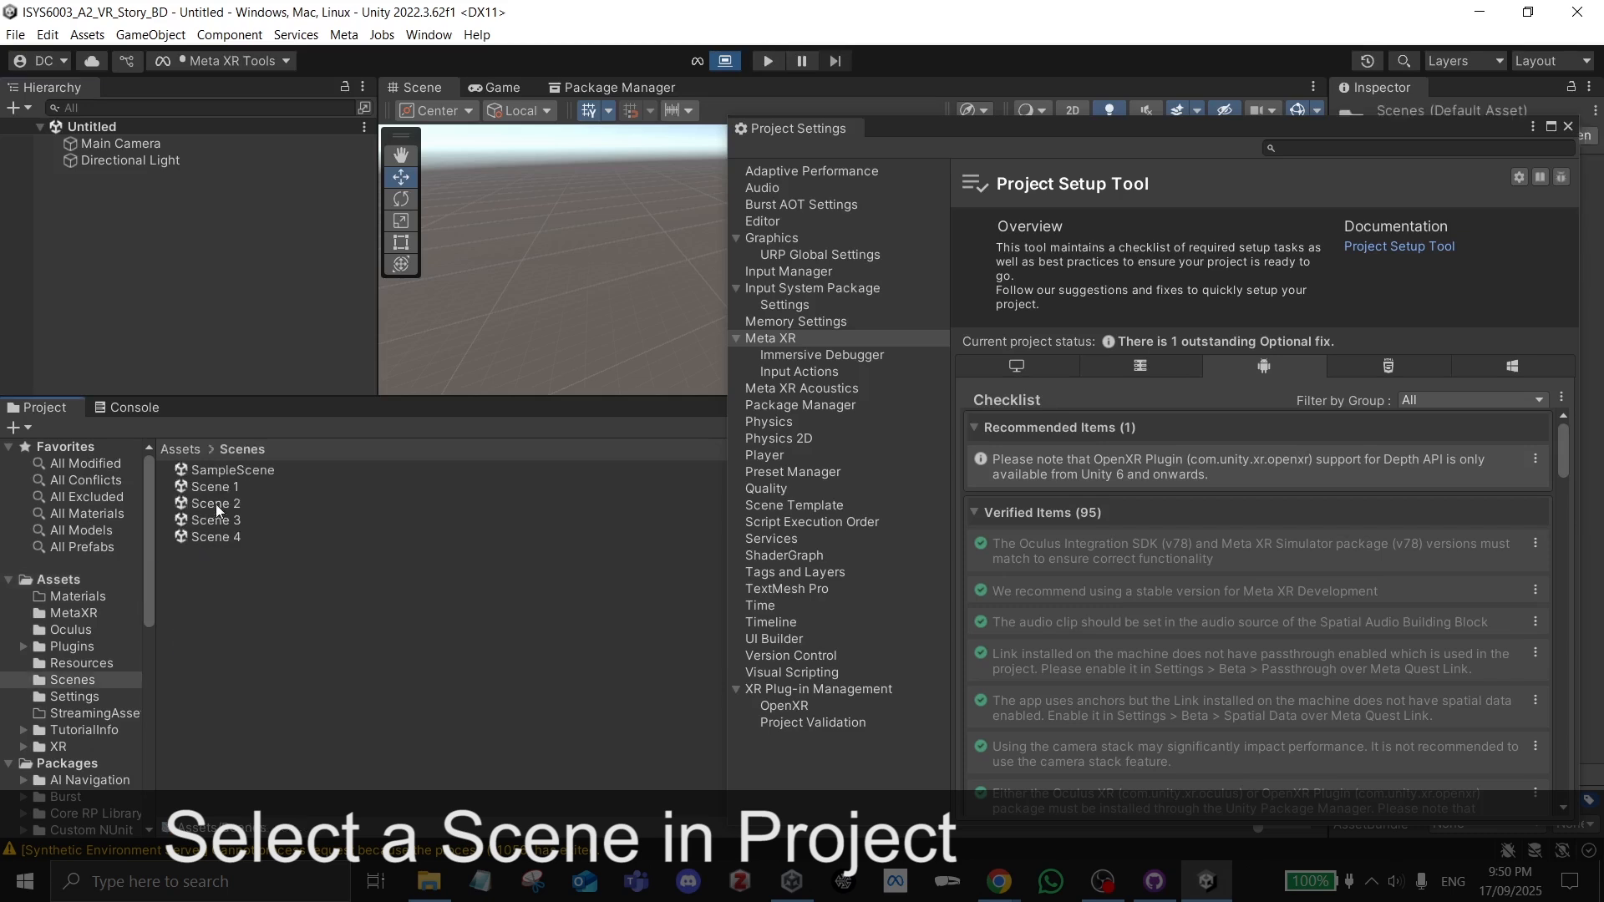
double_click(224, 471)
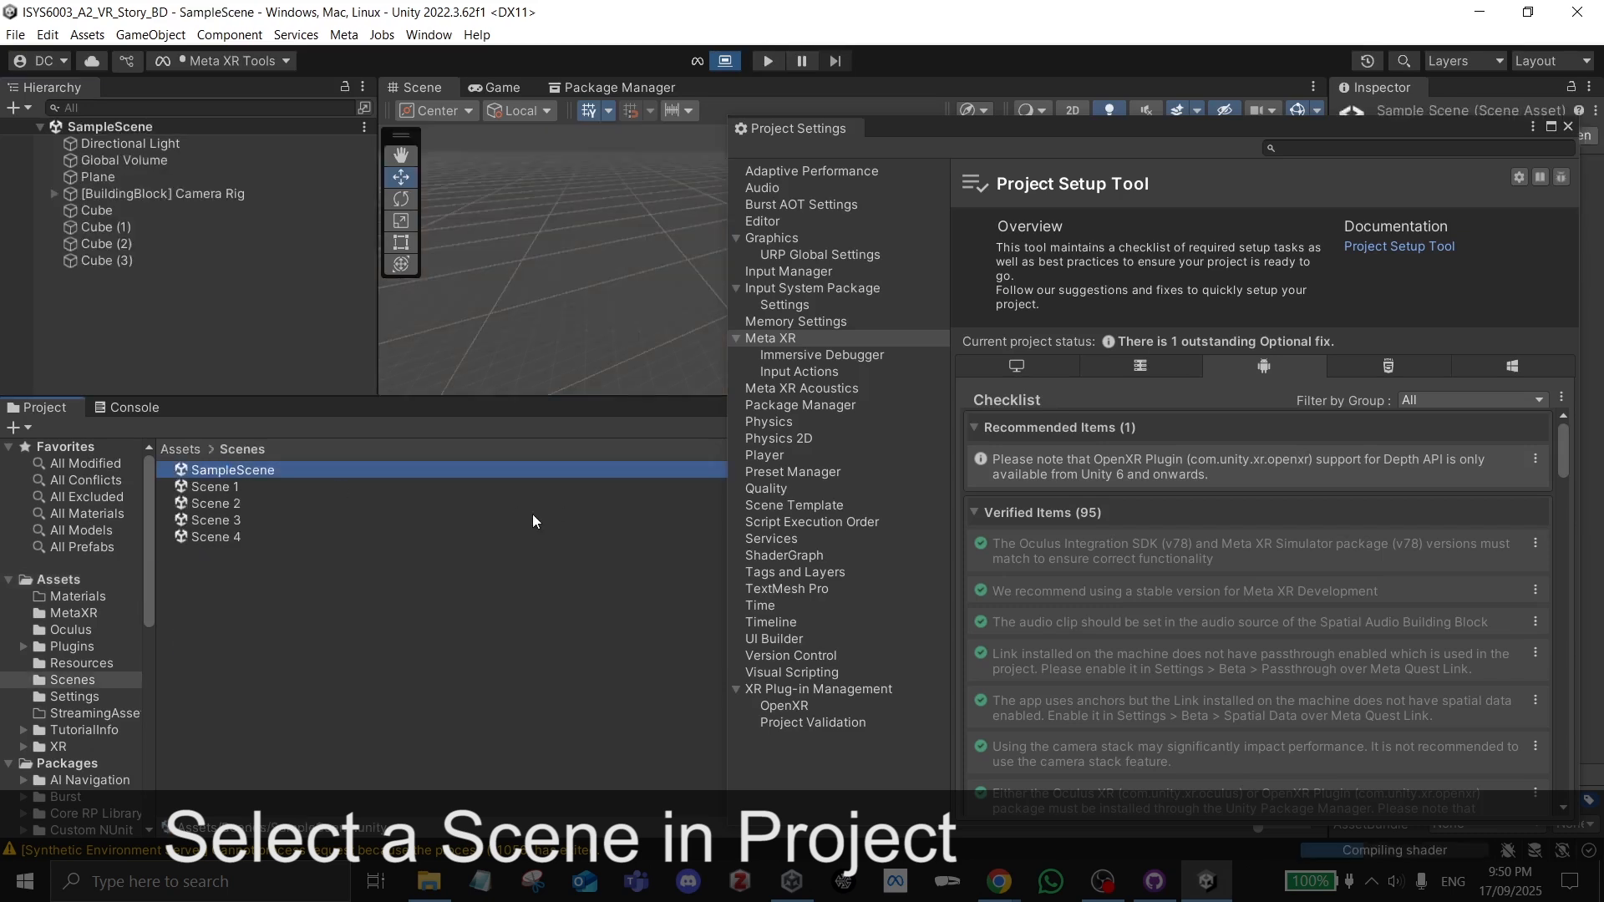
left_click(1569, 127)
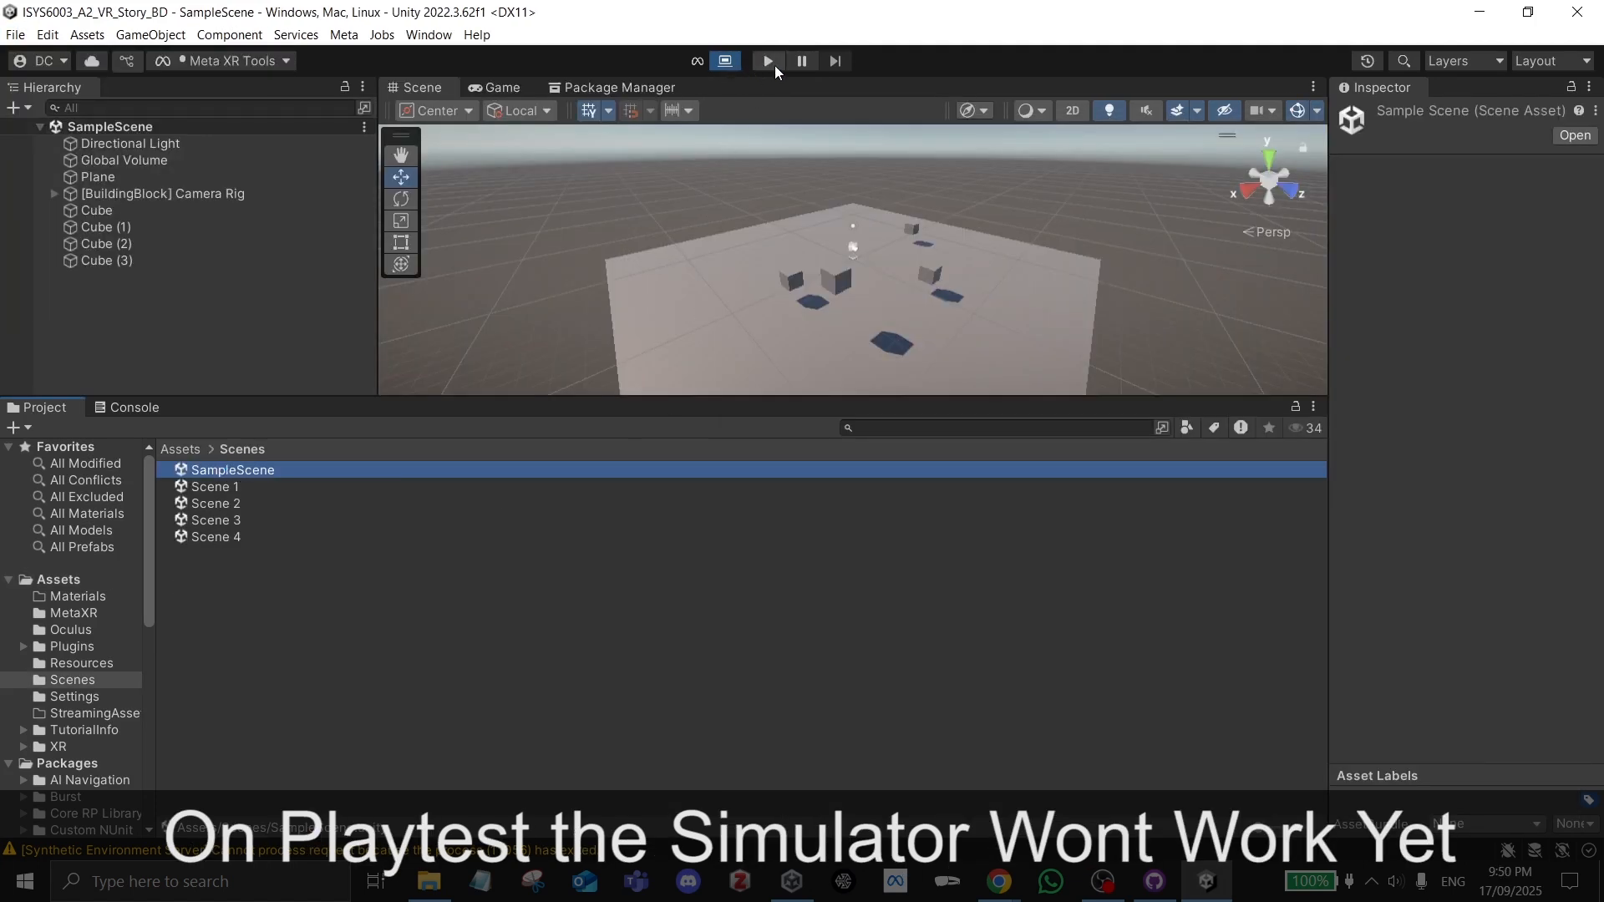
left_click(770, 61)
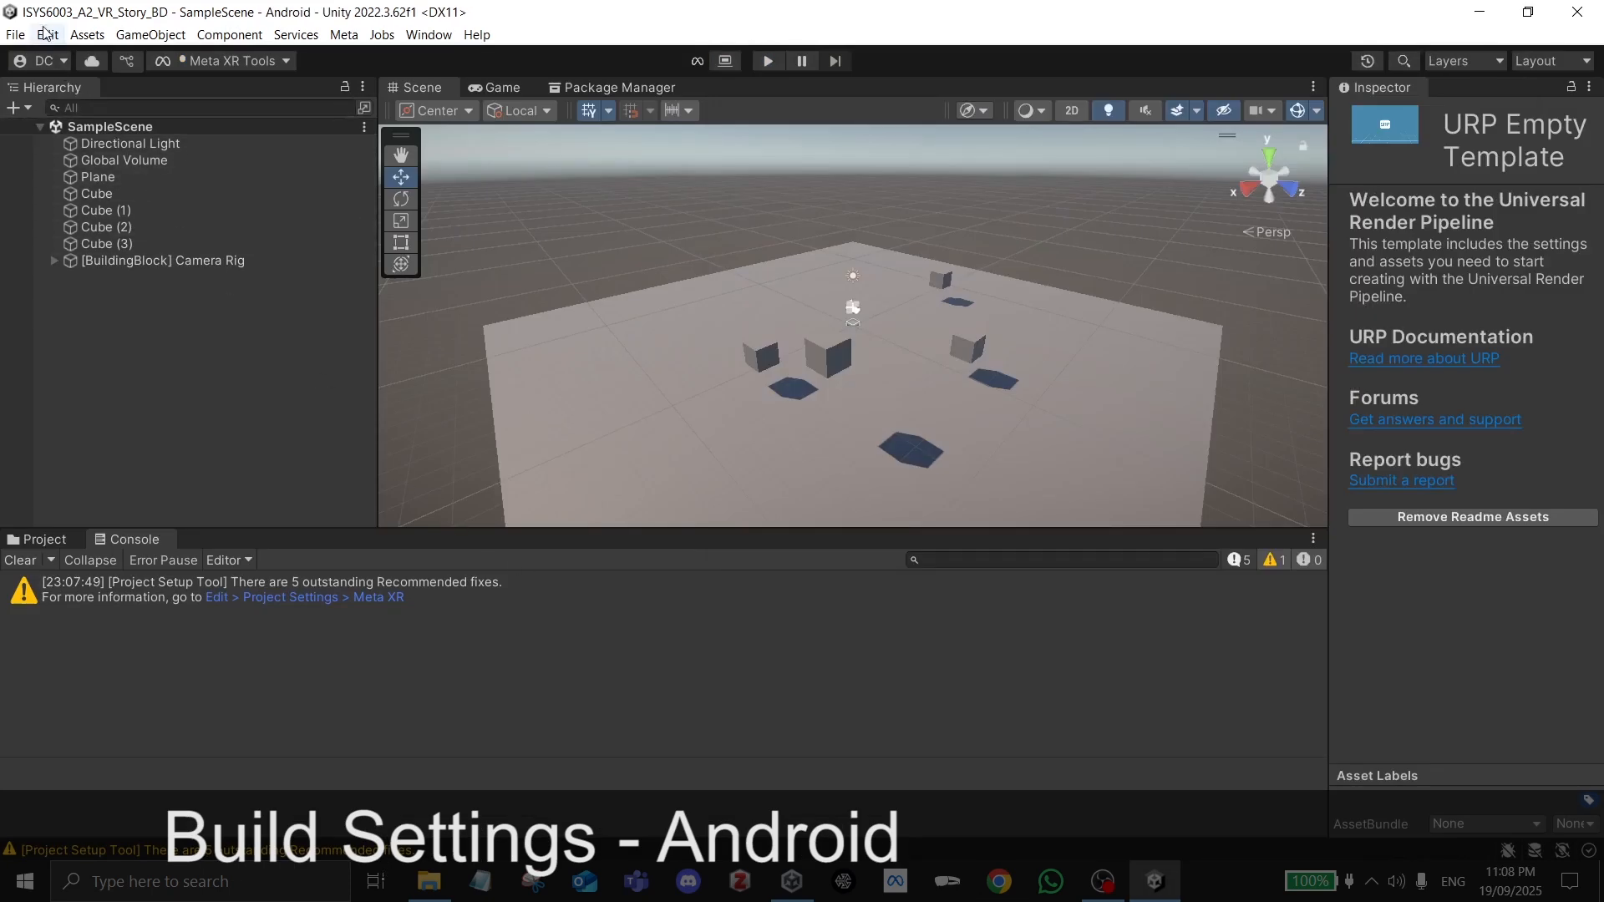
Step: Open the build settings and check which platform is active for the build
left_click(15, 36)
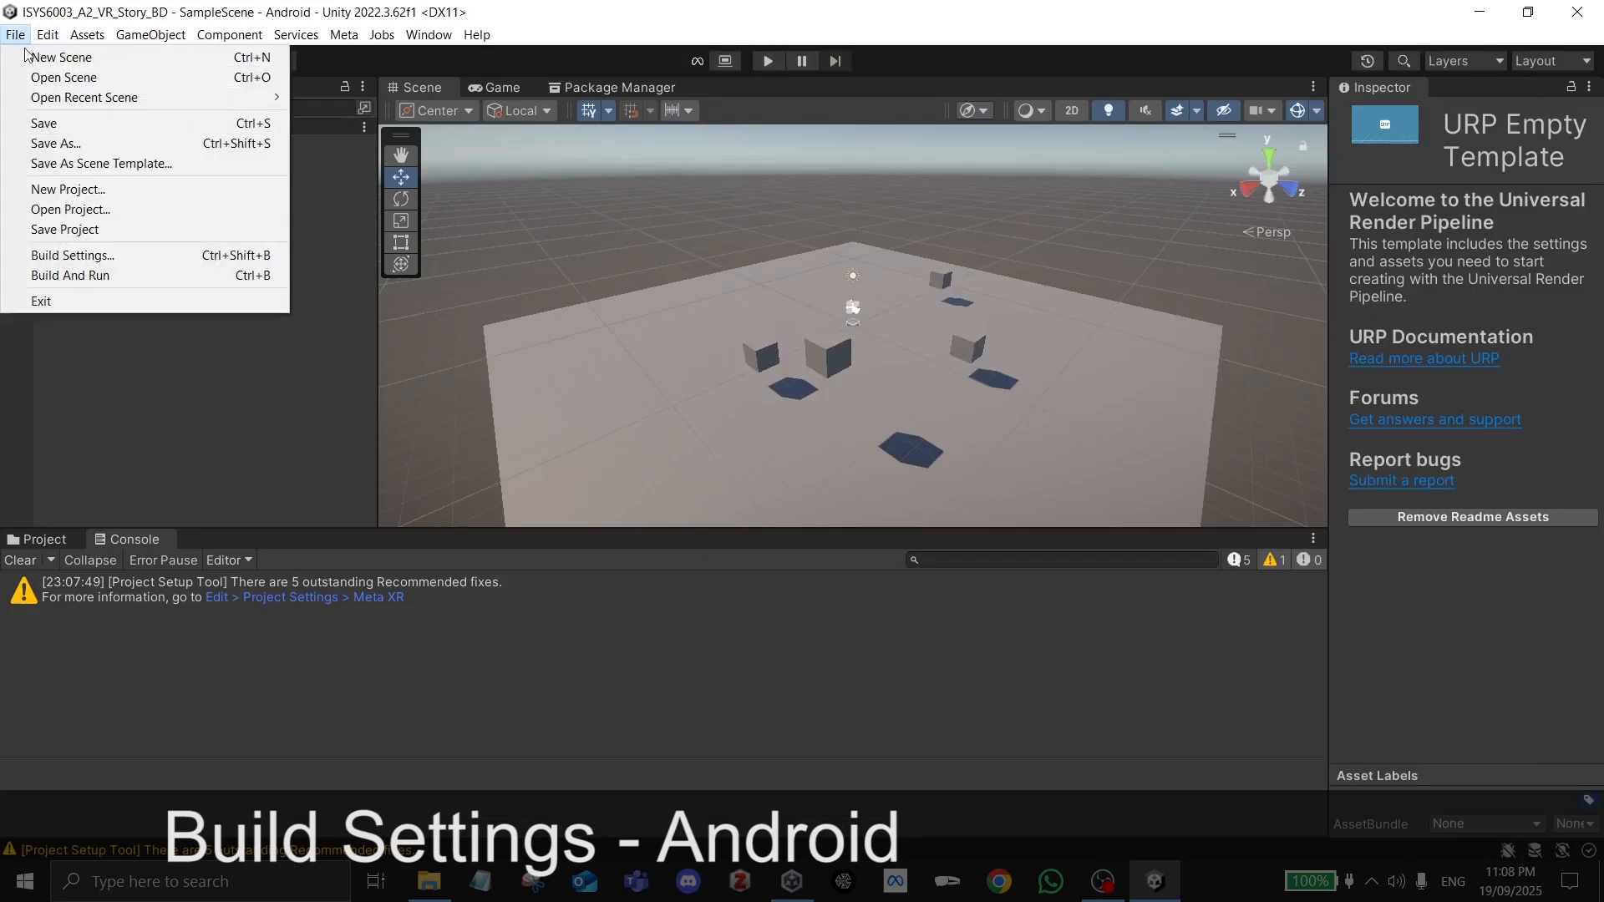
left_click(72, 256)
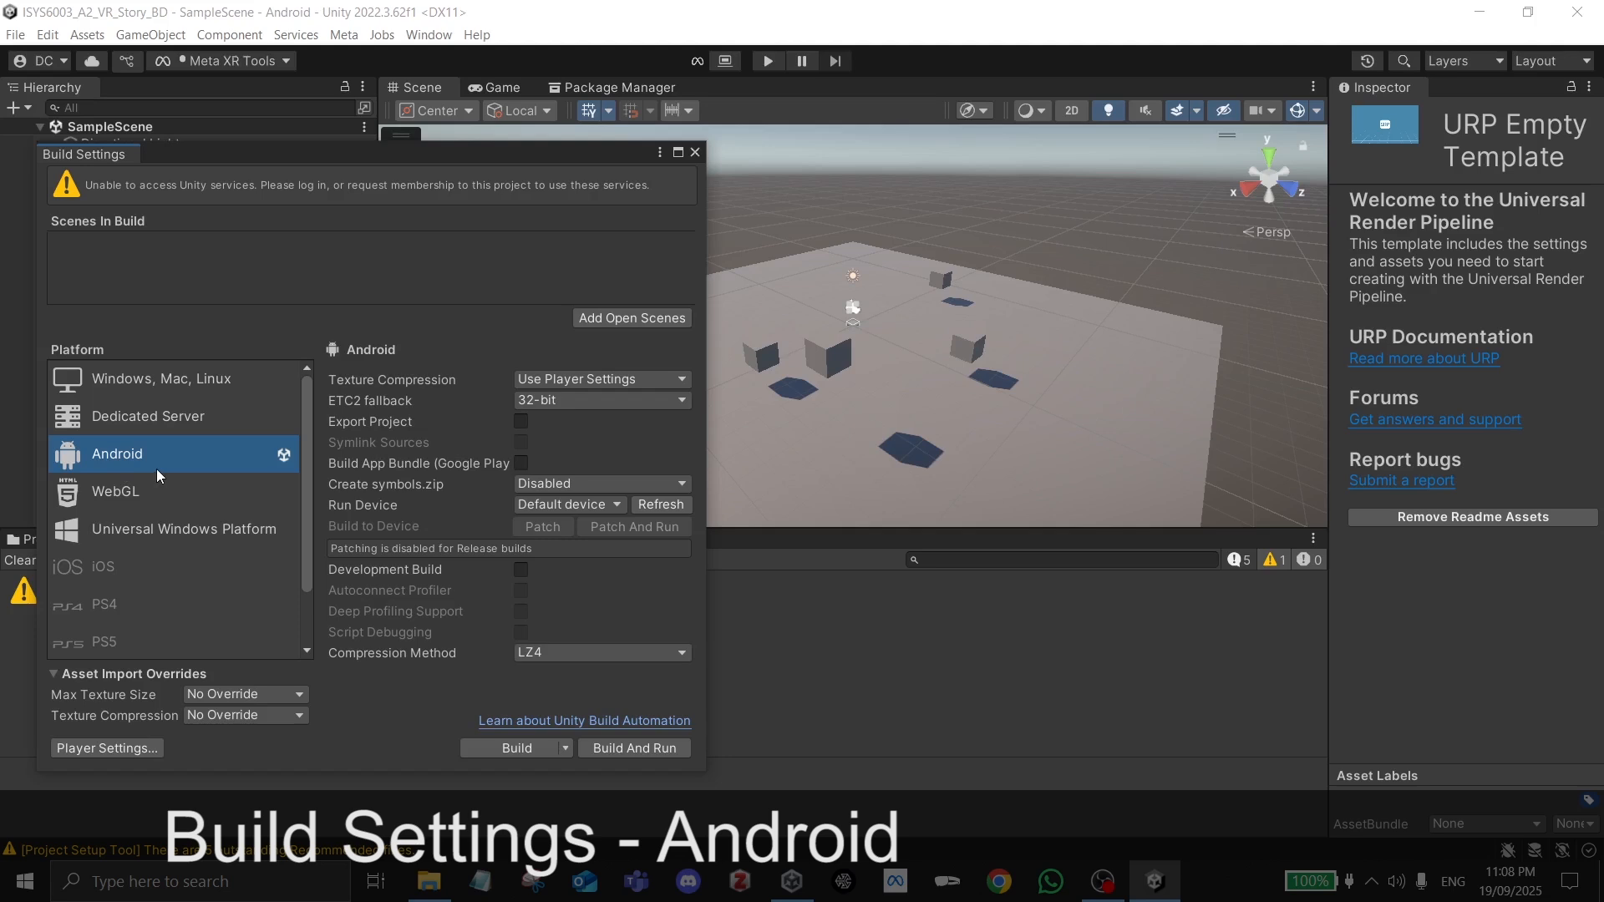
Step: Review the Windows, Mac, Linux project settings for Player, XR Plug-in Management and OpenXR
left_click(47, 35)
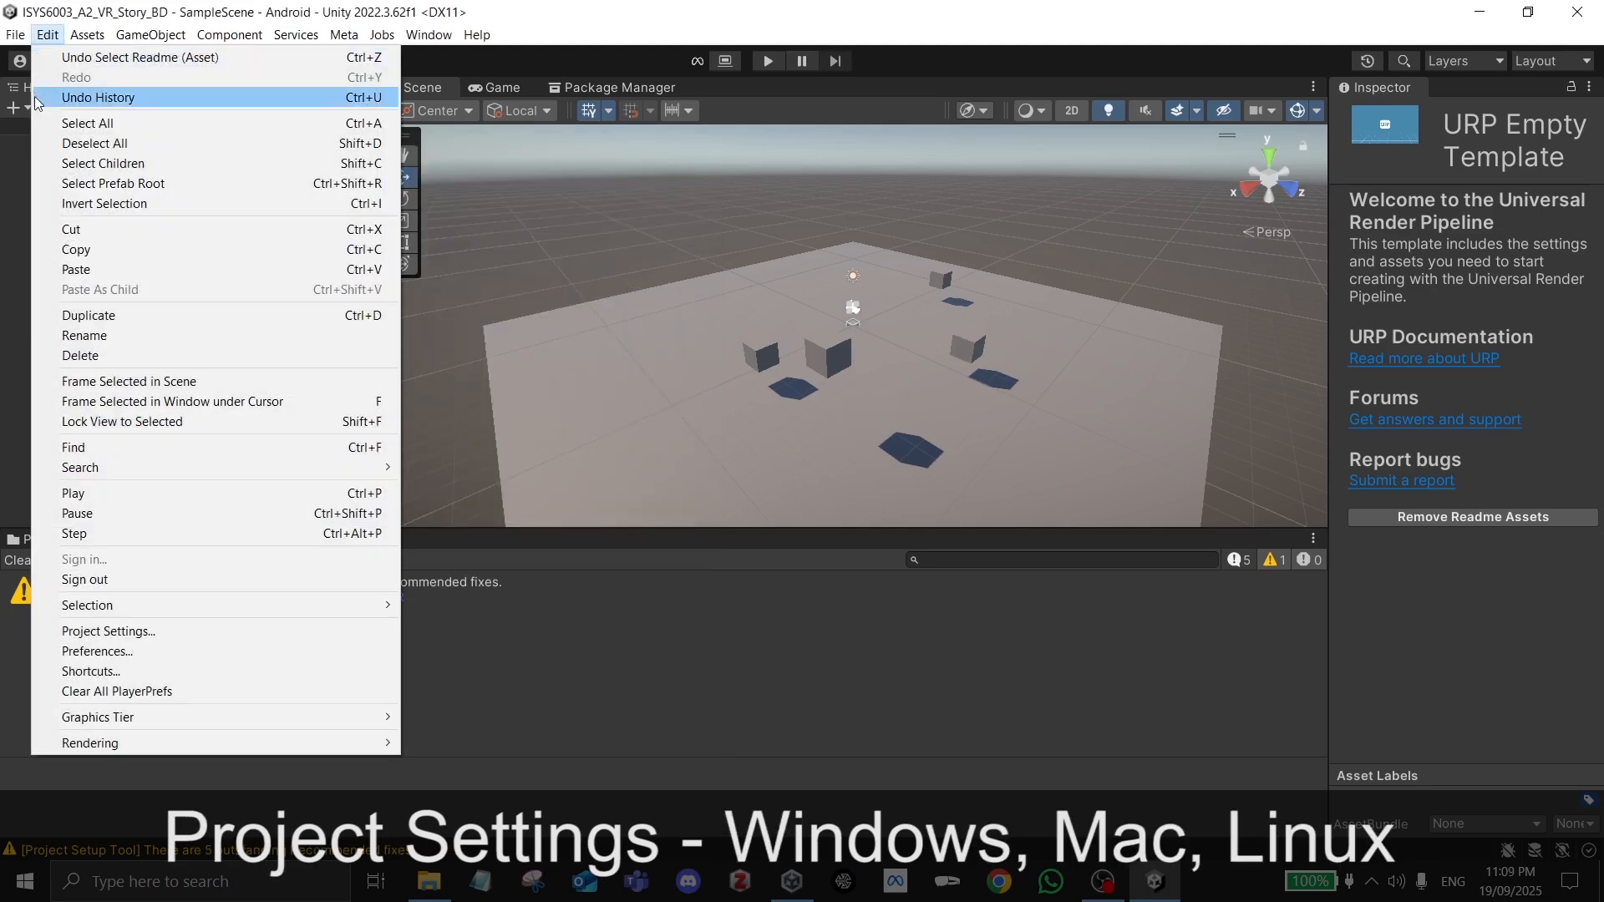
left_click(117, 634)
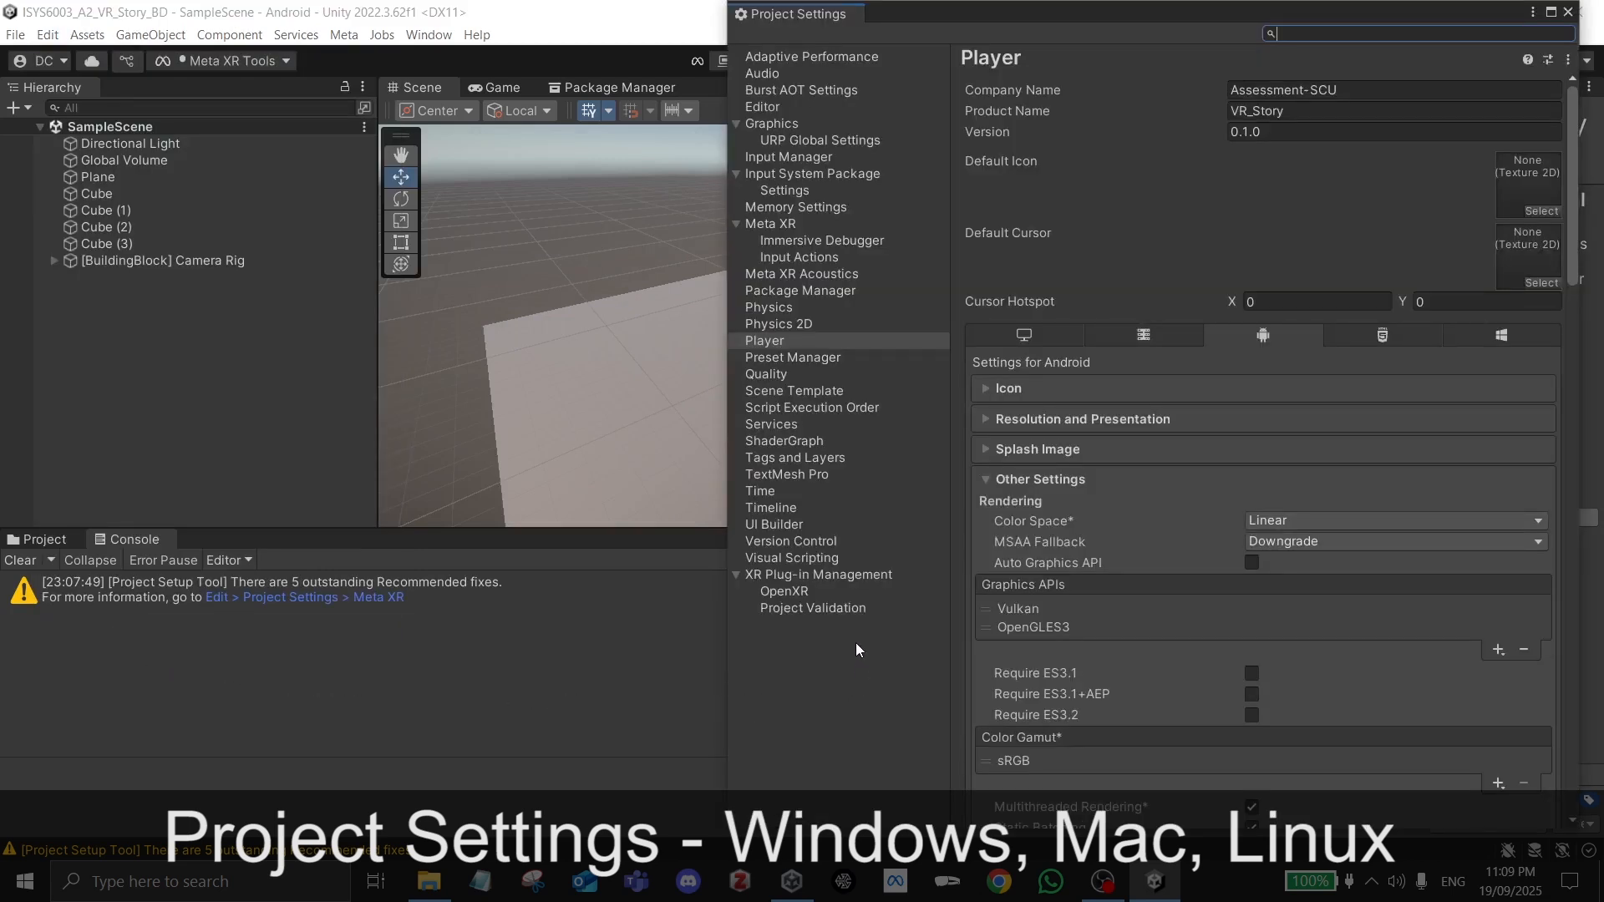
left_click(764, 339)
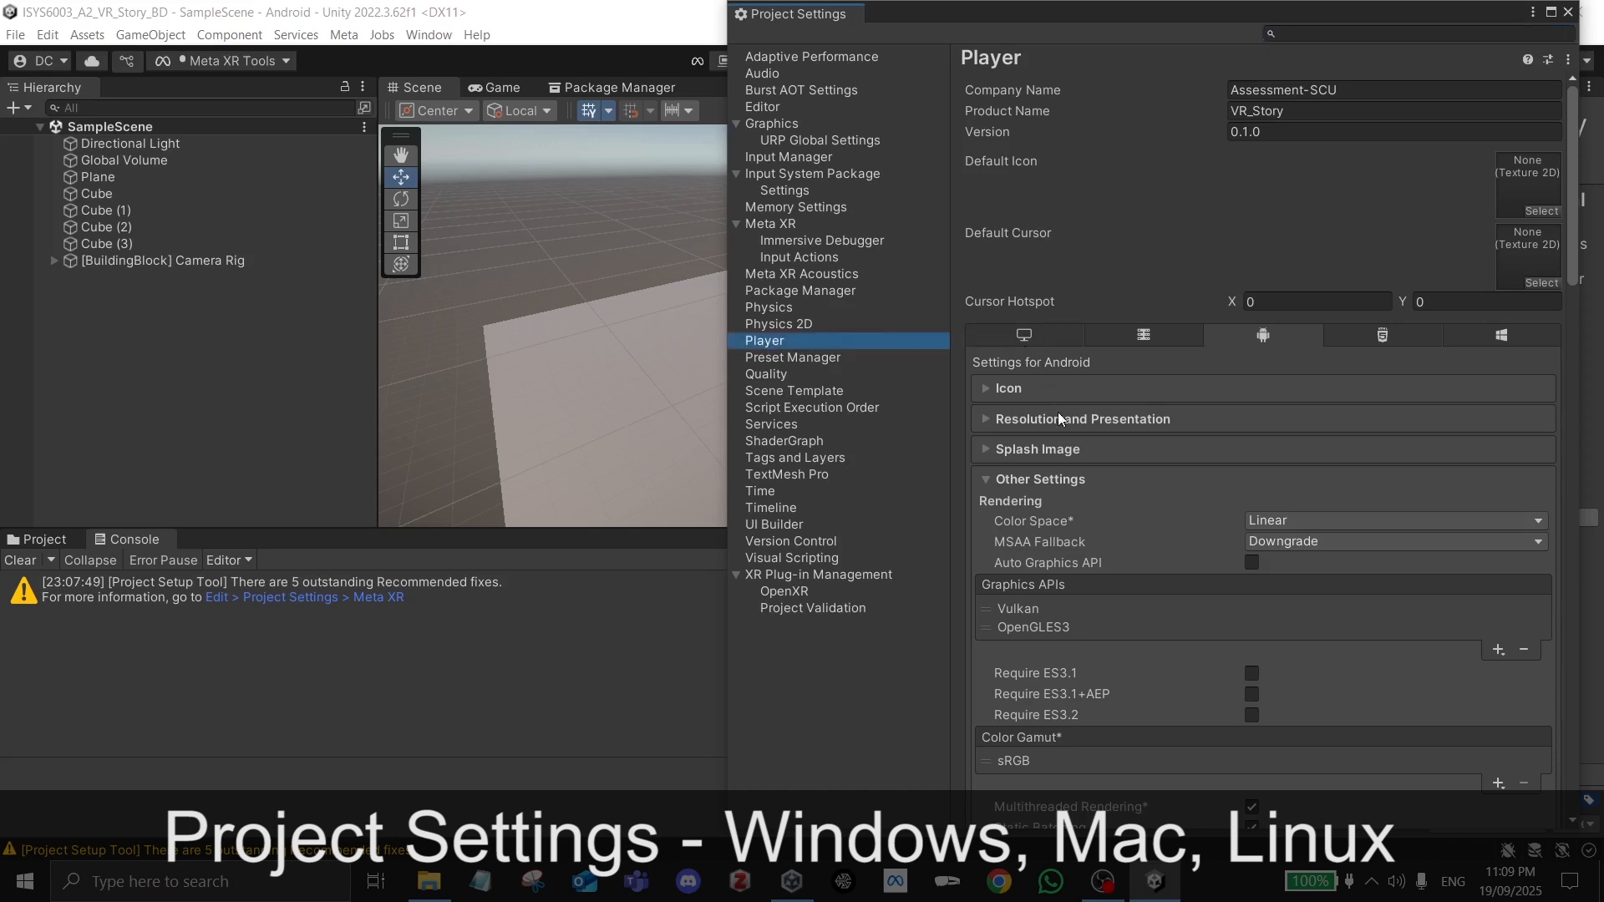
left_click(1042, 338)
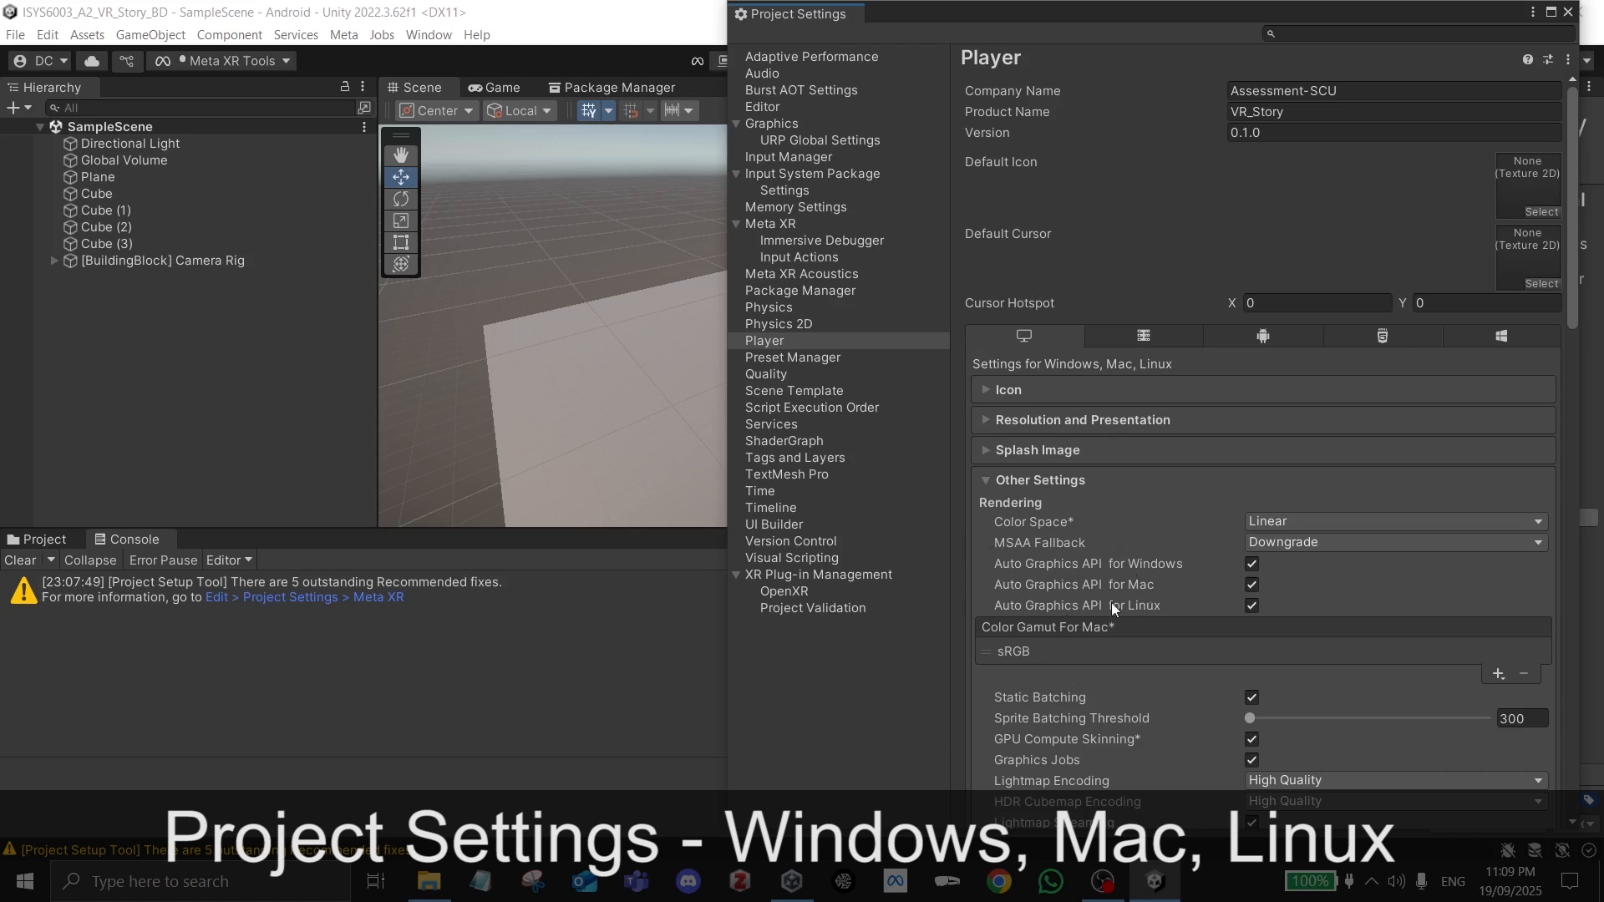
left_click(820, 575)
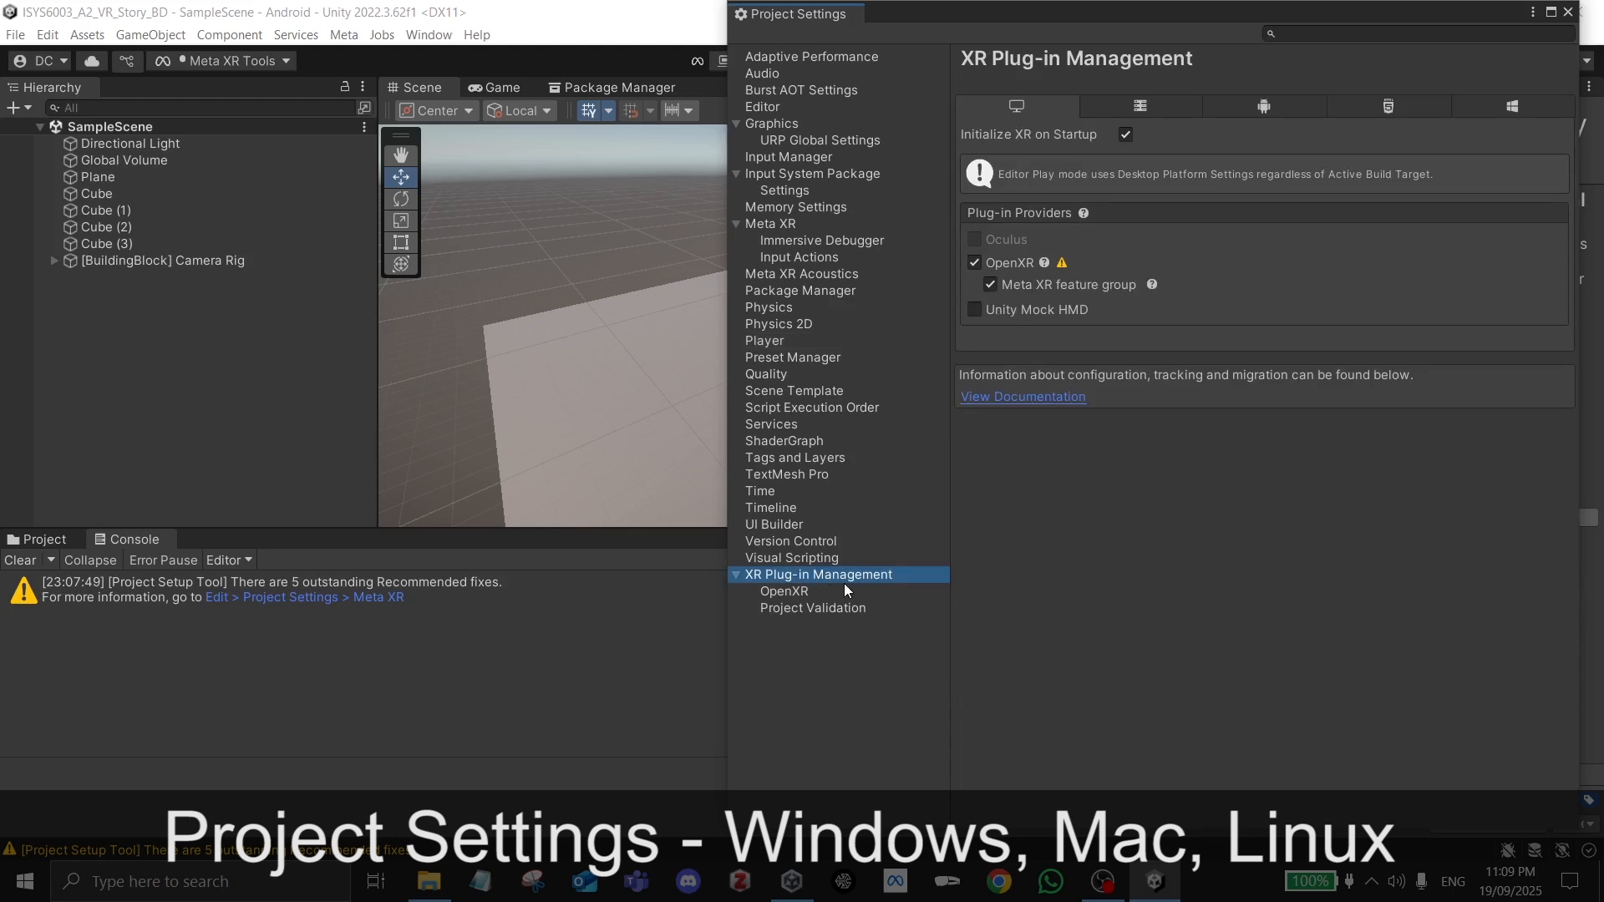
left_click(800, 595)
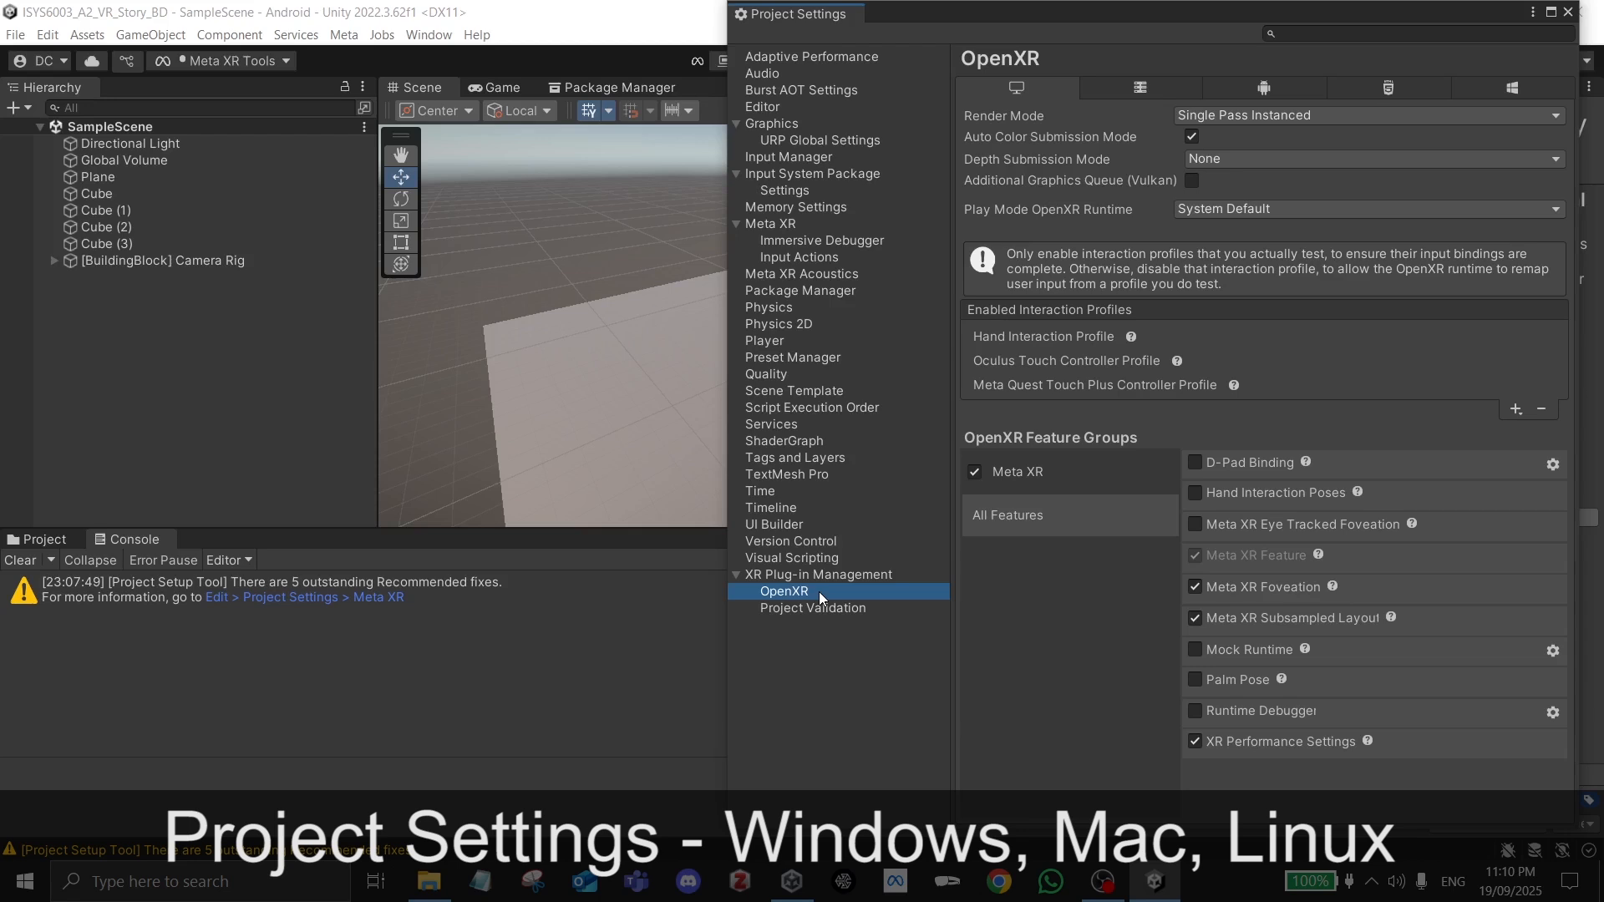
Step: Review the Android Player settings, including graphics APIs, API levels, scripting backend, target architectures and active input handling
left_click(768, 343)
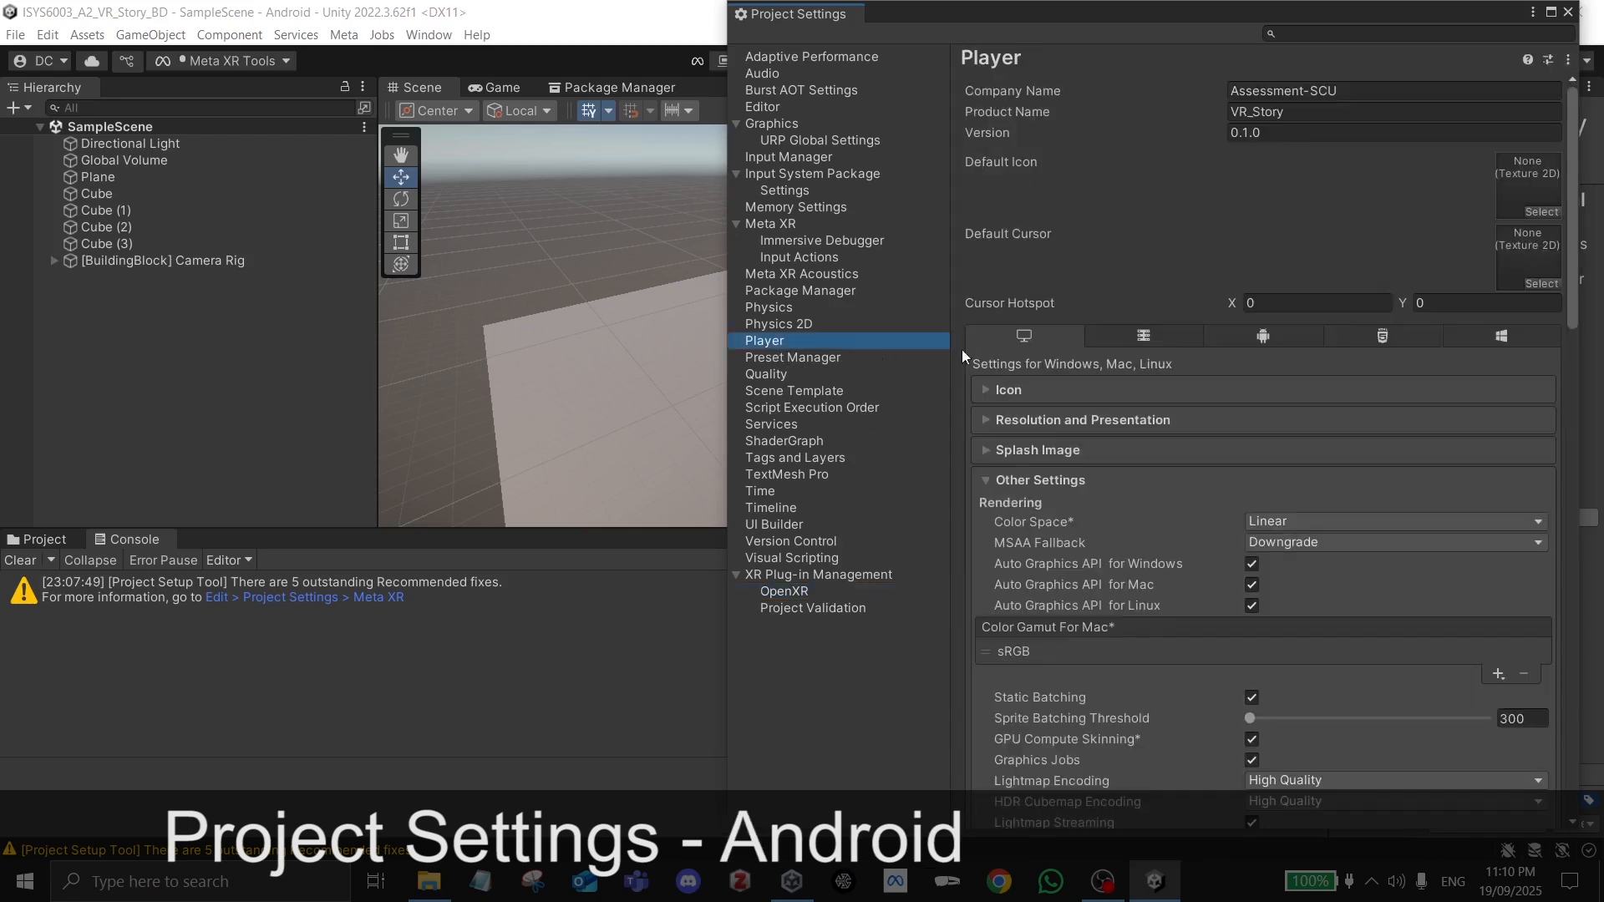
left_click(1273, 339)
scroll(1050, 478, "down", 3)
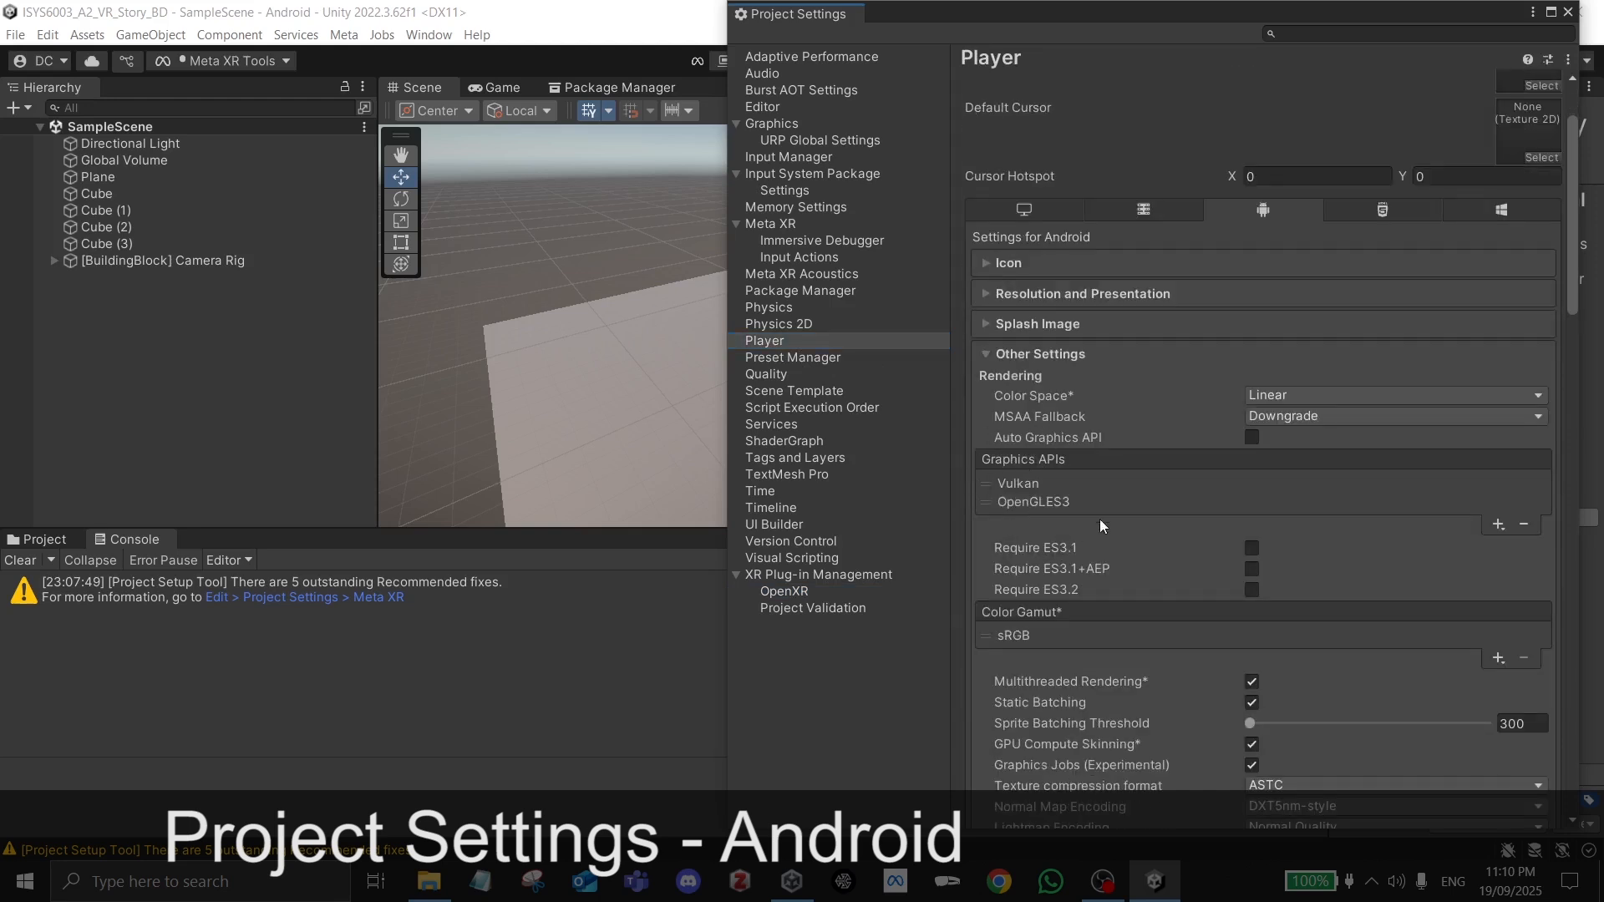
scroll(1140, 553, "down", 13)
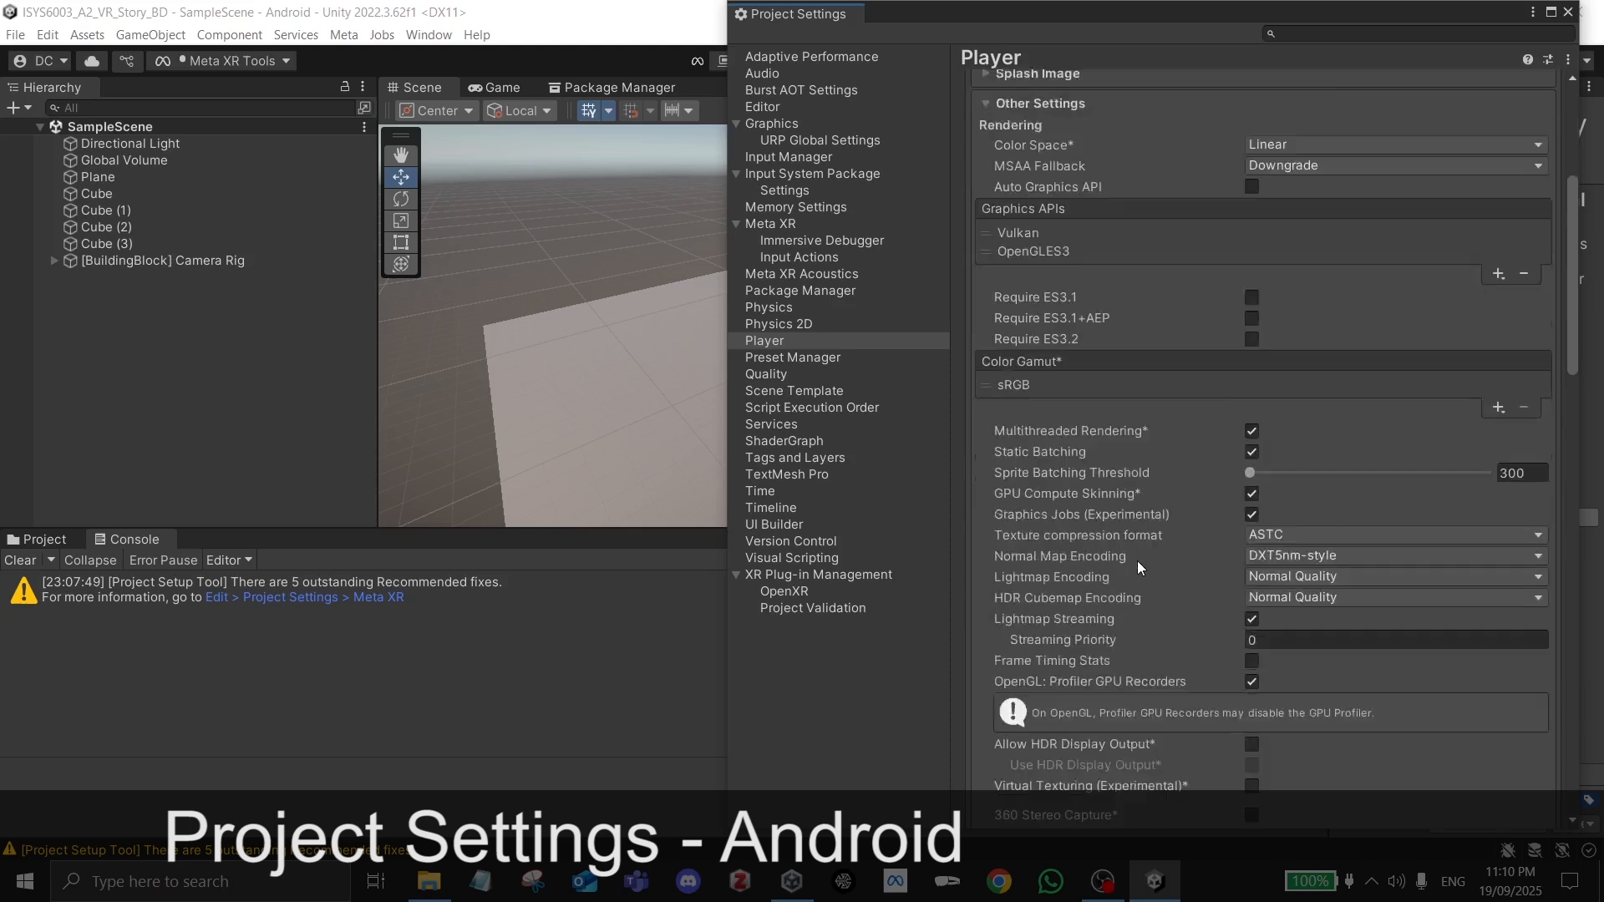
scroll(1132, 569, "down", 9)
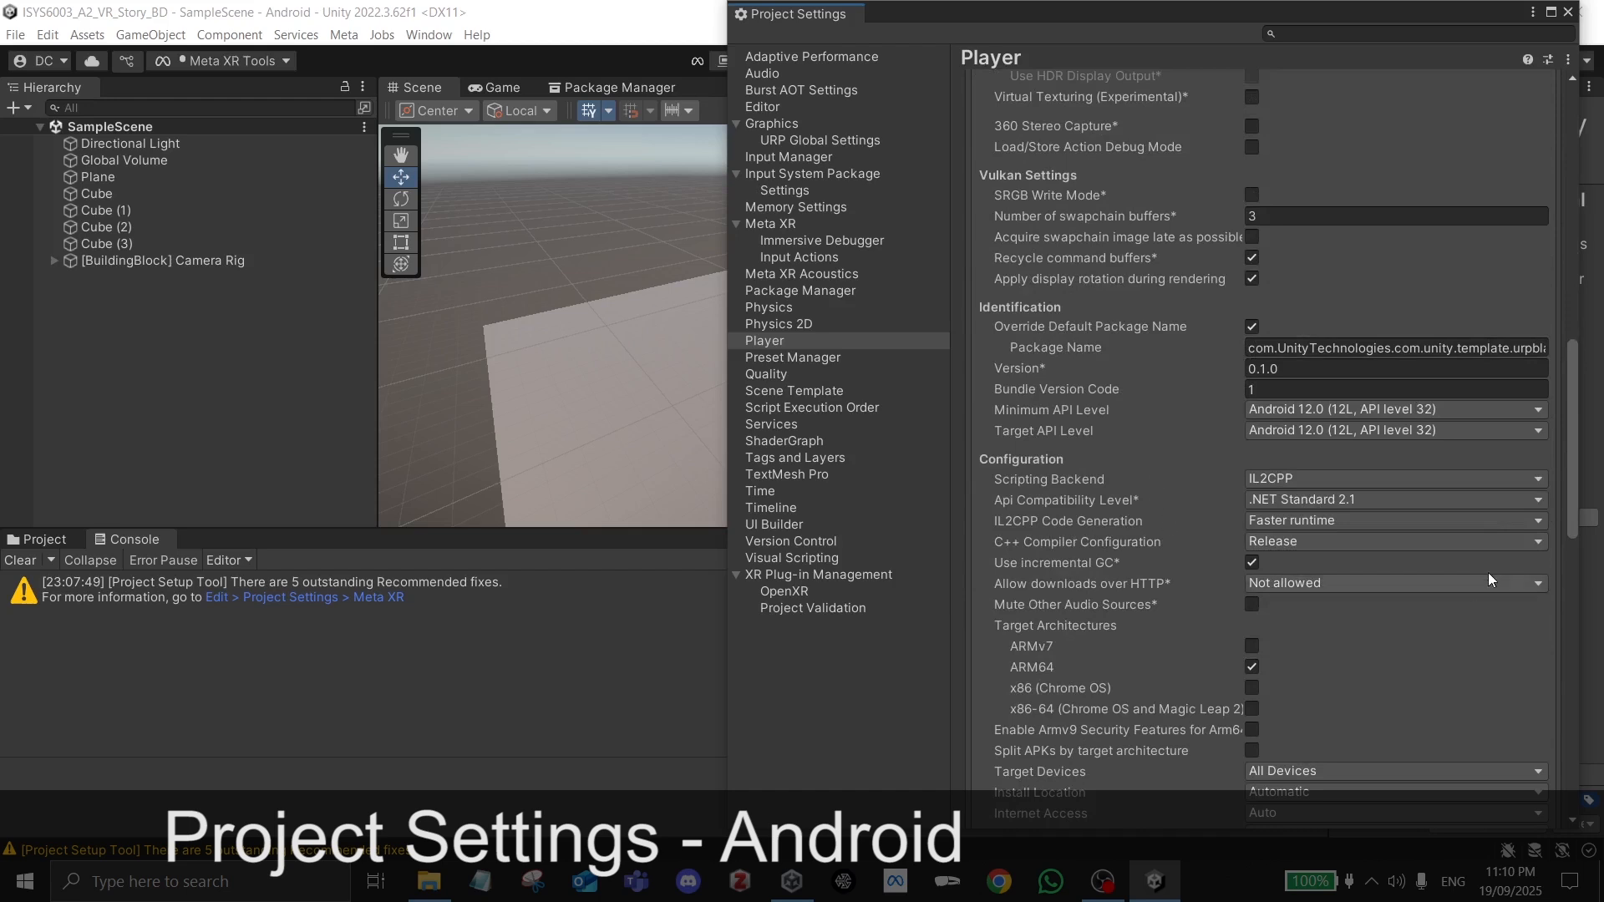
scroll(1367, 626, "down", 9)
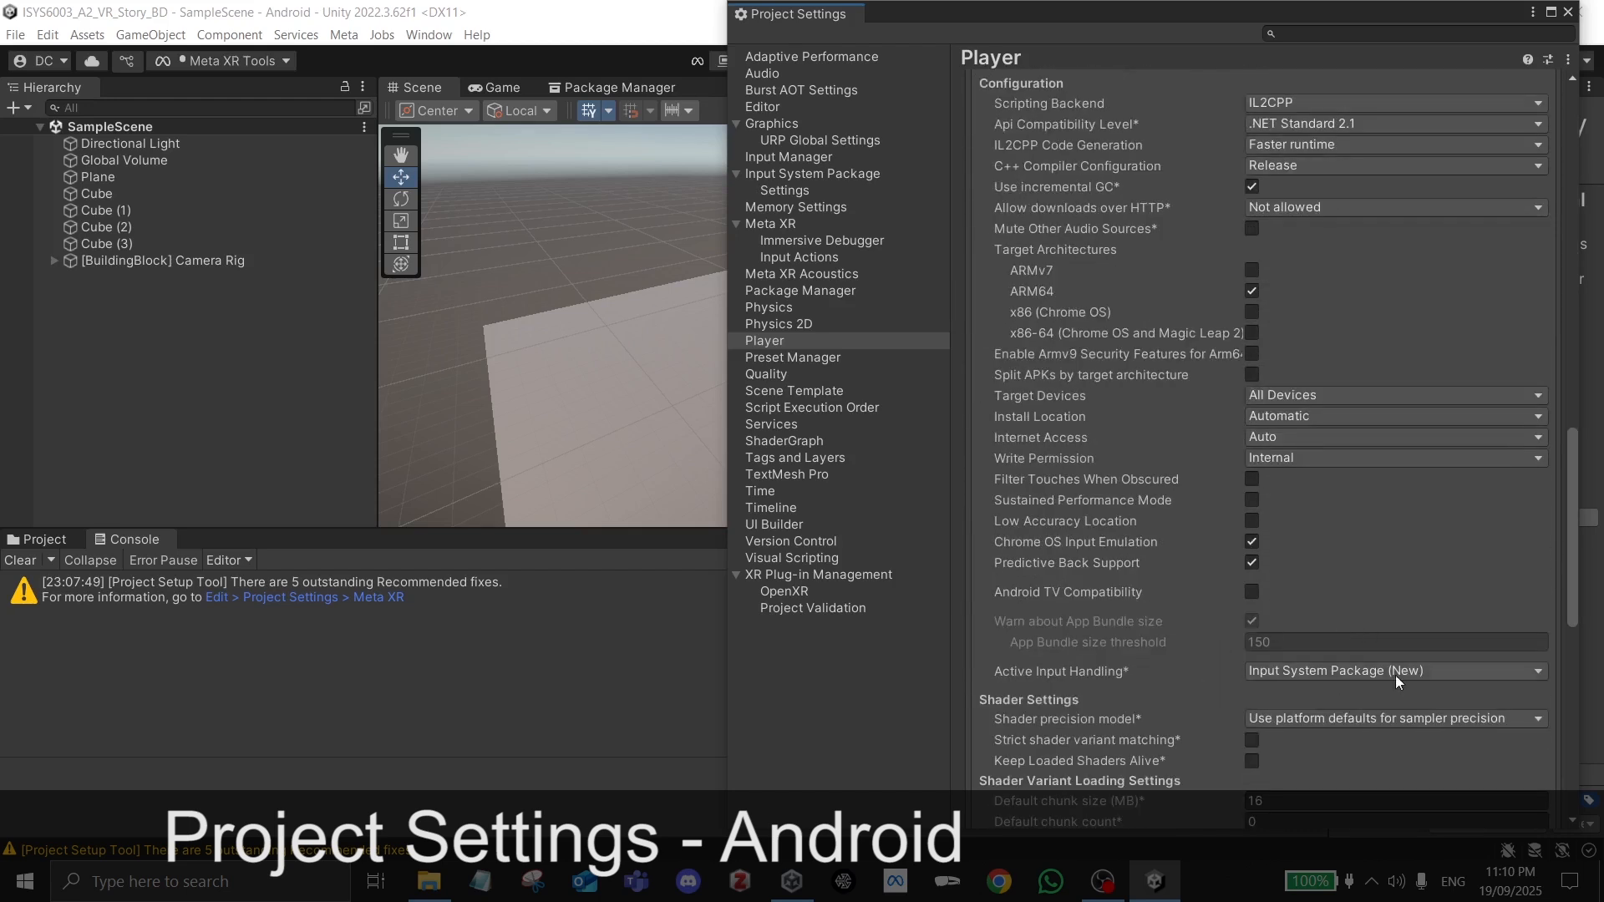
scroll(1165, 728, "down", 5)
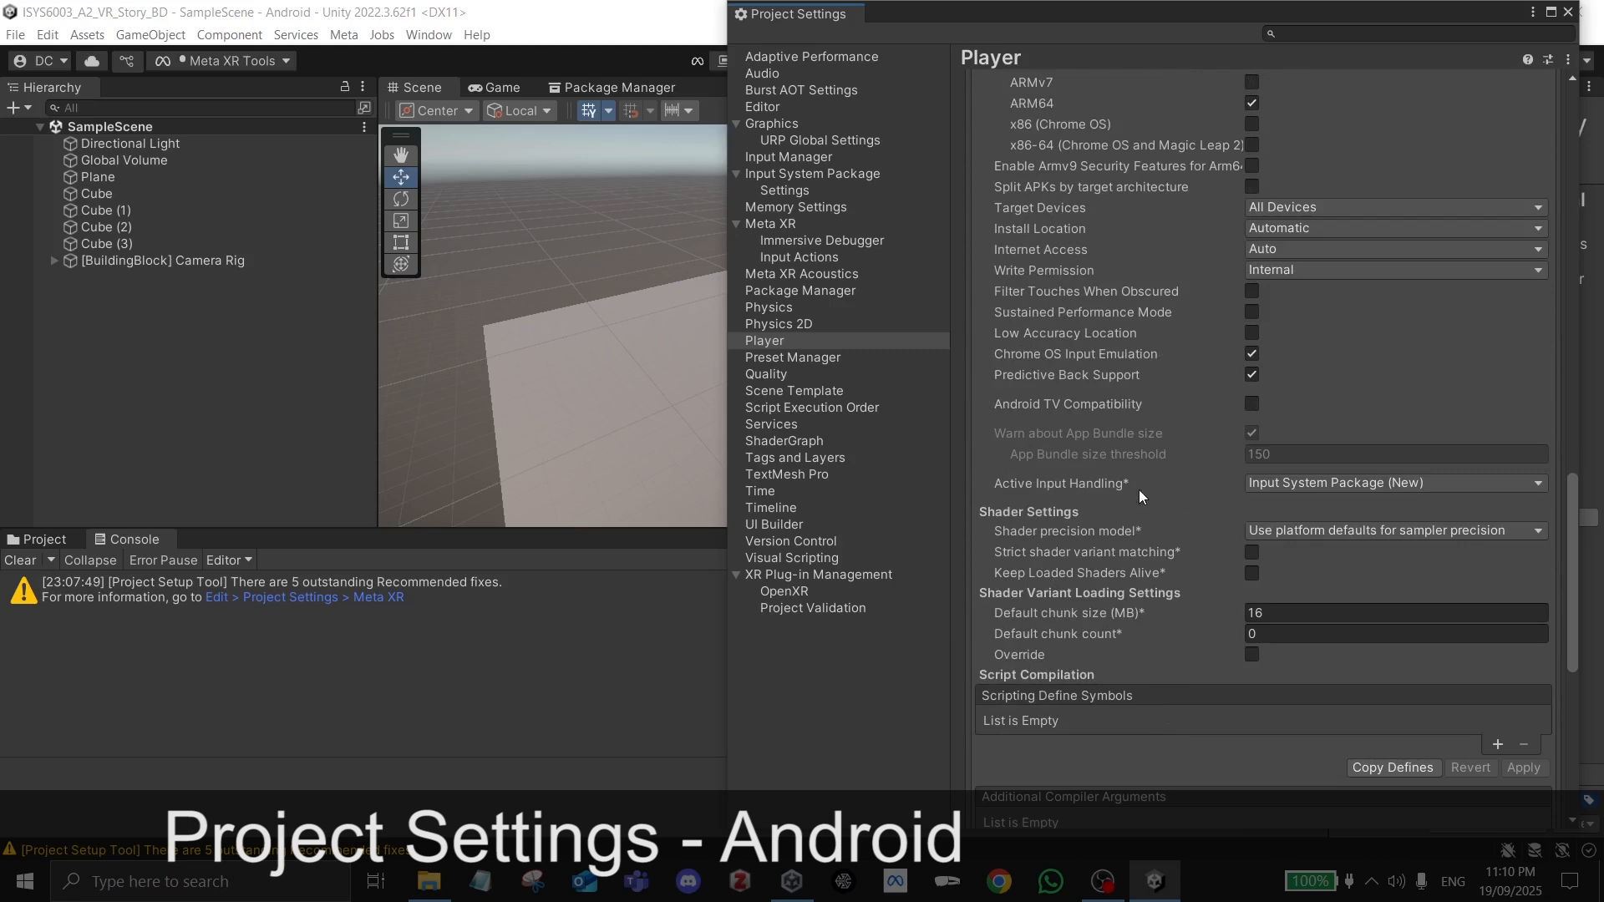
scroll(1210, 494, "down", 6)
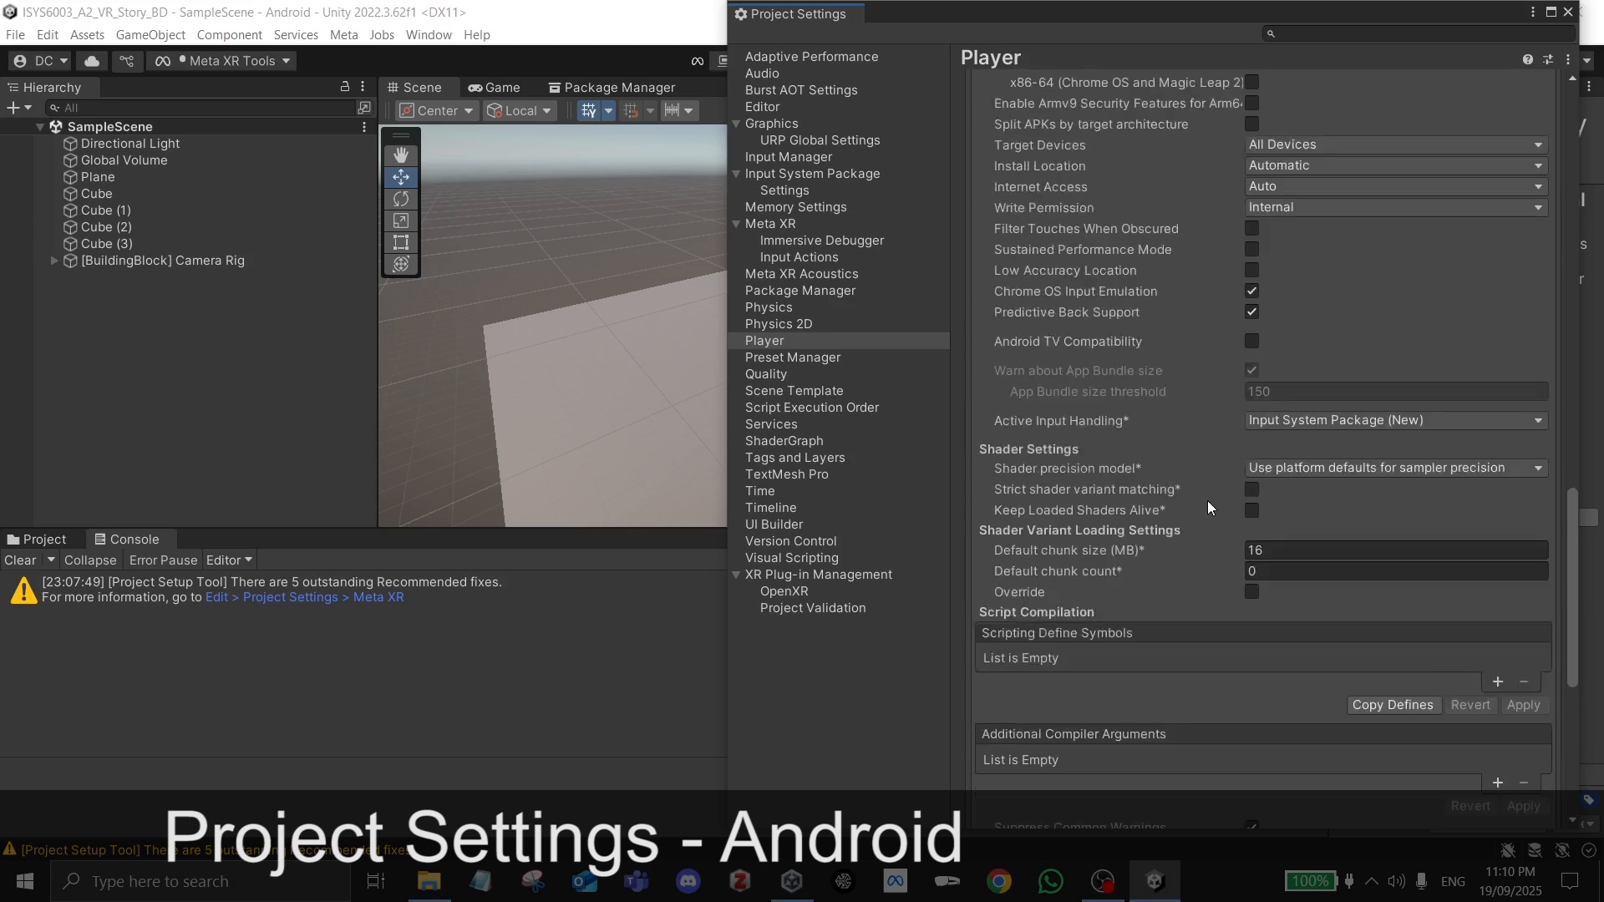
scroll(1199, 518, "down", 8)
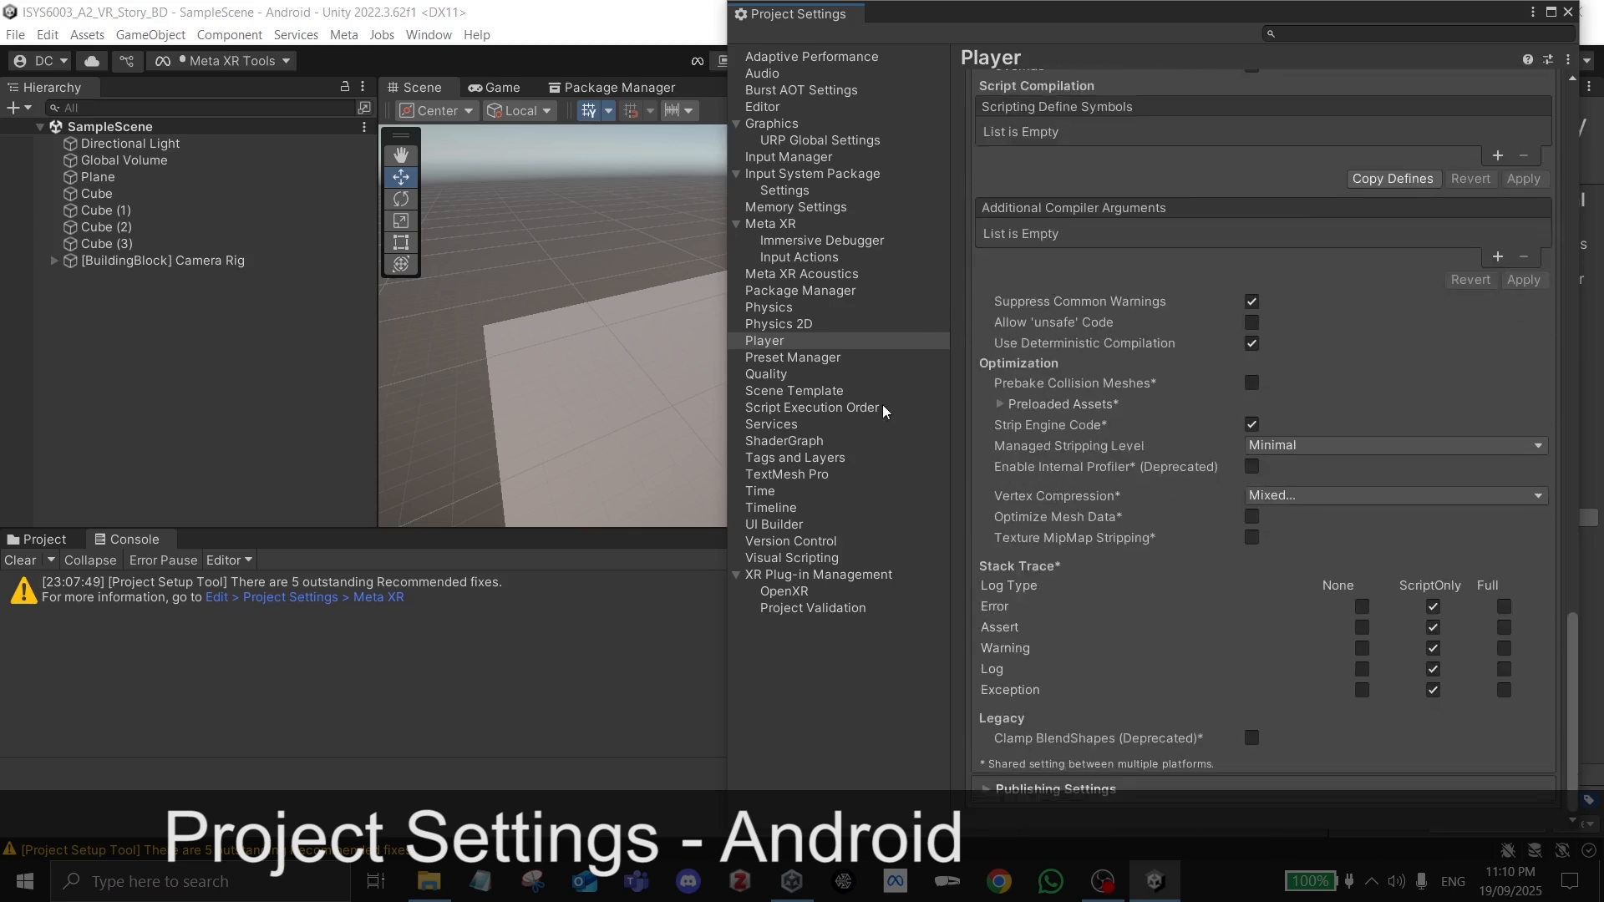
Step: Review the Android XR plug-in providers and OpenXR features, and check which interaction profiles can be added
left_click(794, 576)
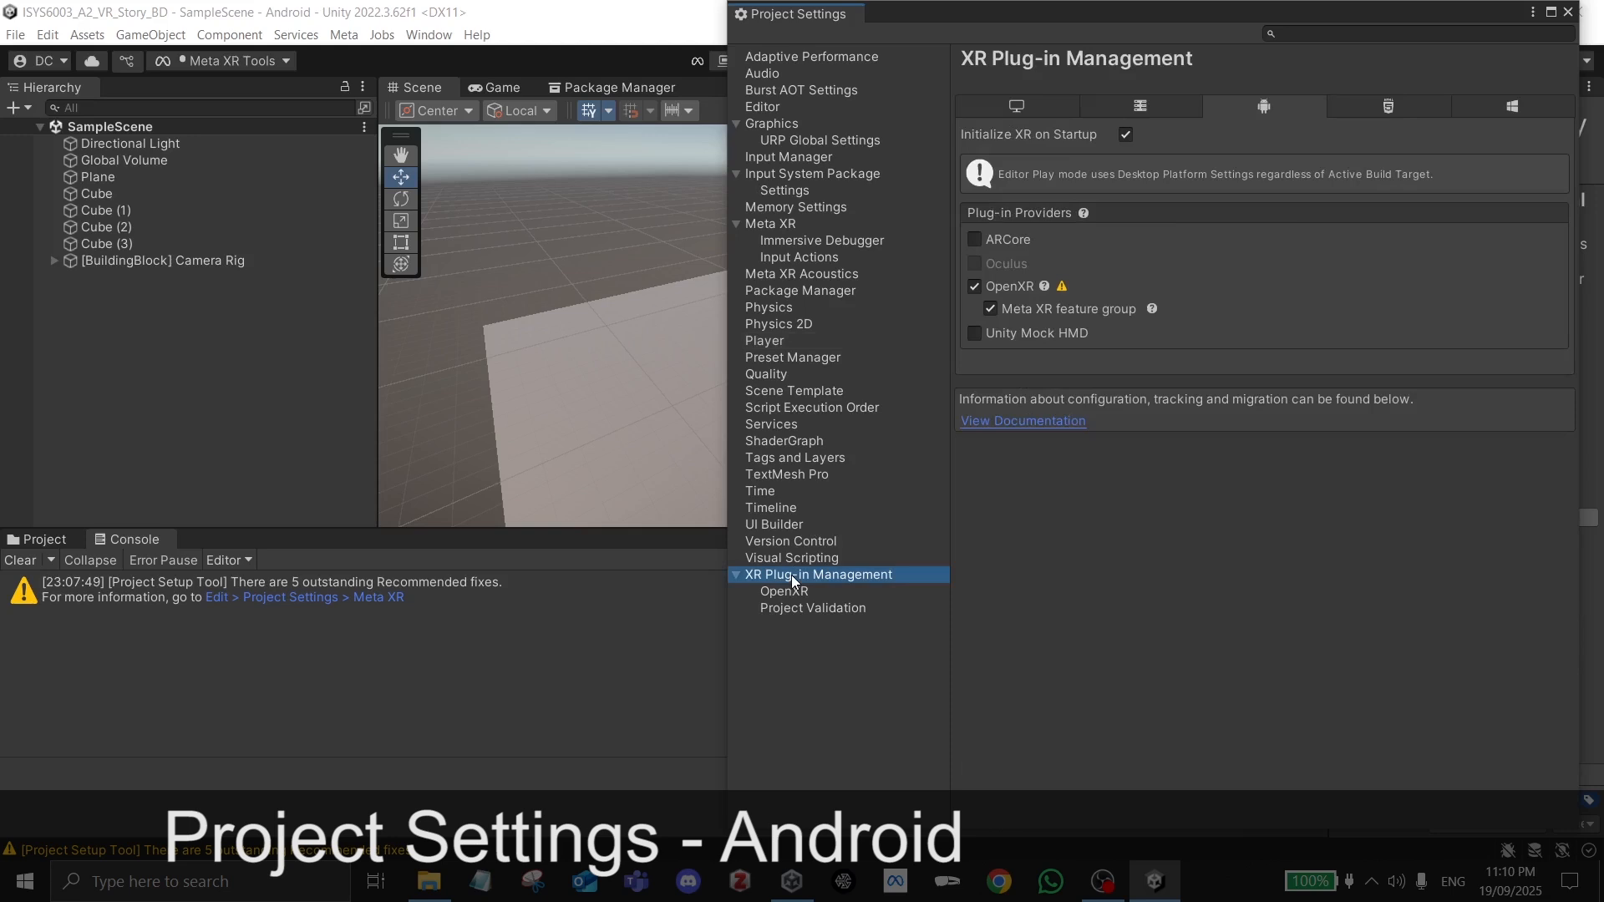
left_click(786, 592)
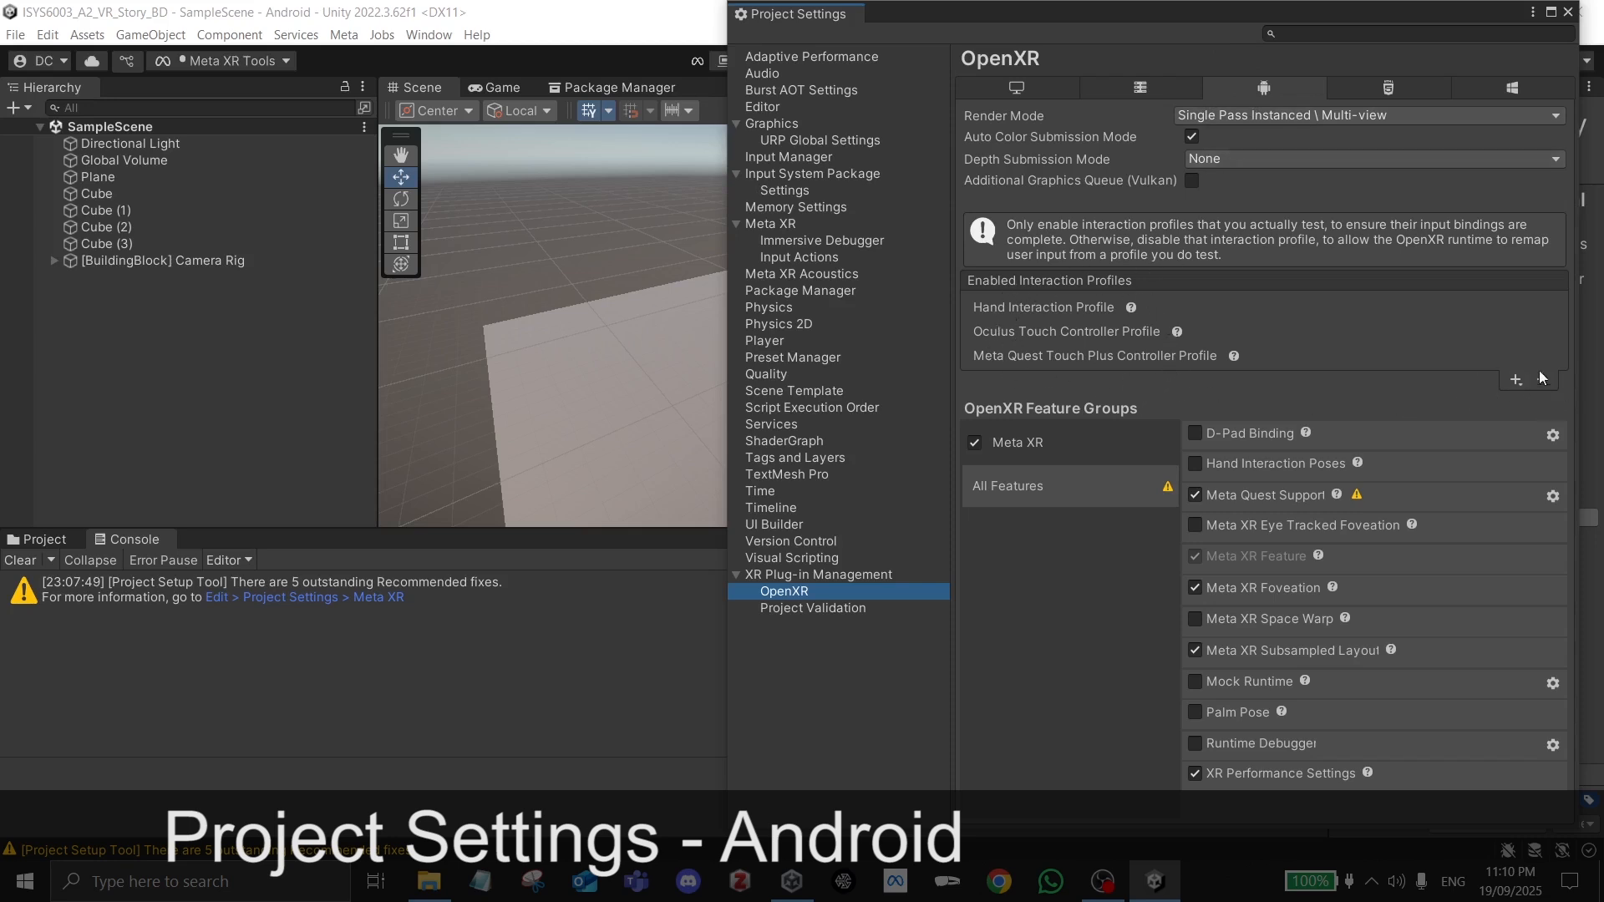
left_click(1517, 380)
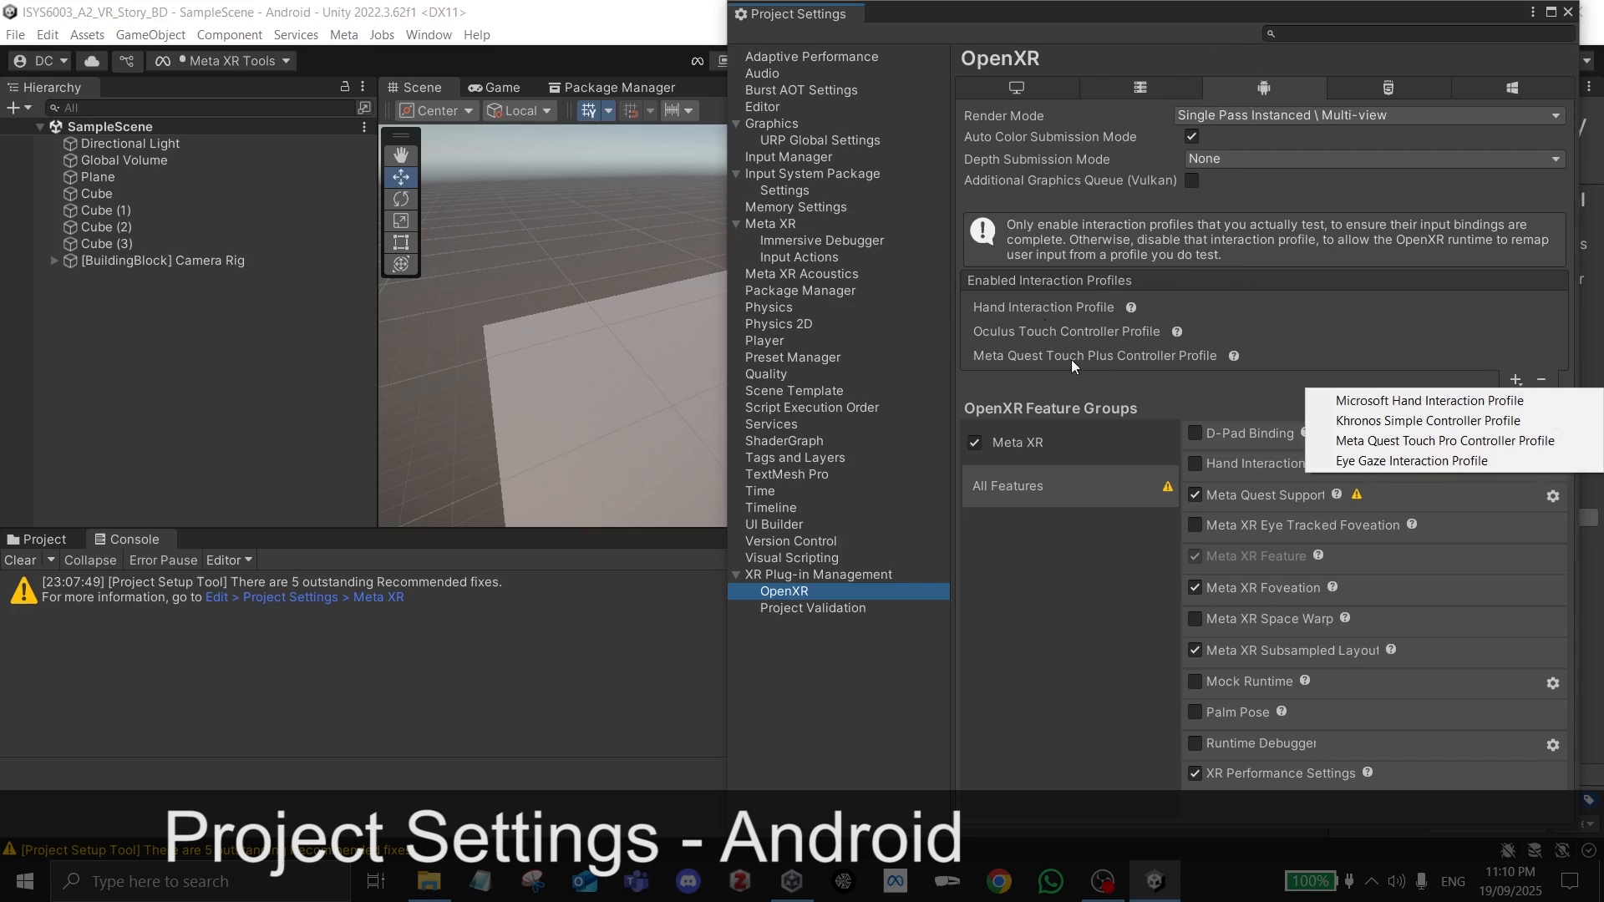
left_click(1104, 372)
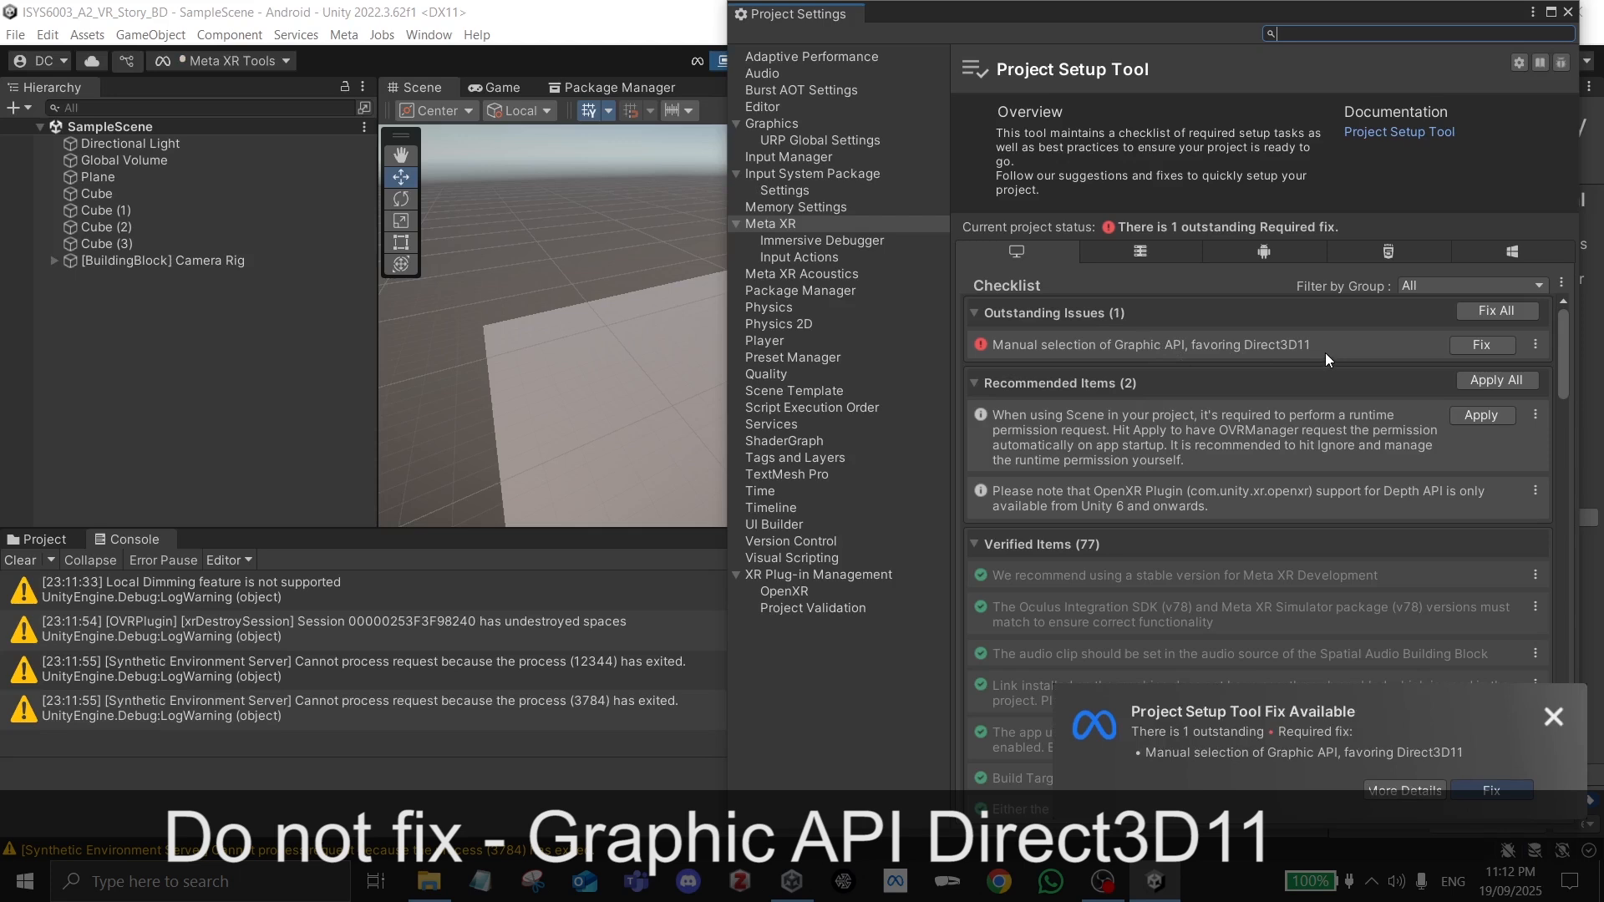
Step: Apply the required Direct3D11 graphics API fix and check its effect in the checklist and the desktop Player settings
left_click(1493, 790)
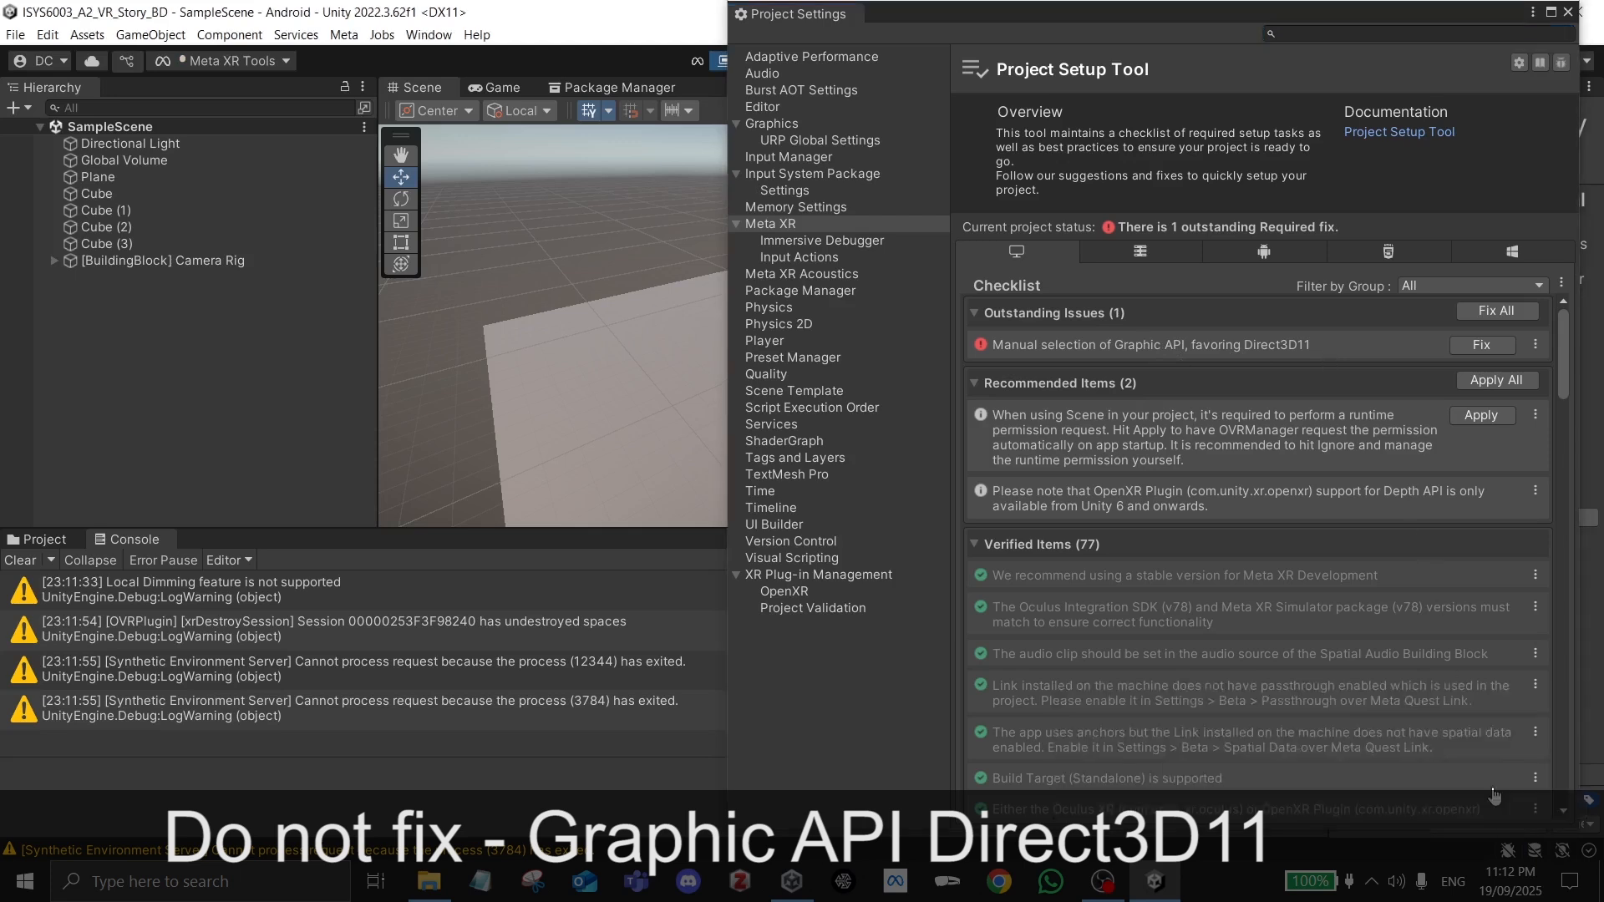
left_click(1569, 12)
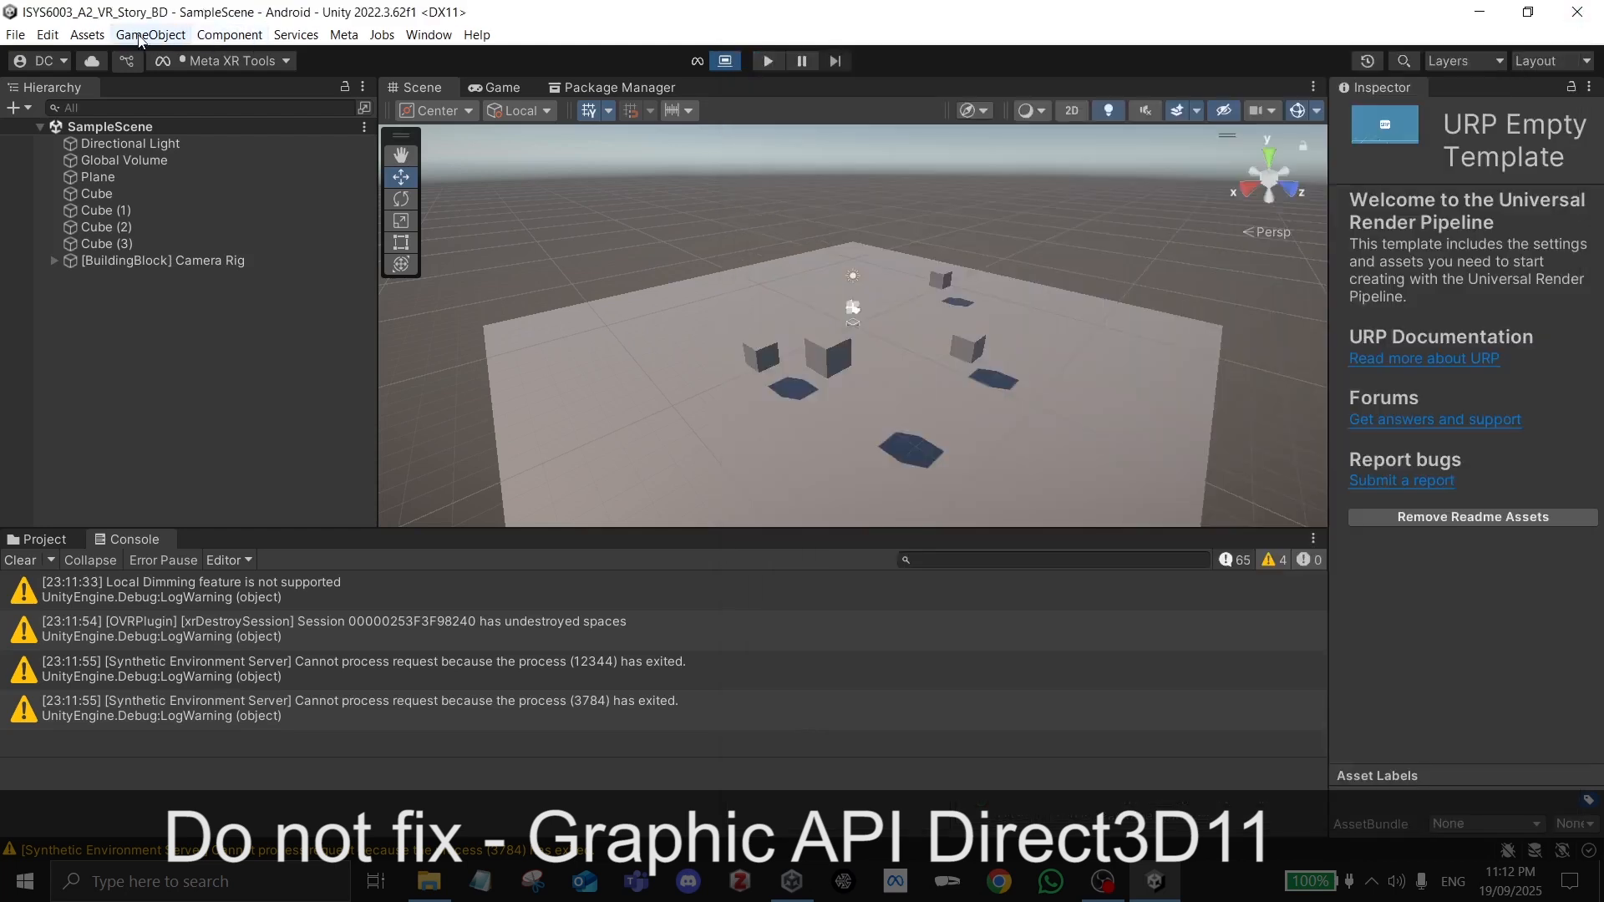
left_click(48, 34)
left_click(92, 633)
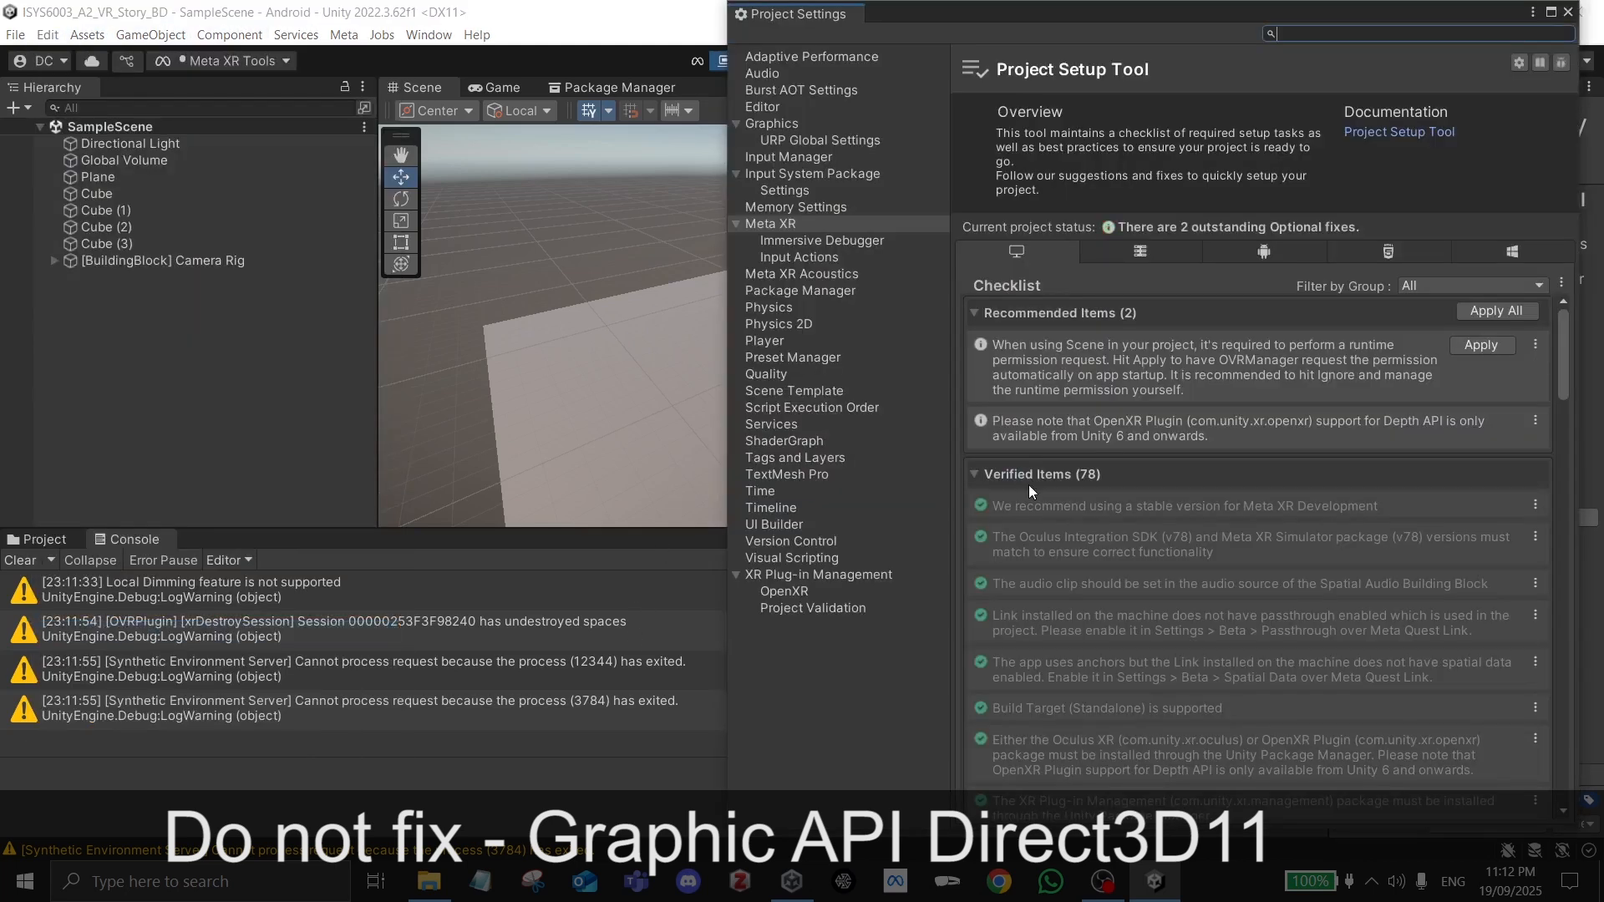
left_click(786, 343)
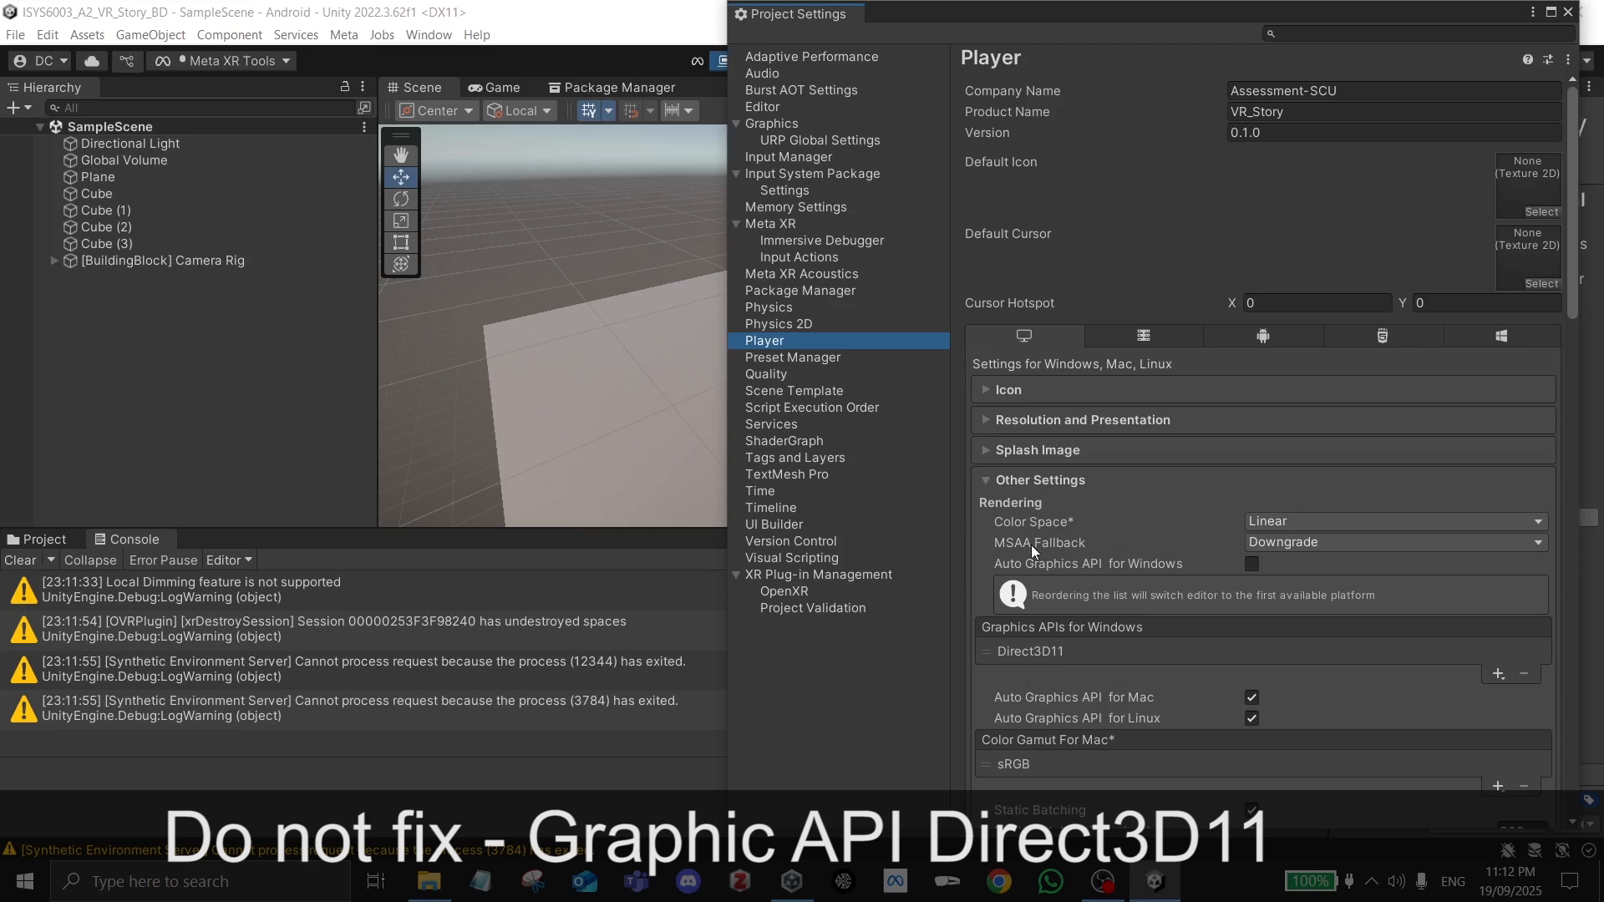
left_click(1568, 12)
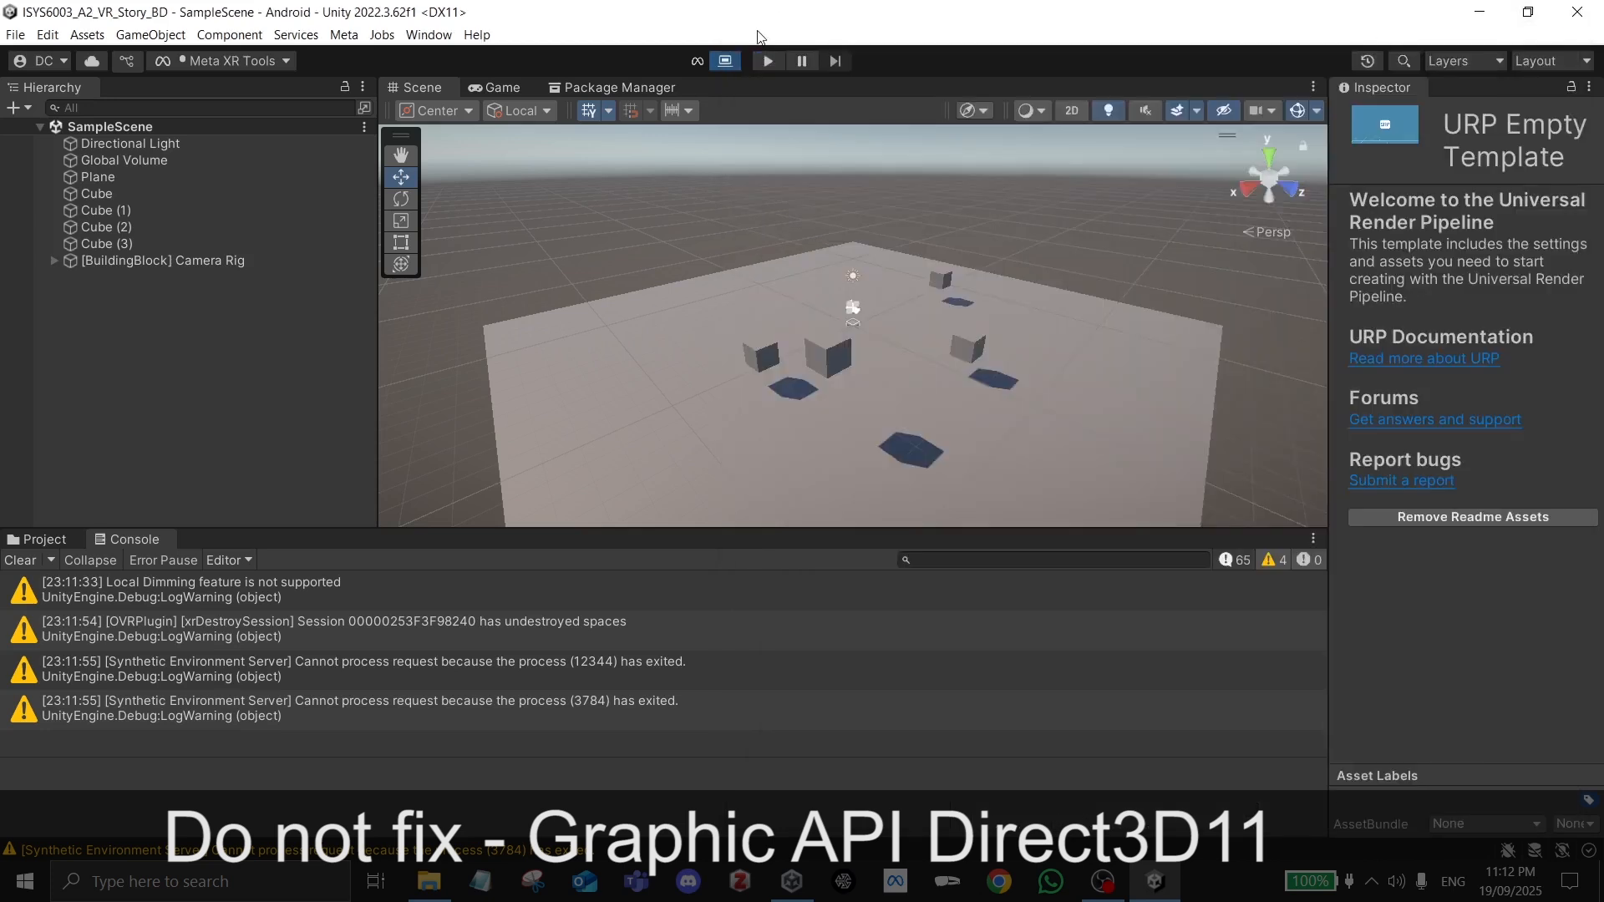
Step: Switch the Meta XR Simulator play mode off and on again
left_click(725, 63)
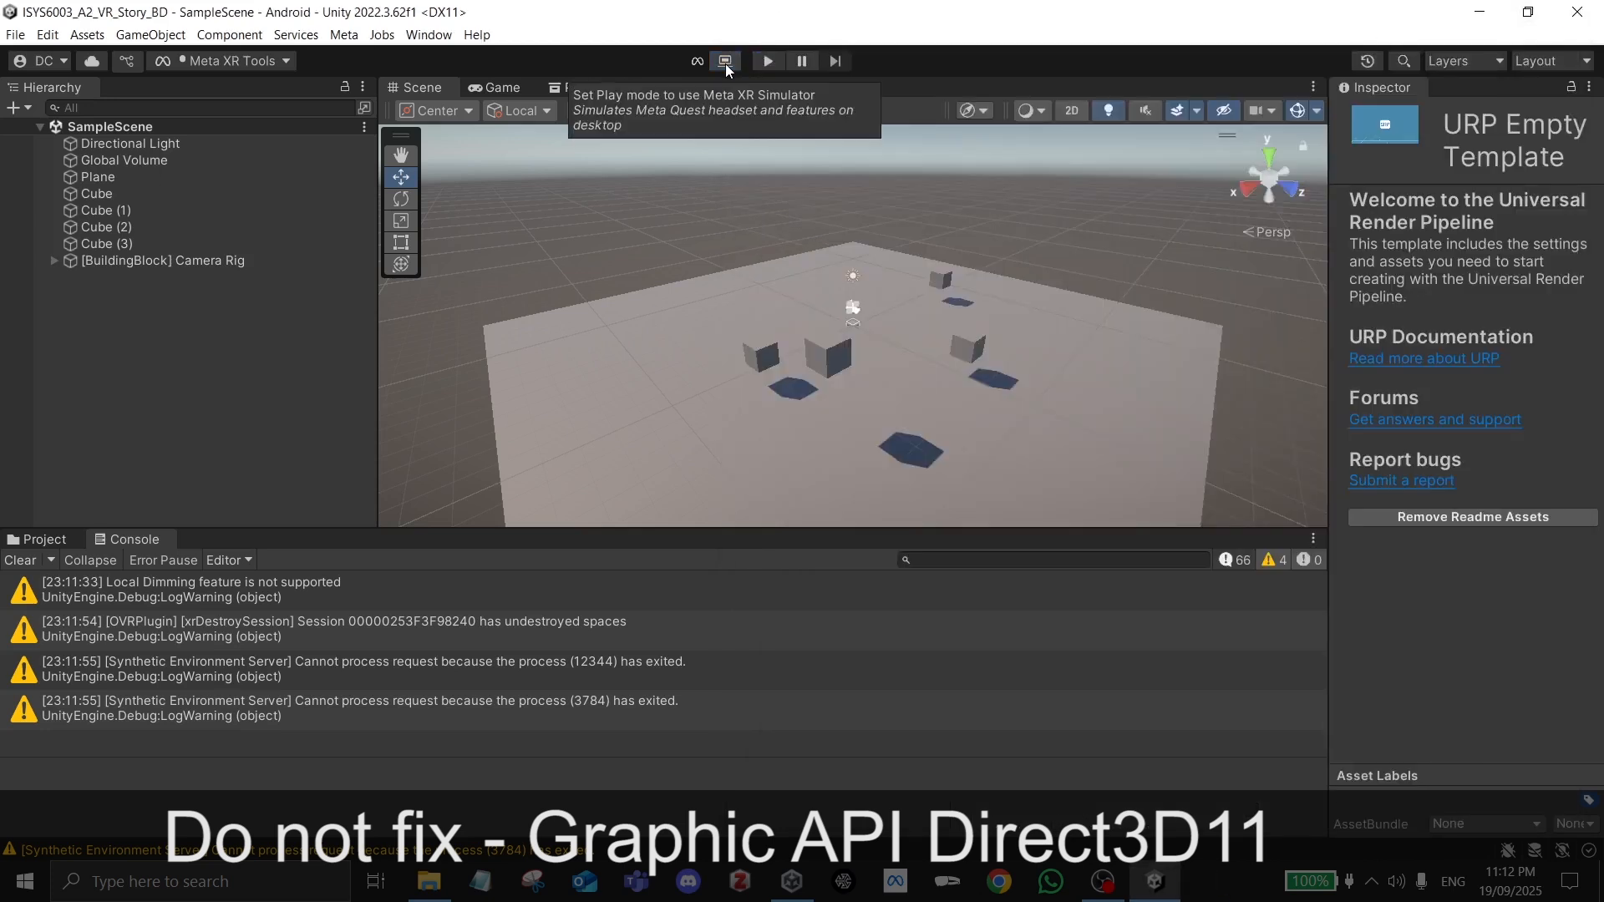
left_click(725, 63)
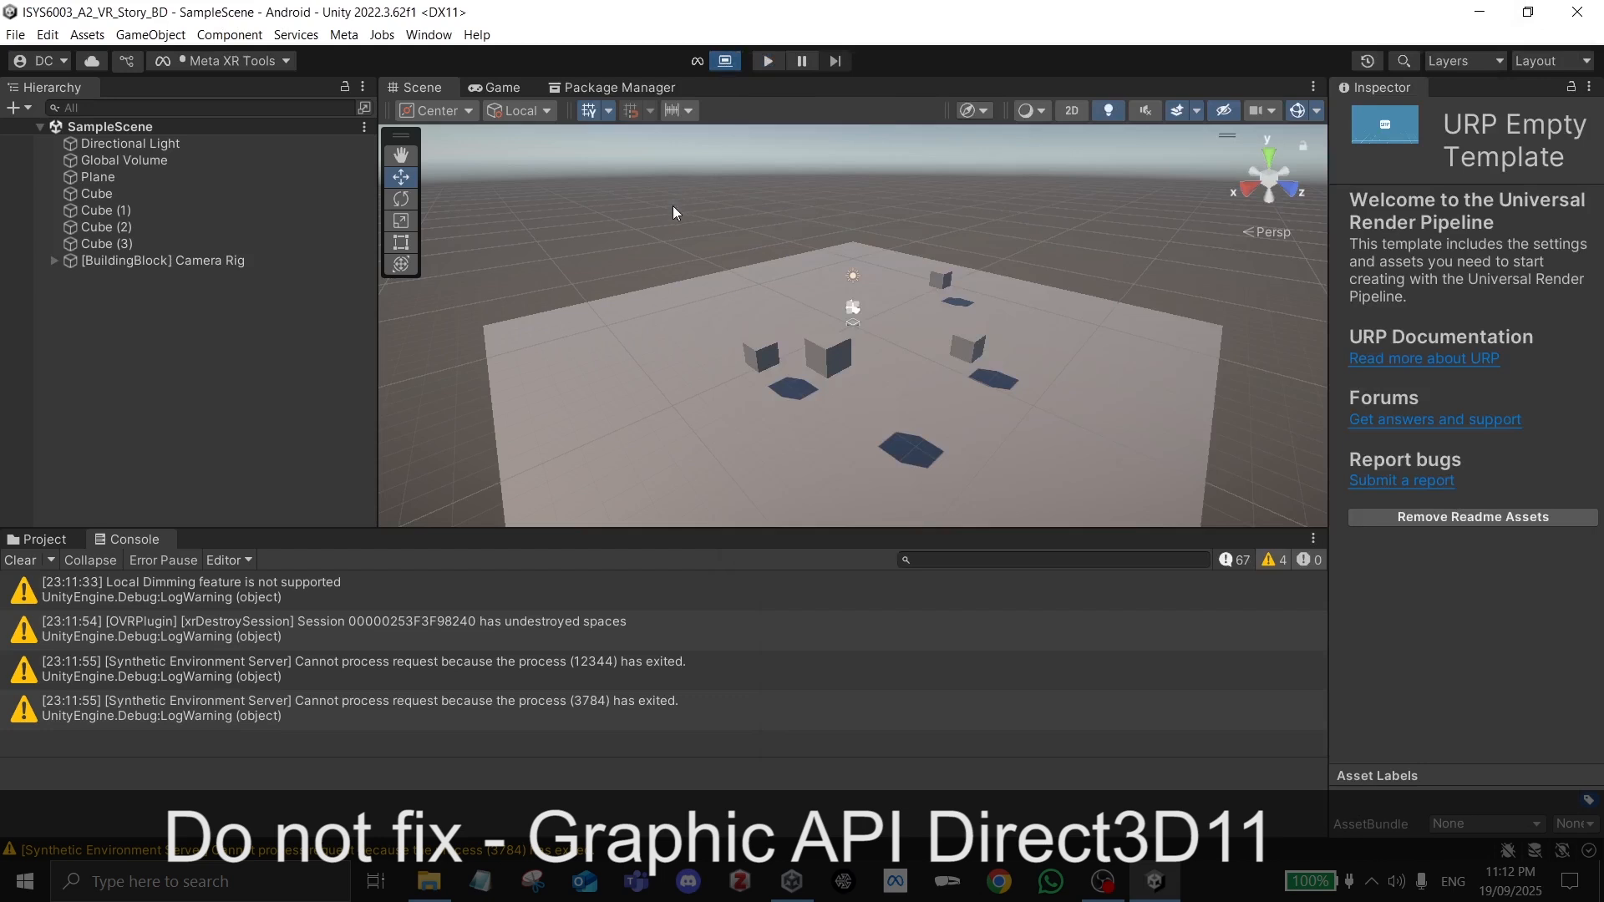
Step: Enable Auto Graphics API for Windows in the desktop Player settings, close the project settings and playtest the scene
left_click(47, 34)
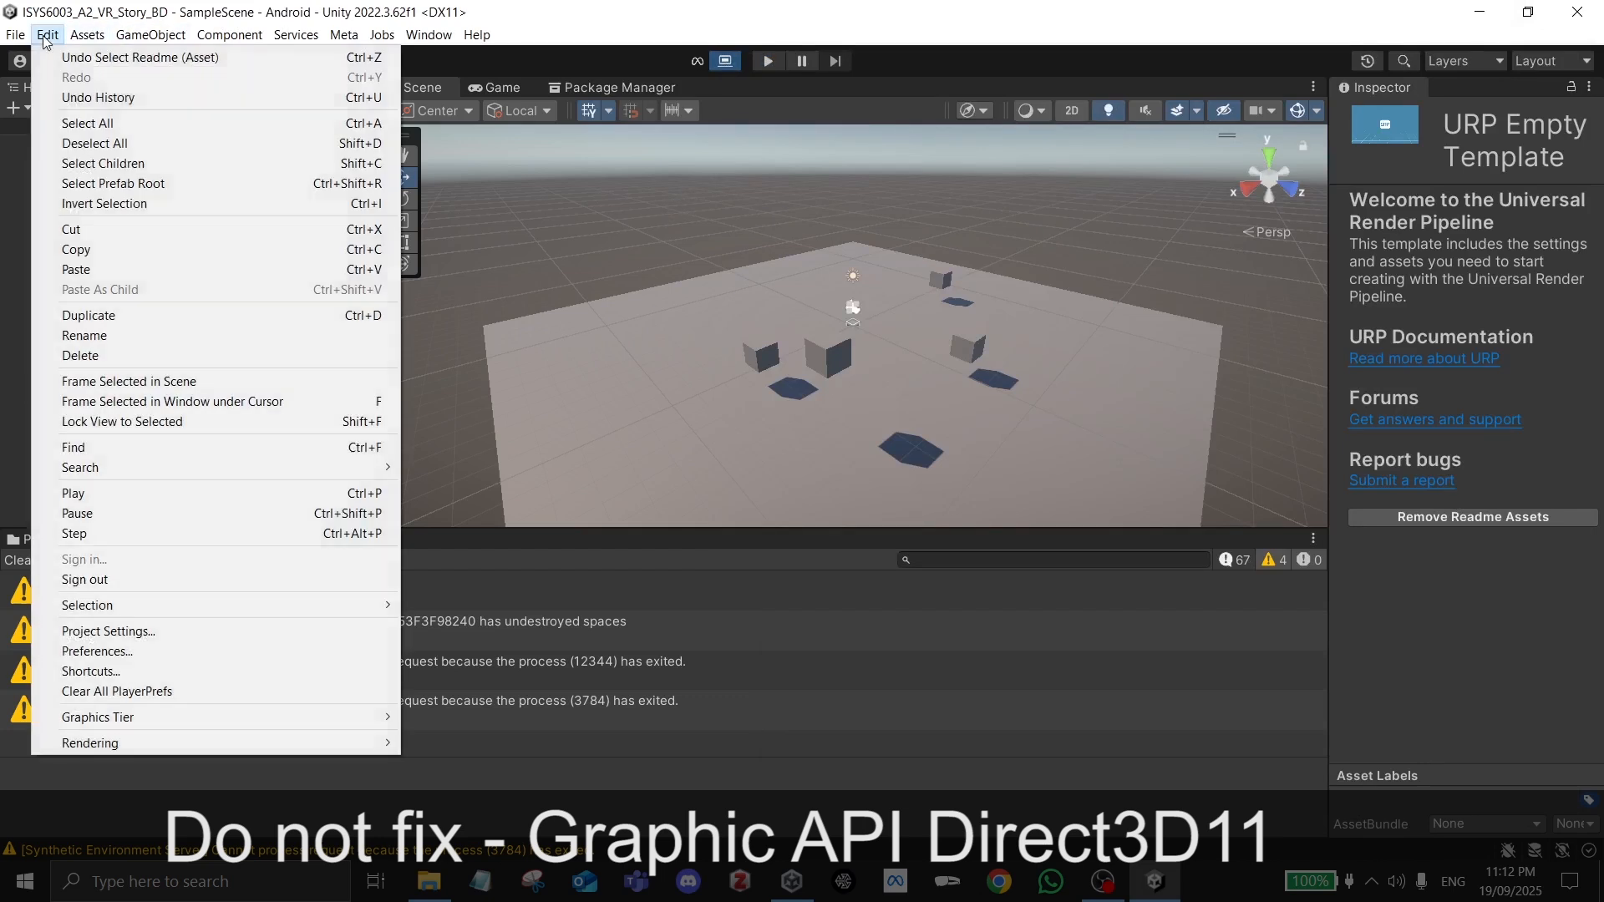
left_click(112, 635)
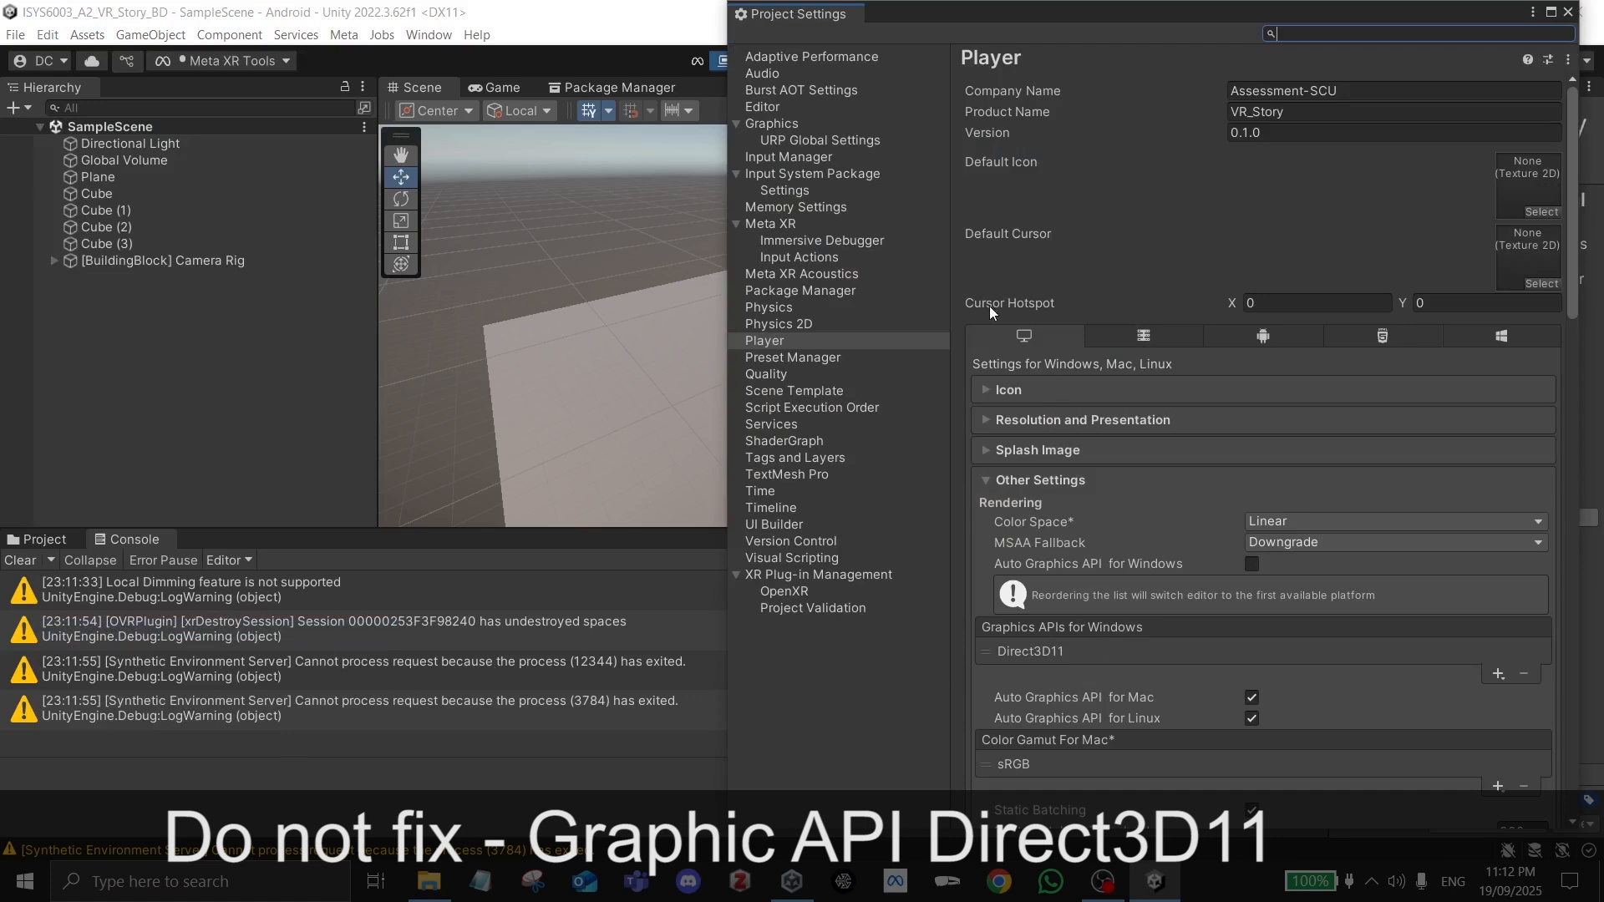
left_click(799, 339)
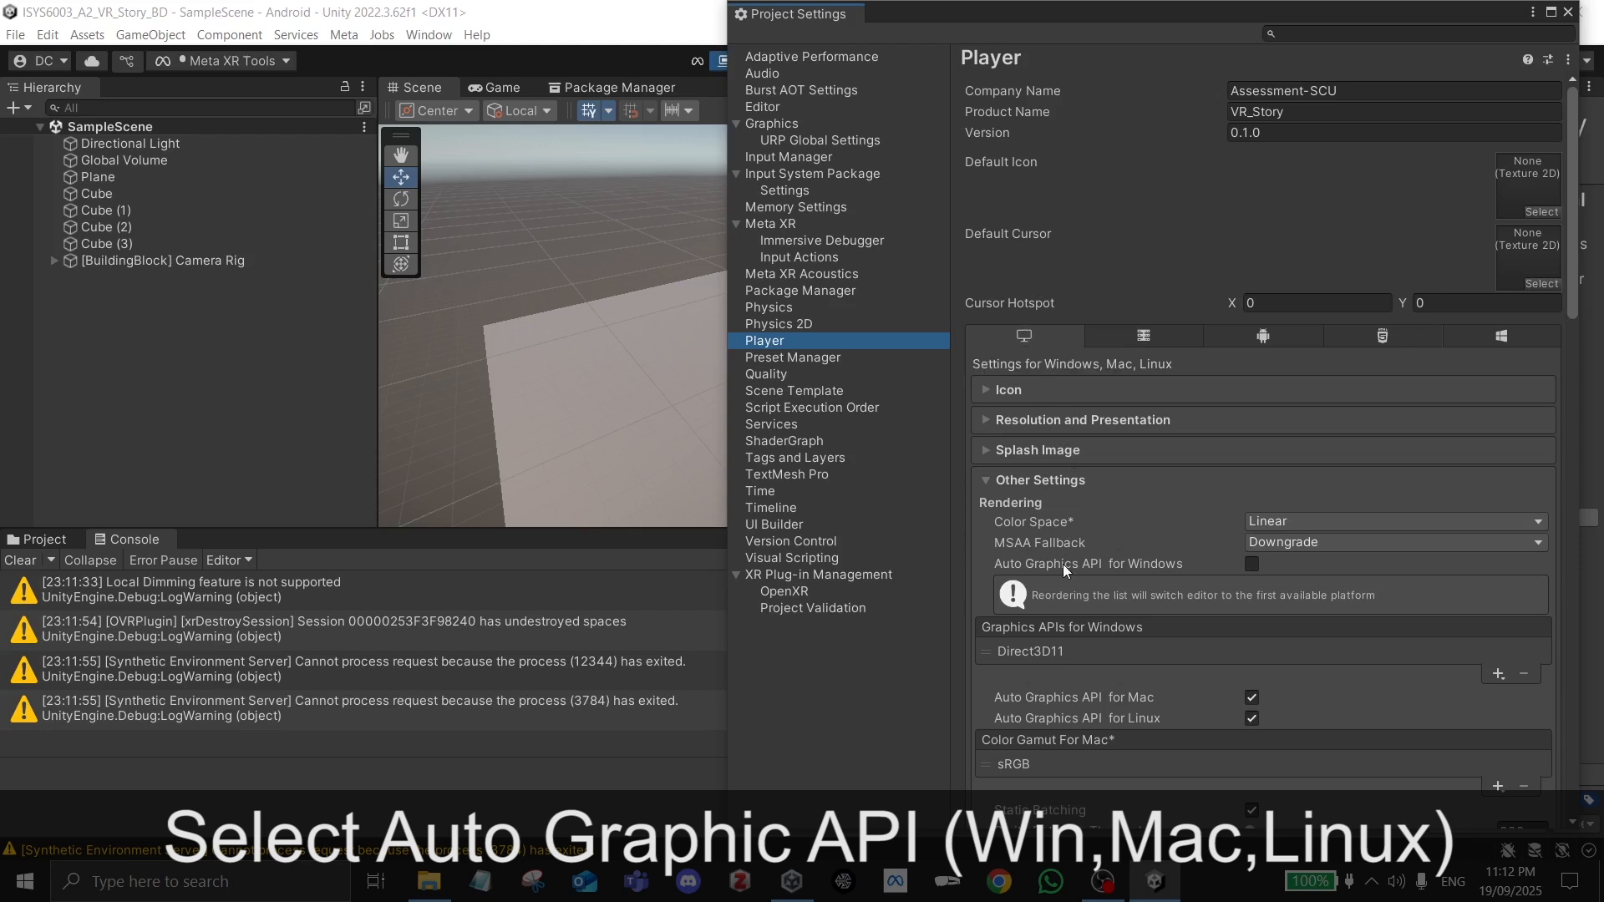
left_click(1251, 565)
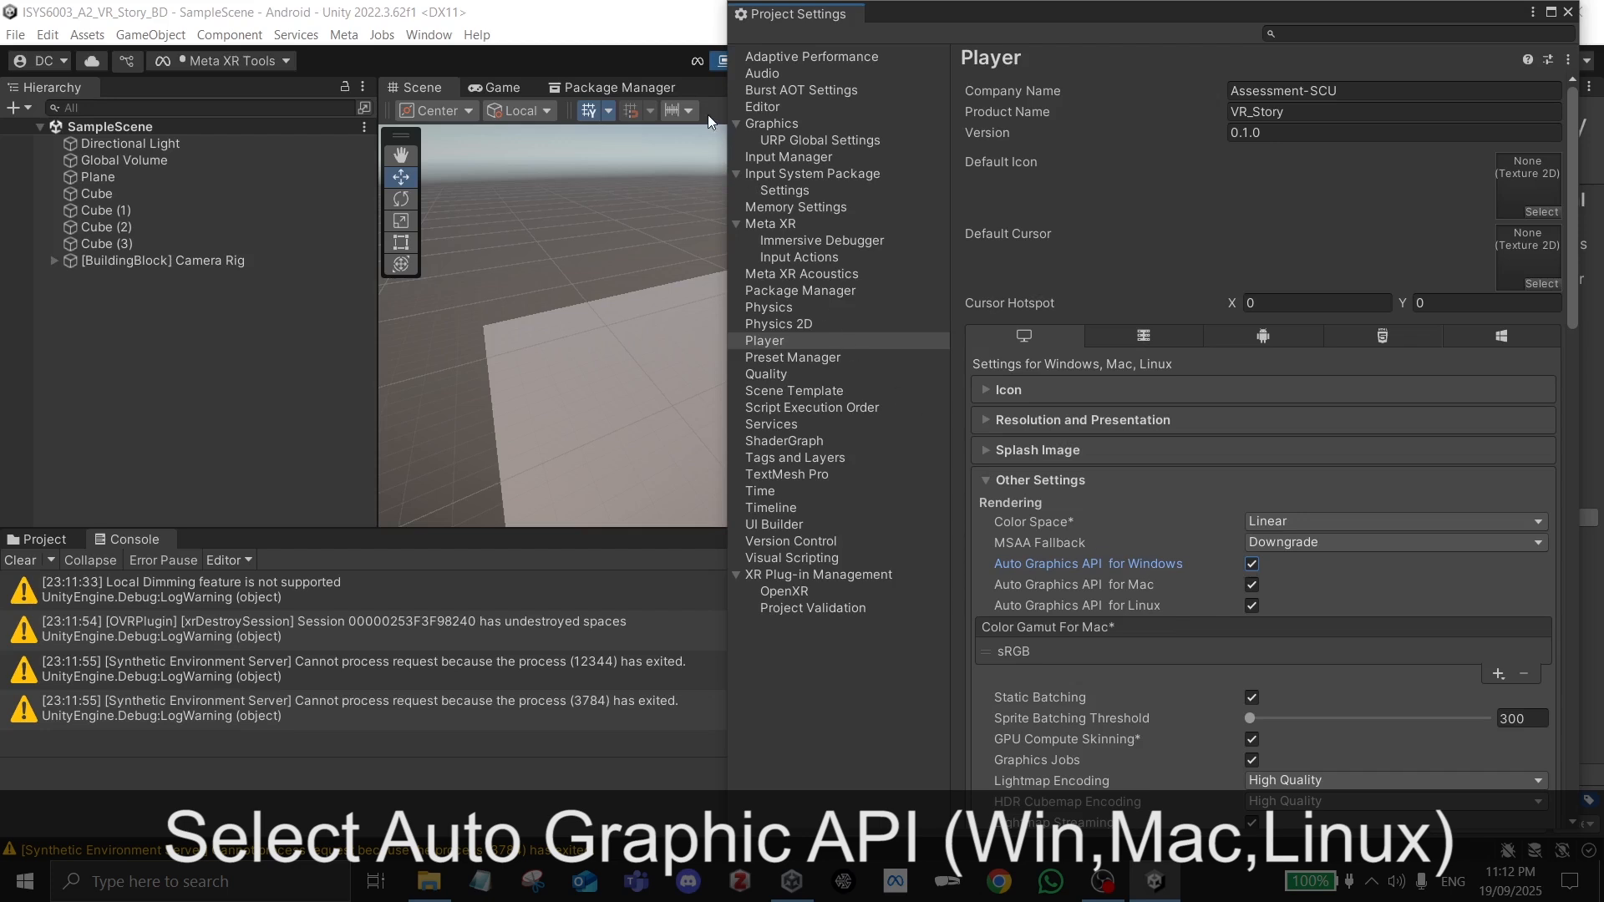
left_click(1568, 11)
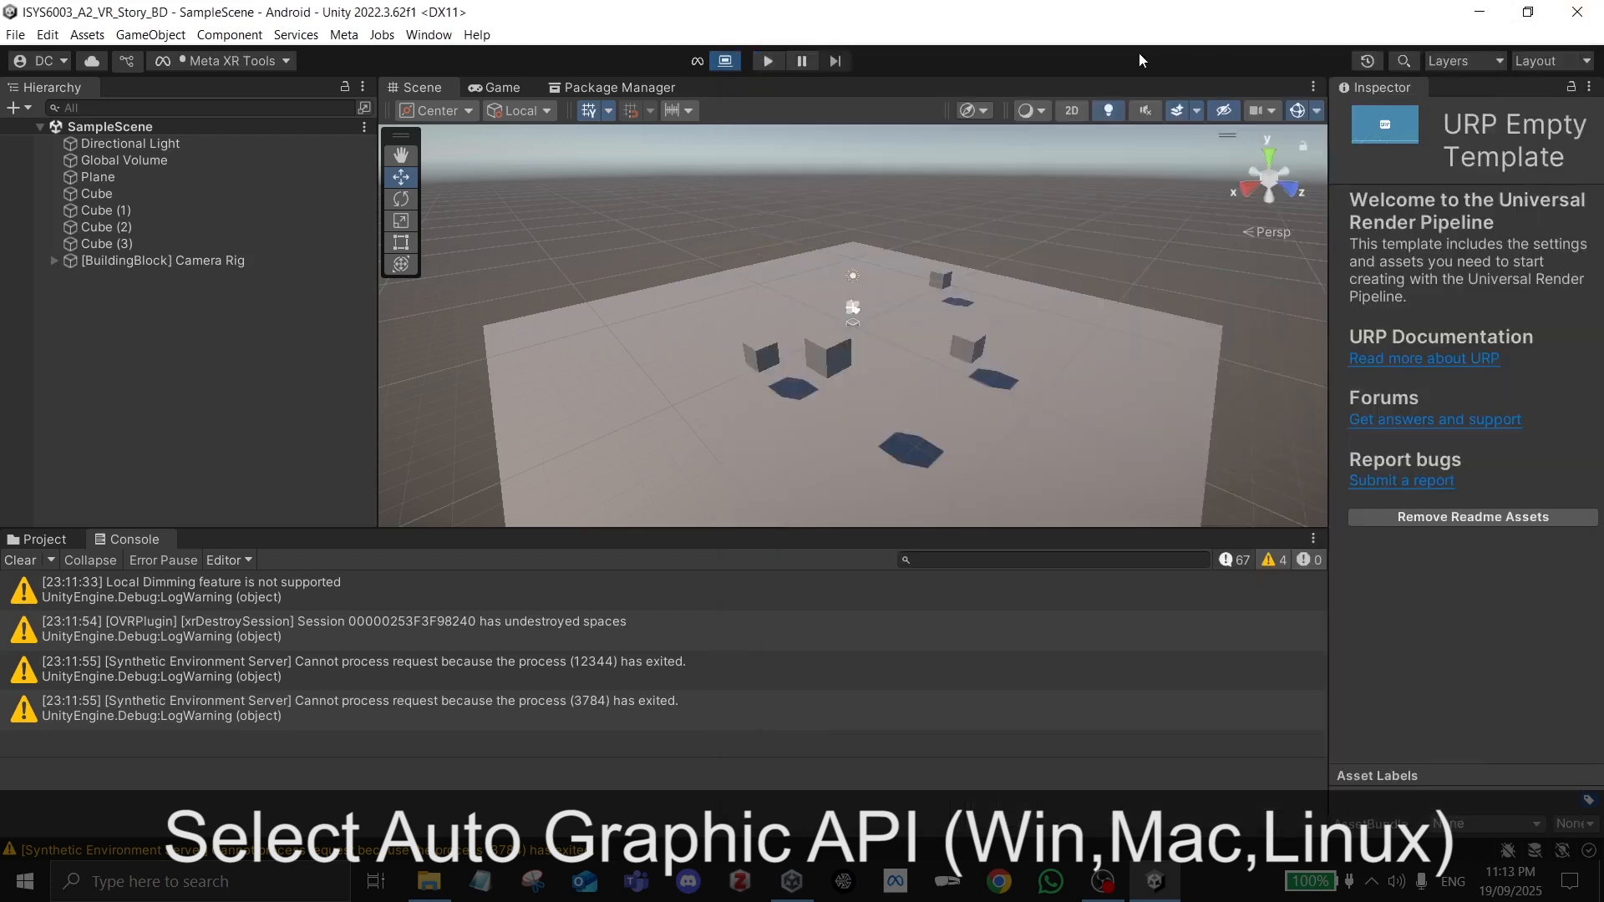
left_click(767, 62)
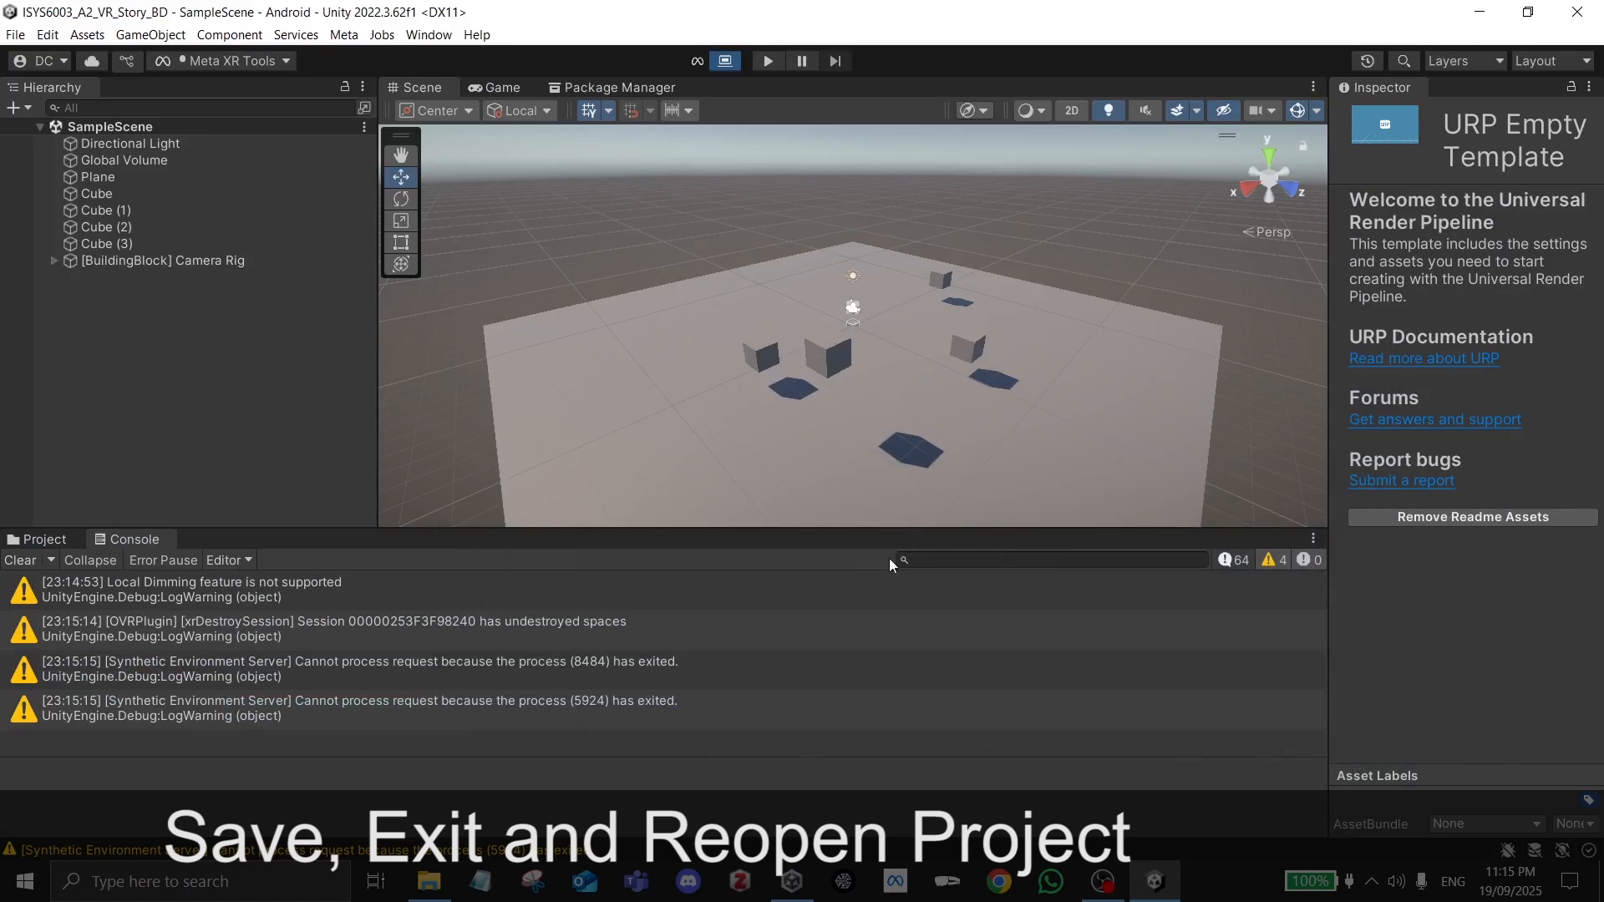
Step: Save the scene and exit the Unity editor
left_click(16, 35)
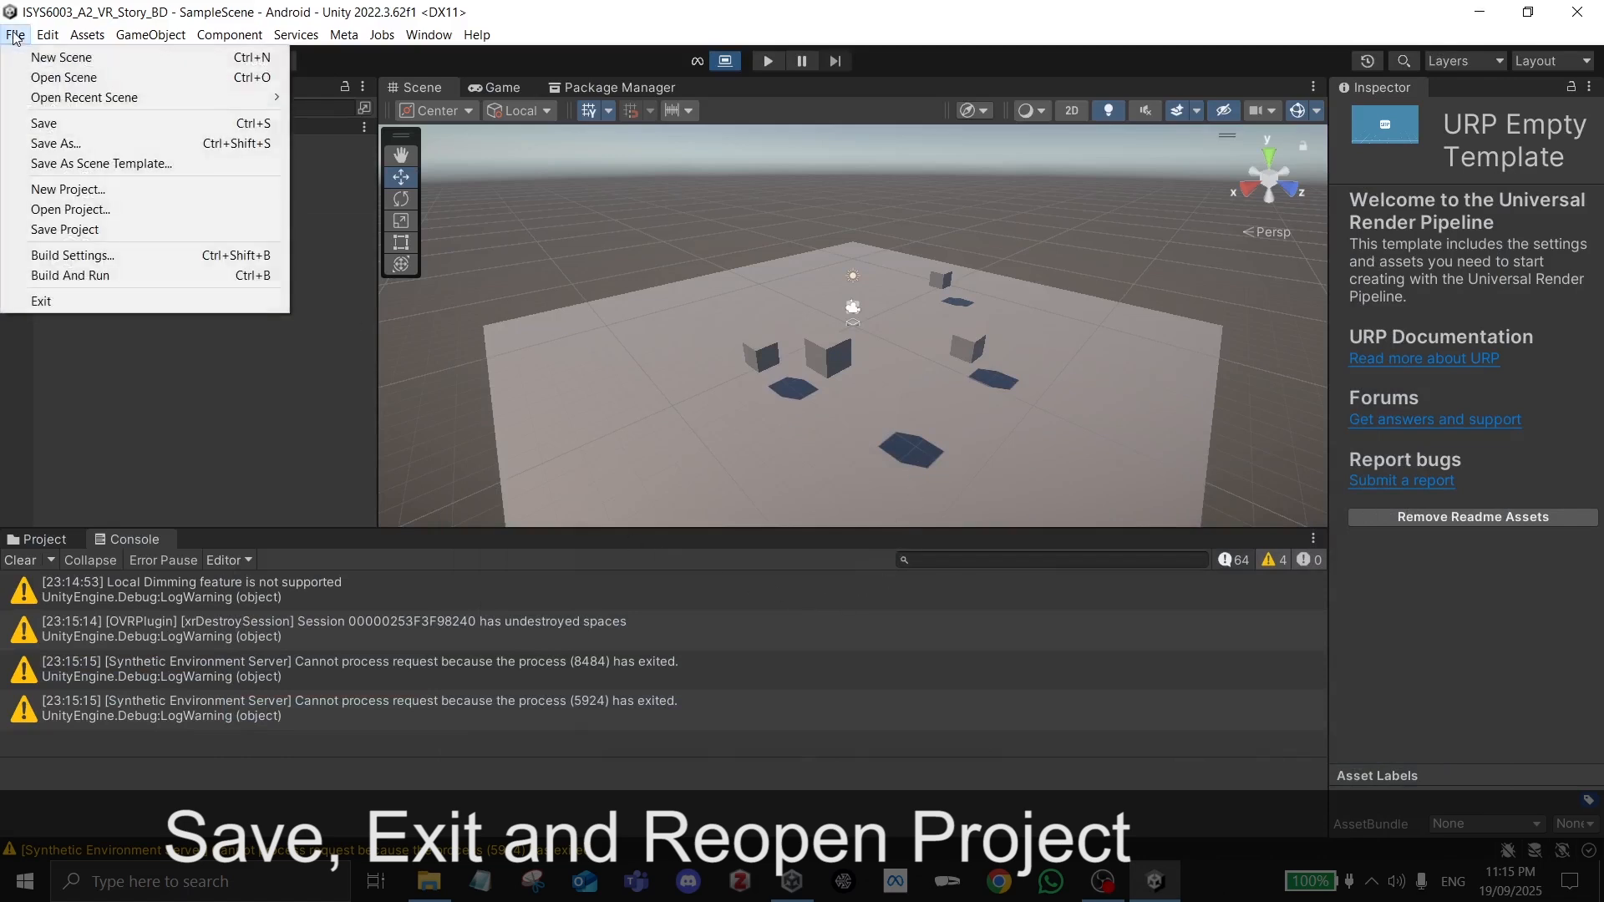
left_click(52, 124)
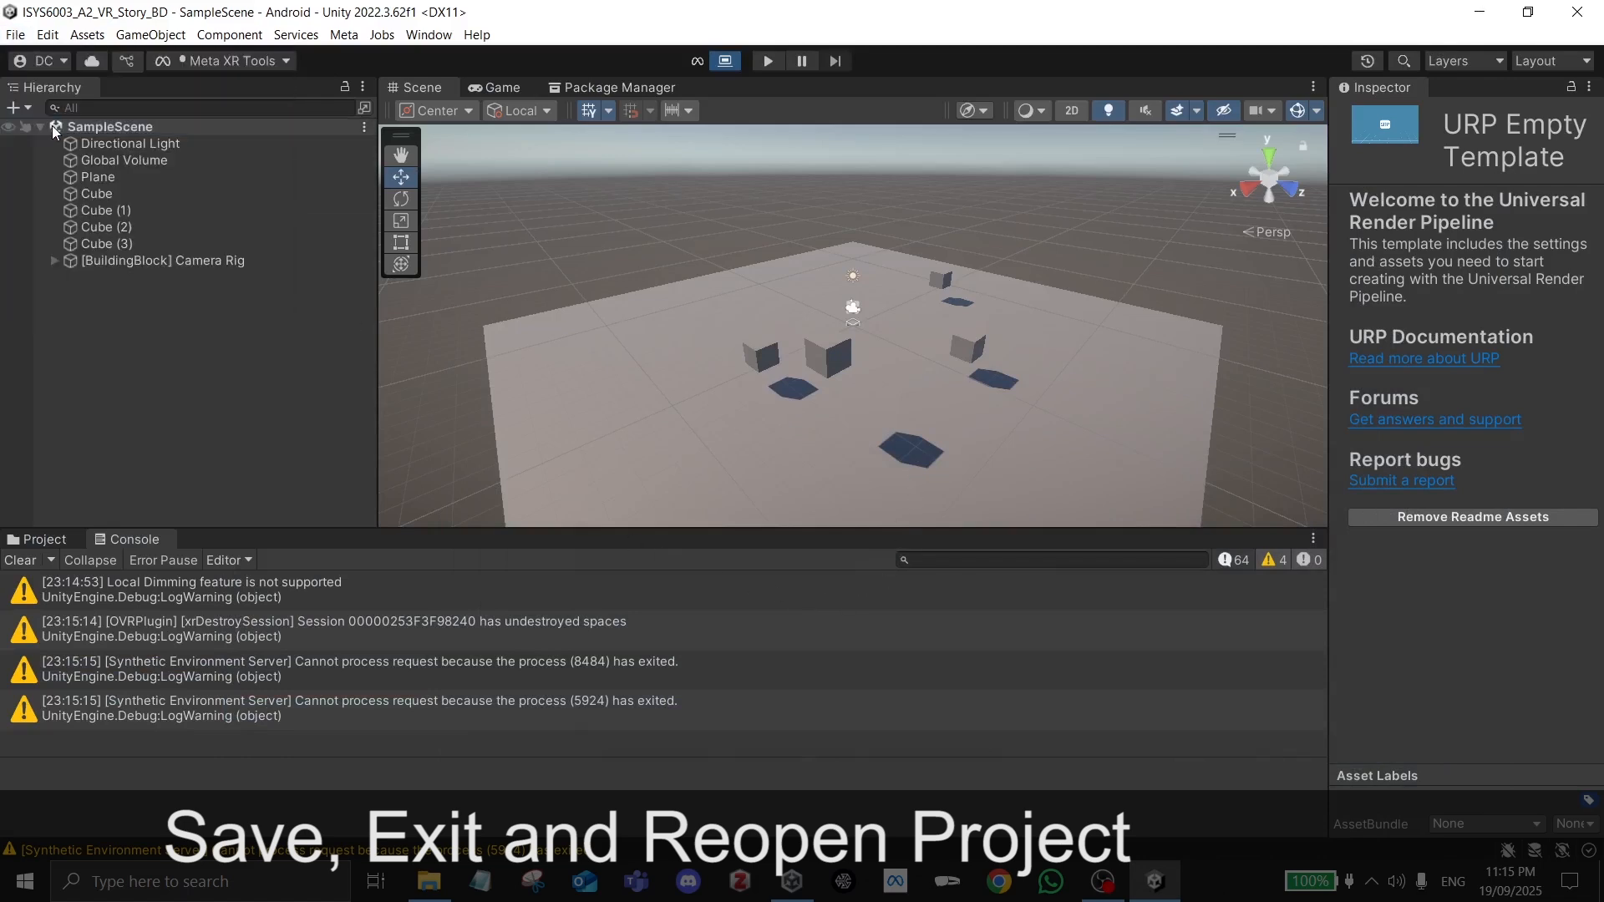
left_click(17, 35)
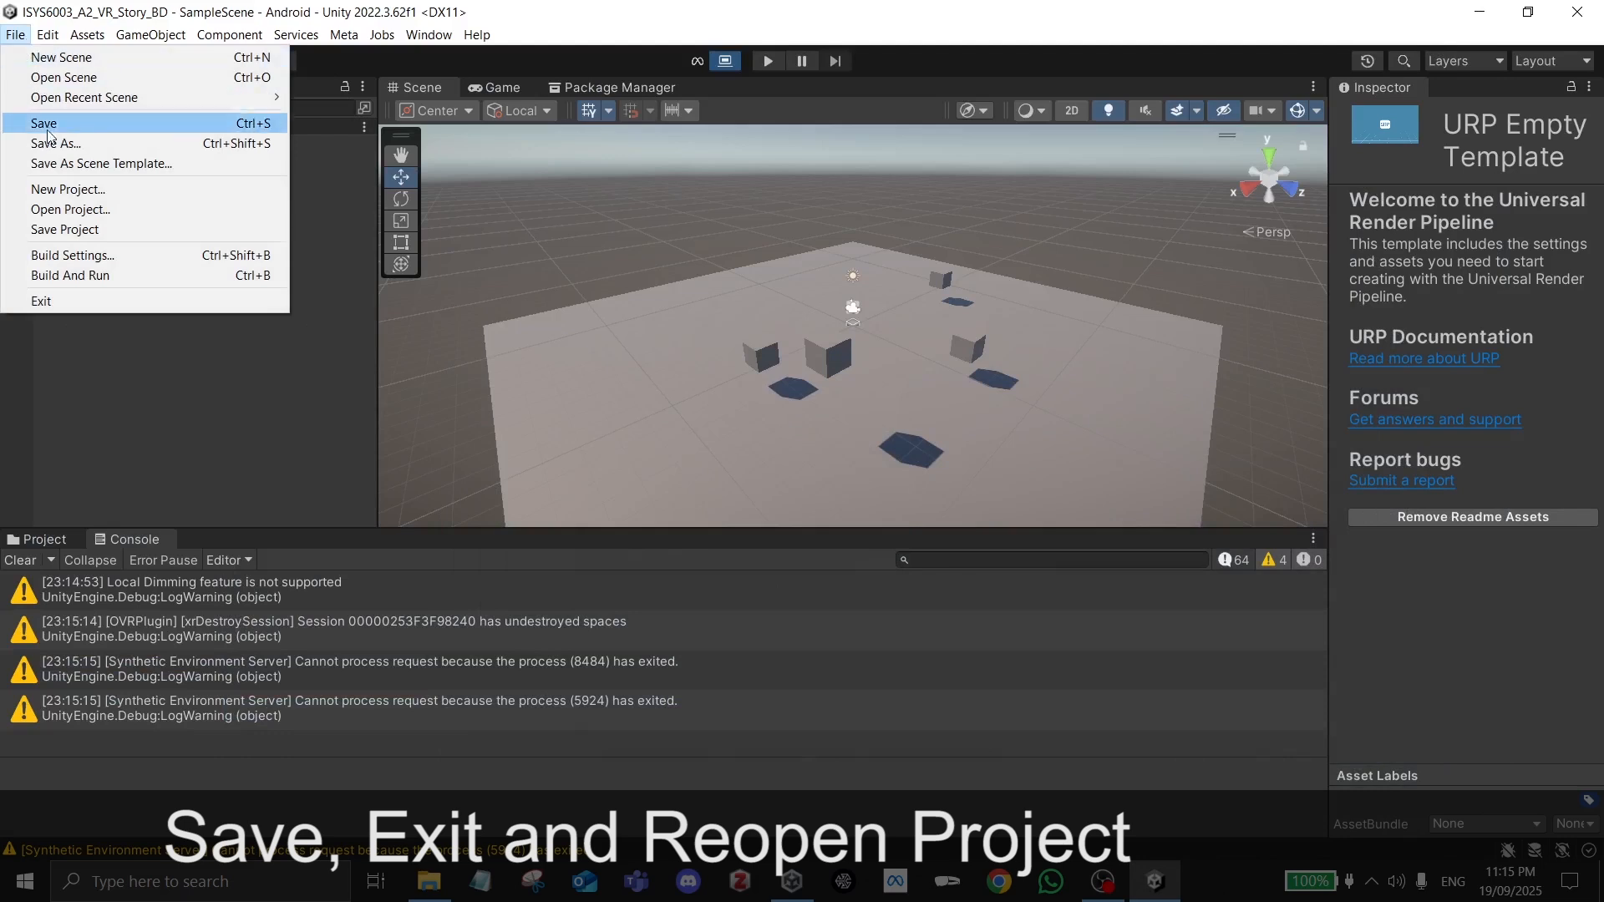
left_click(91, 297)
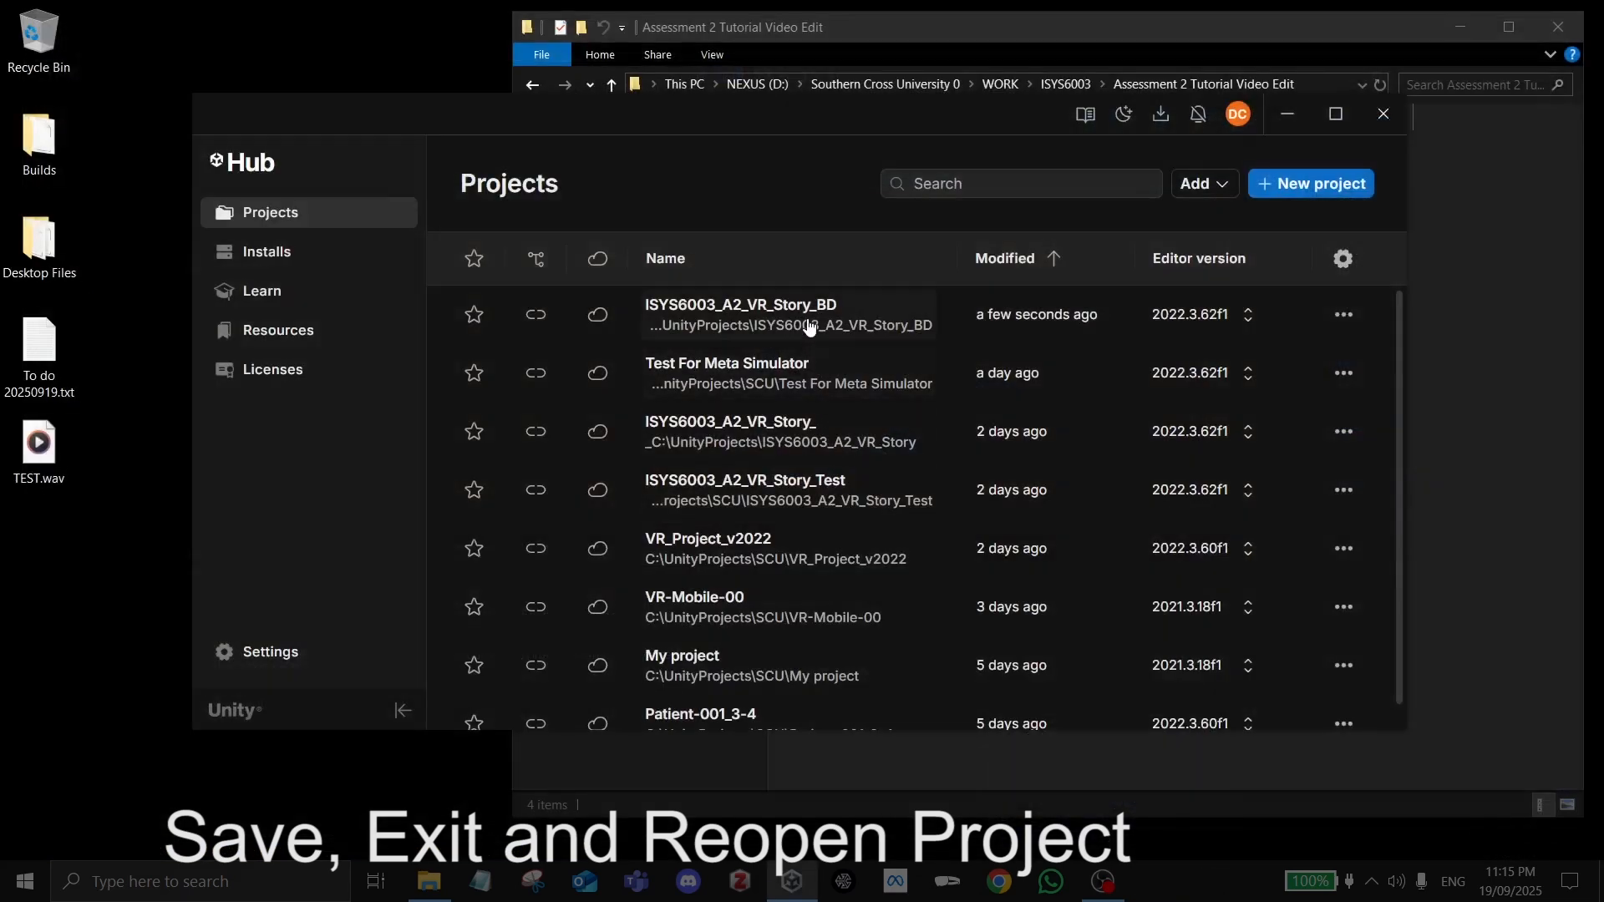
Step: Reopen the ISYS6003_A2_VR_Story_BD project and dismiss the Meta XR SDK welcome window
left_click(809, 323)
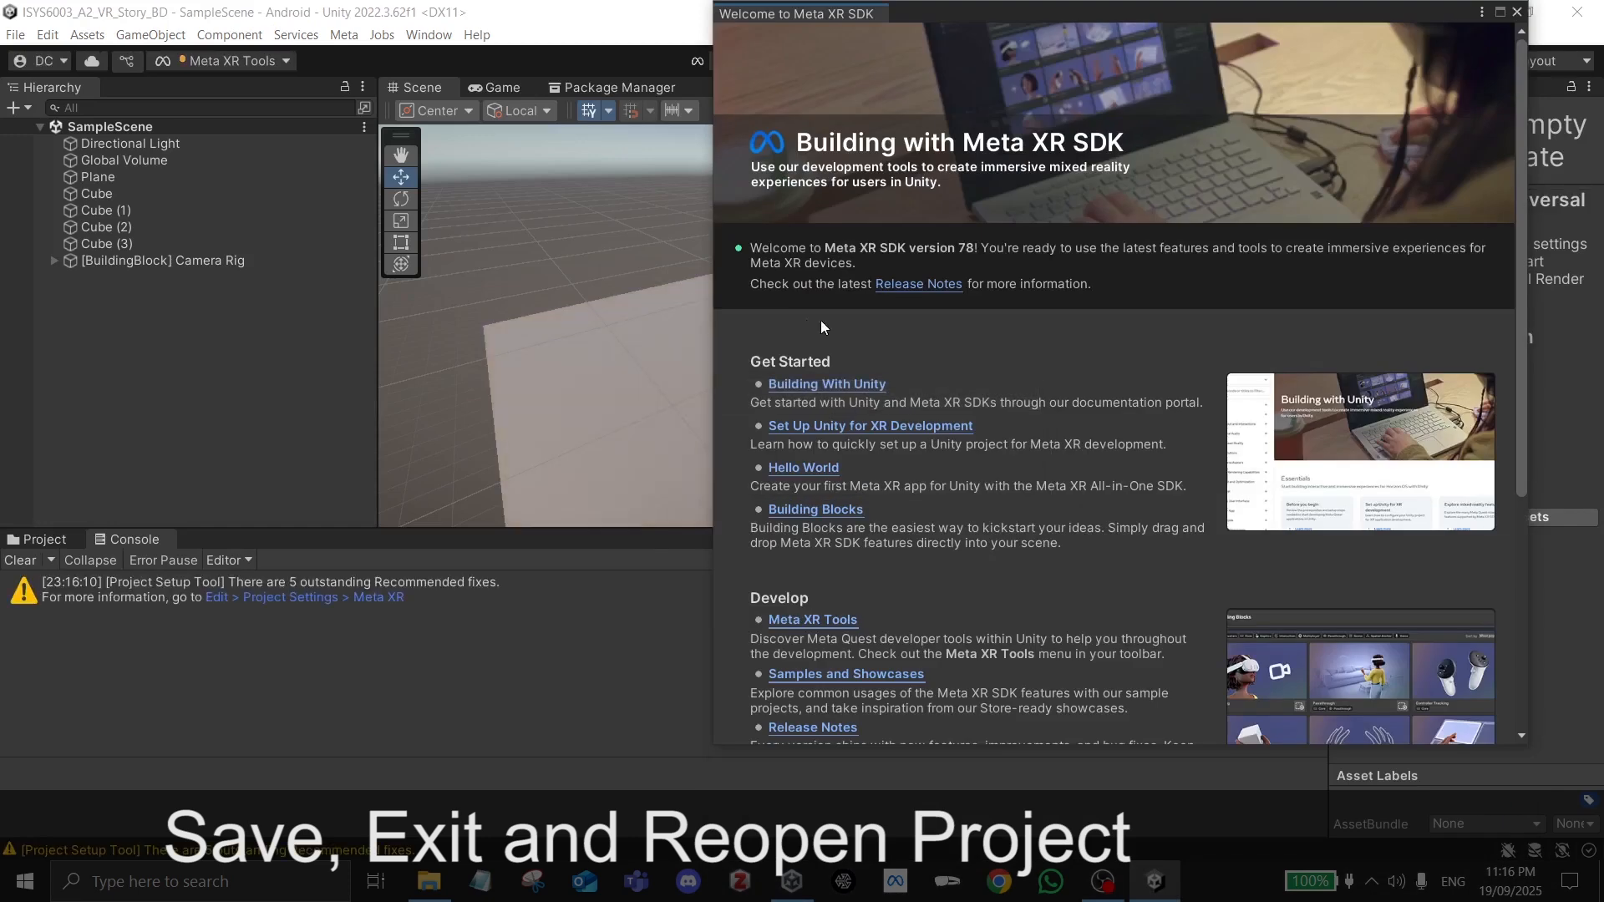
left_click(1518, 12)
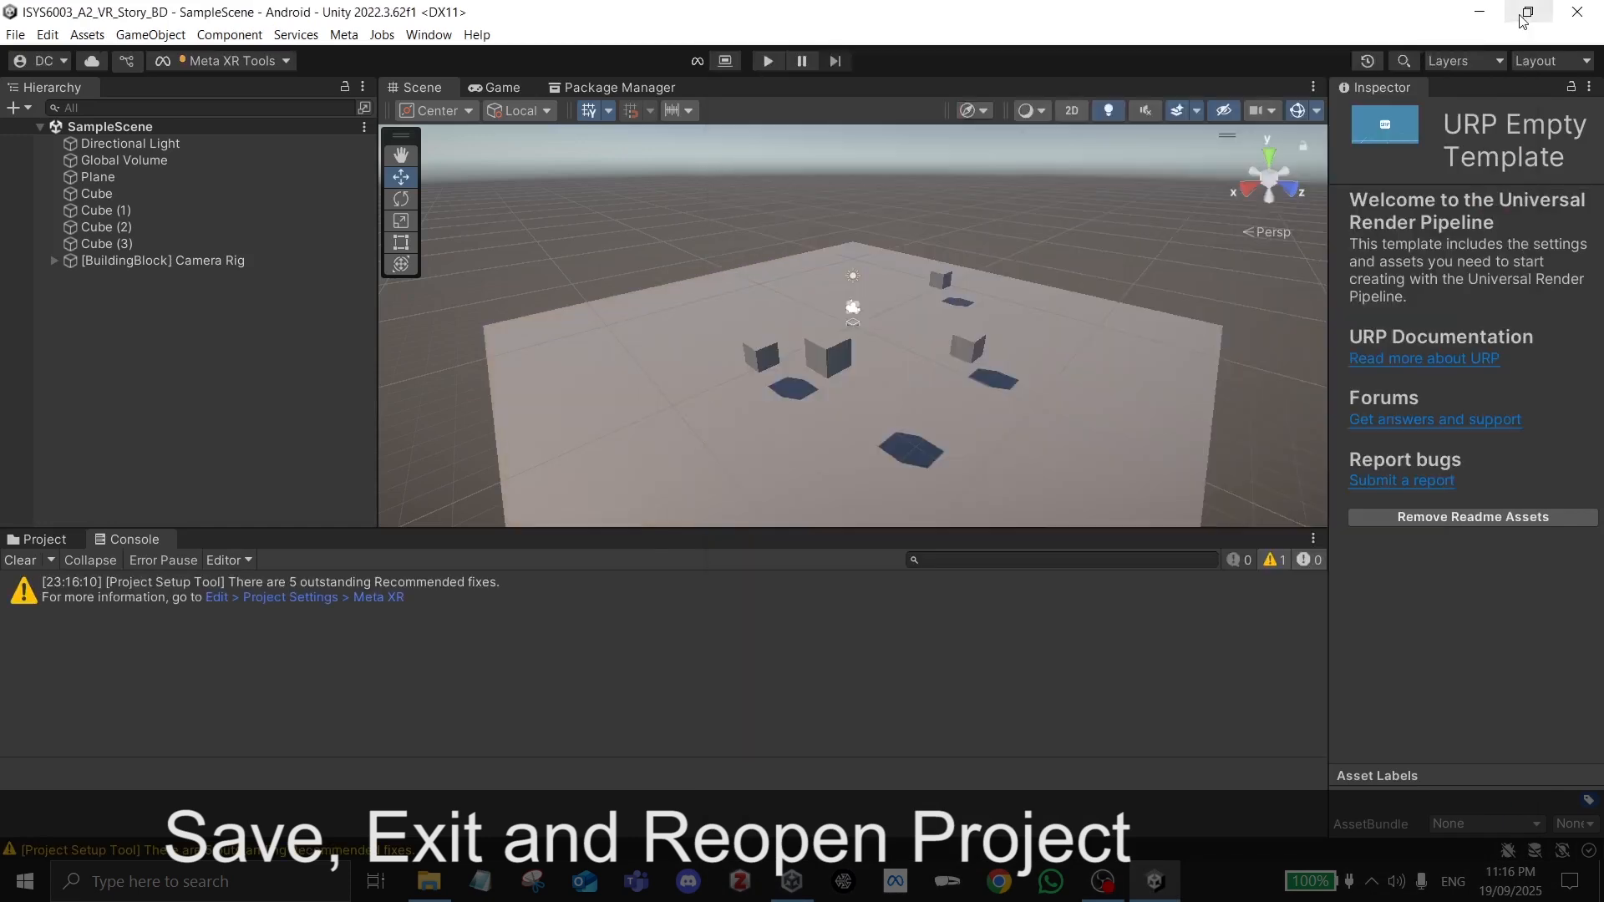
Step: Enable the Meta XR Simulator for play mode, playtest the scene, dismiss the simulator tips and look around at the cubes
left_click(723, 64)
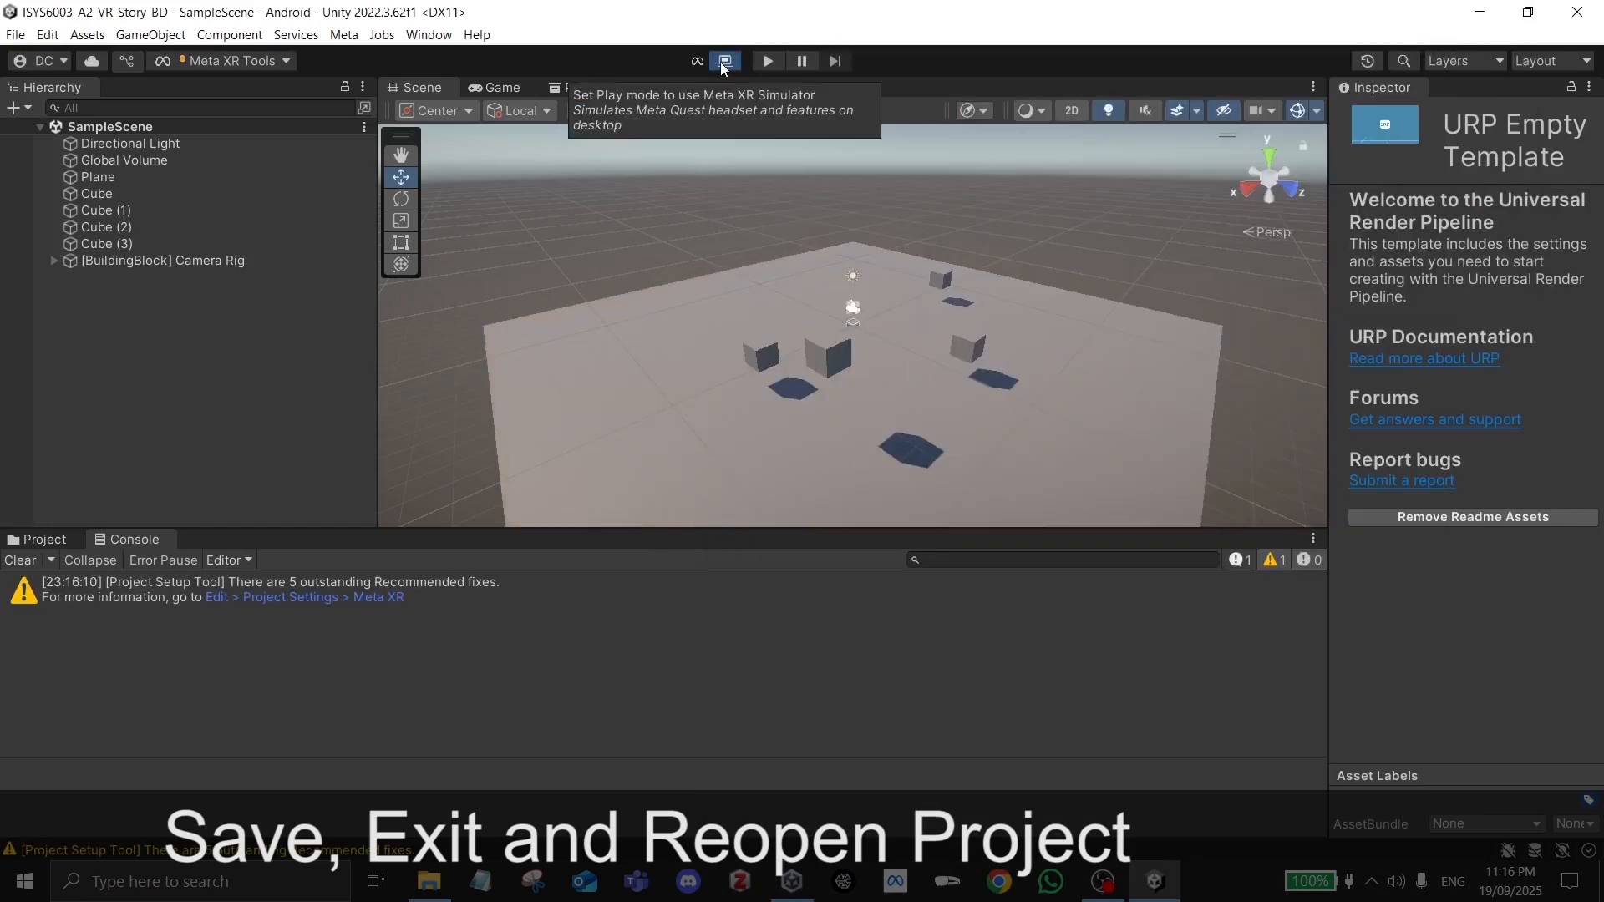
left_click(769, 63)
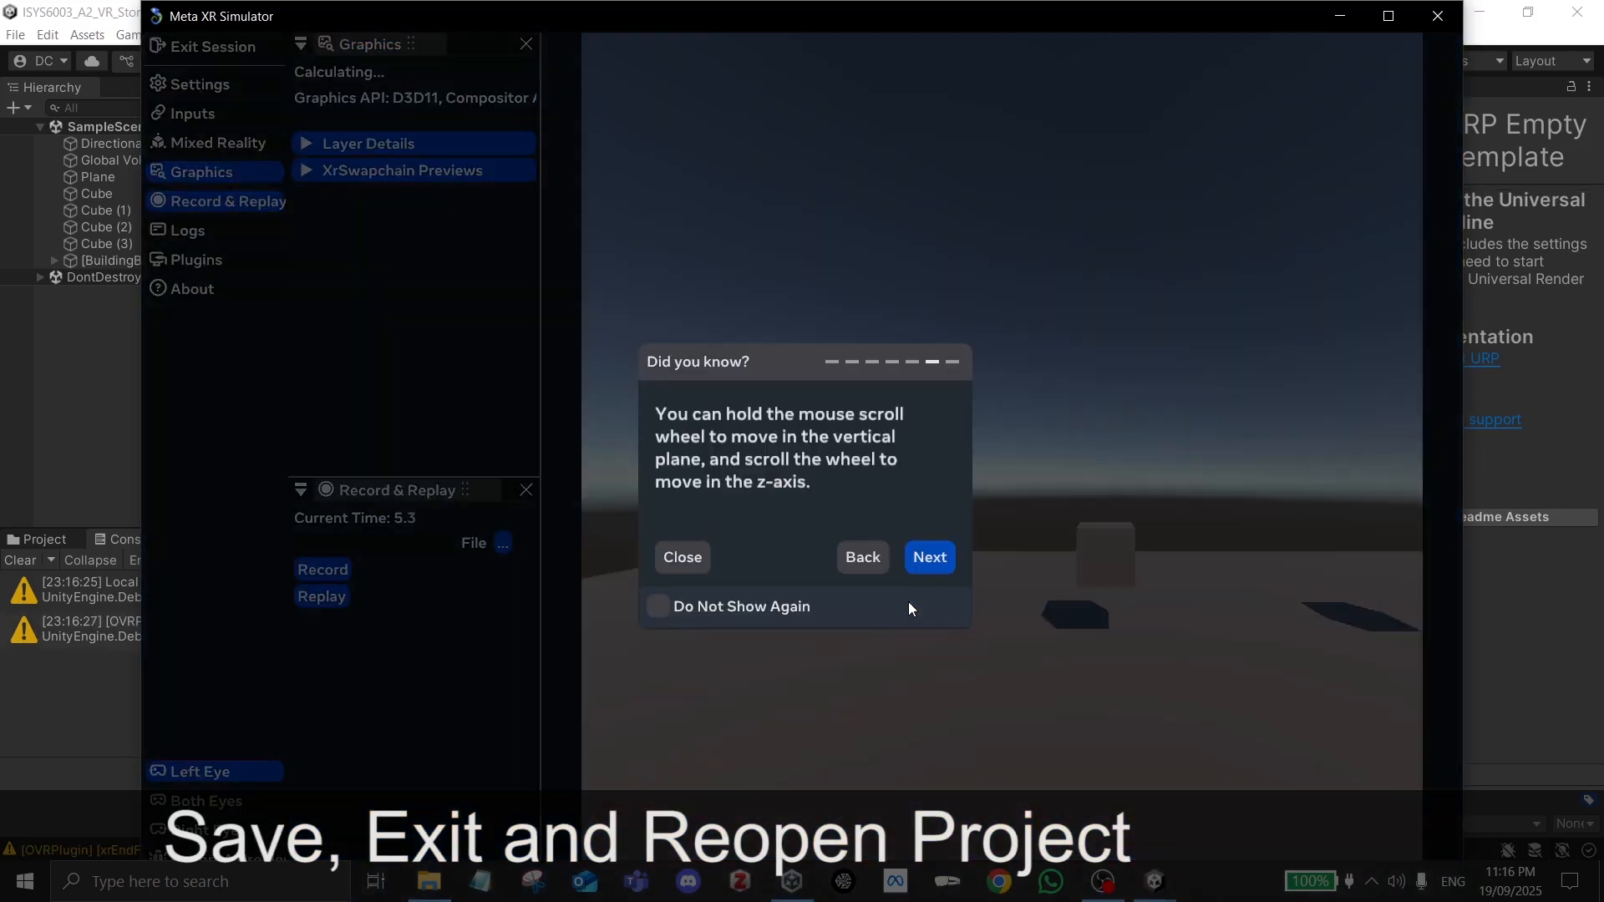
left_click(677, 560)
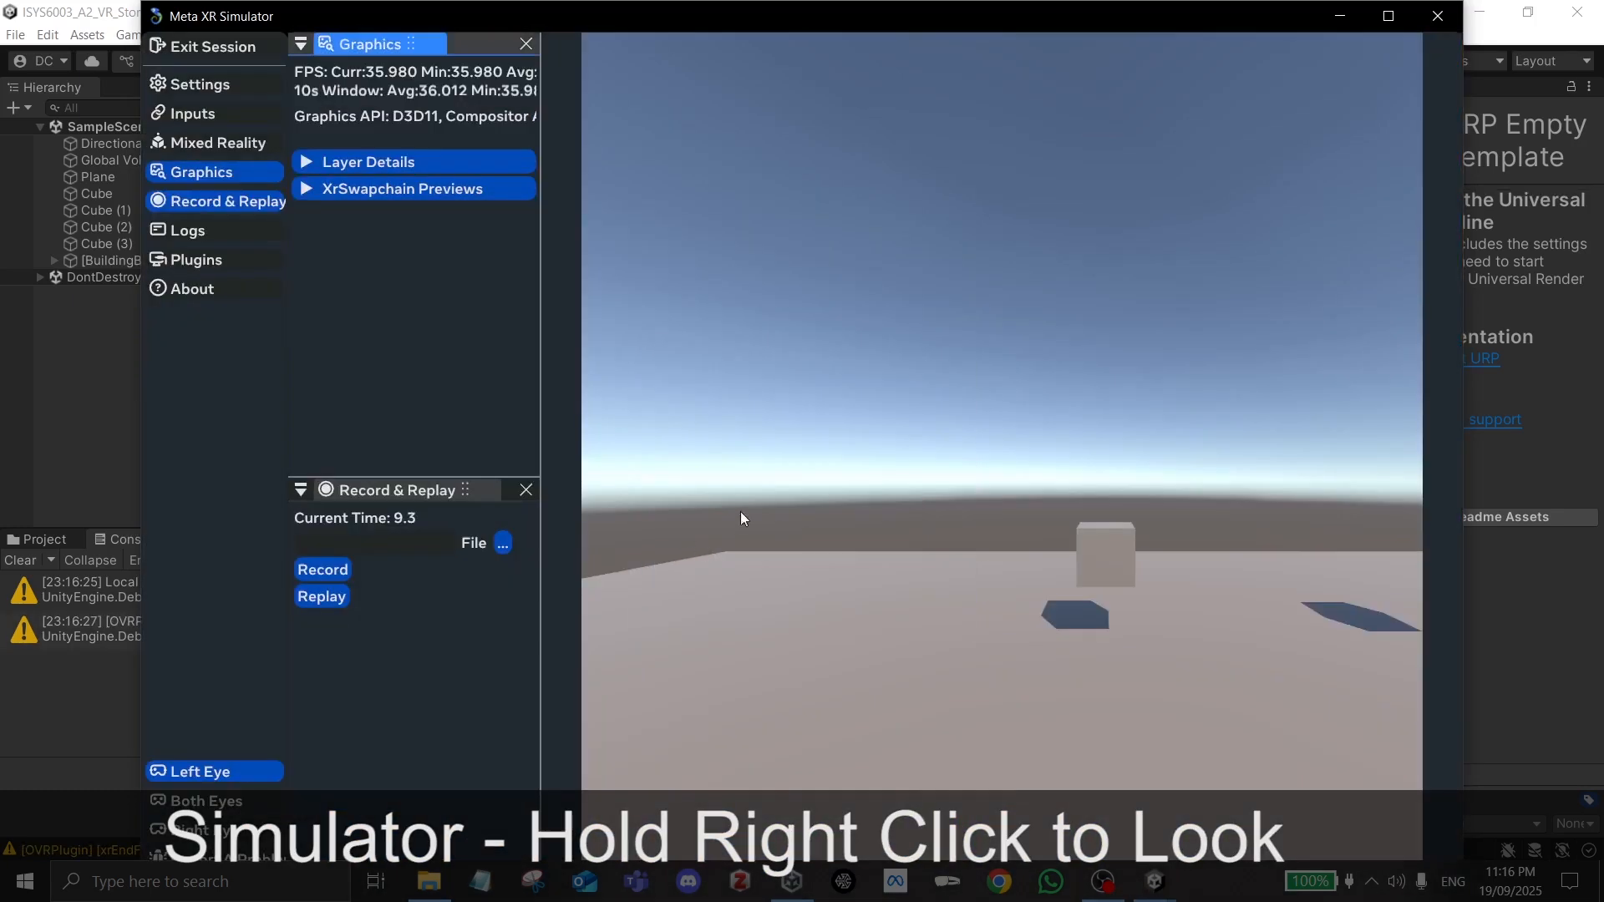
right_click_drag(972, 483, 677, 717)
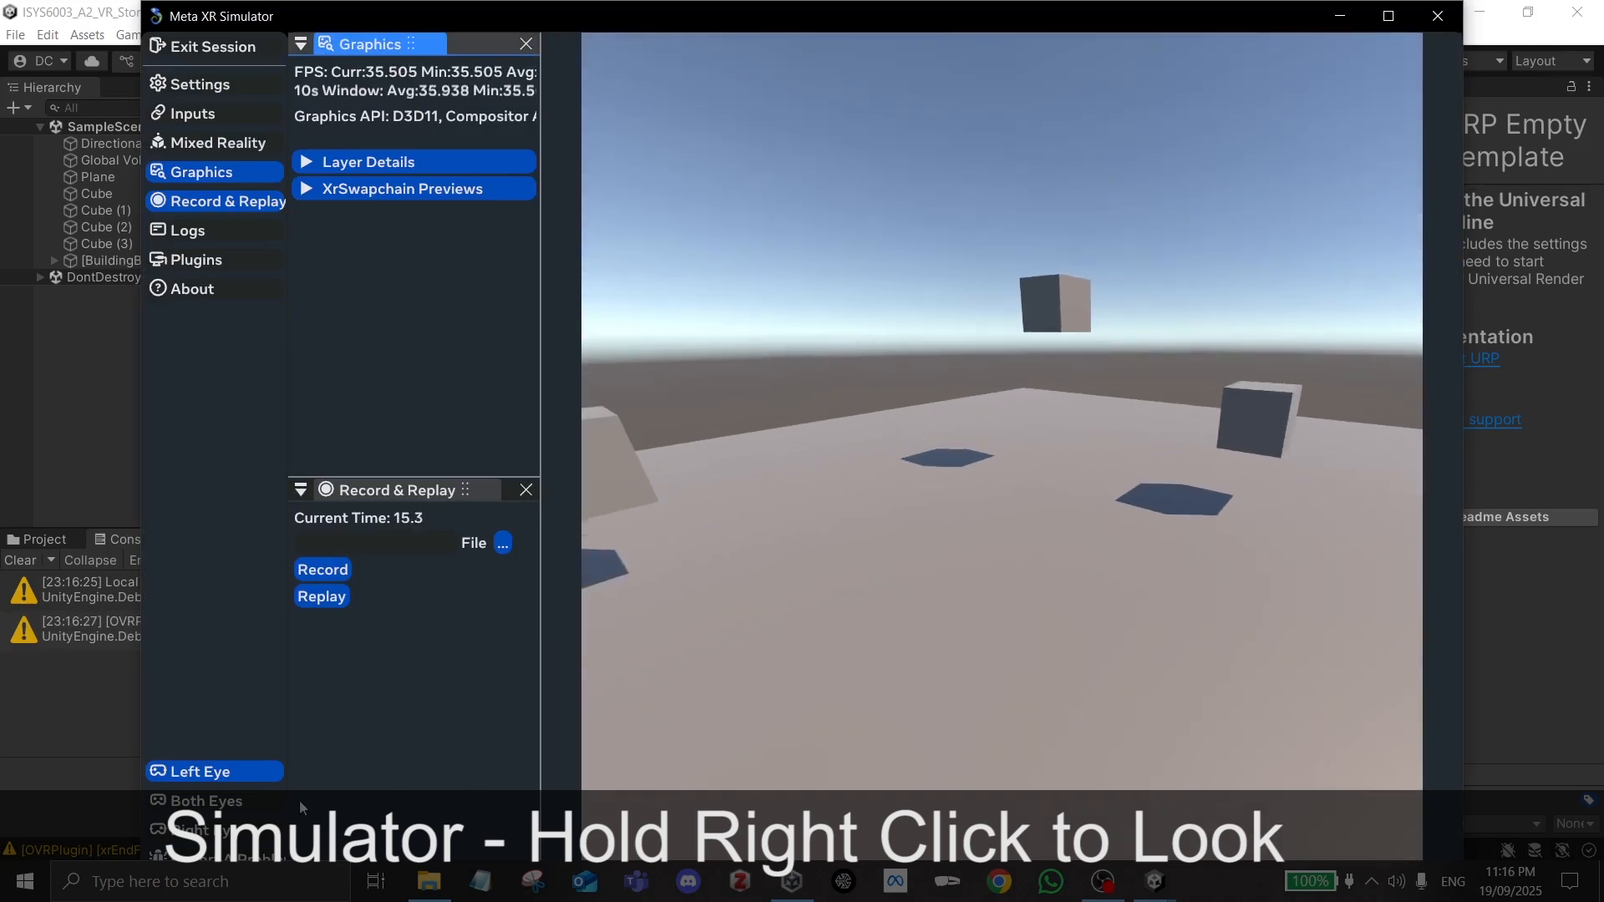
Step: Show both eyes in a maximized simulator window, close the Graphics and Record & Replay panes, and look around the scene
left_click(242, 801)
right_click_drag(772, 548, 1086, 293)
left_click(1386, 20)
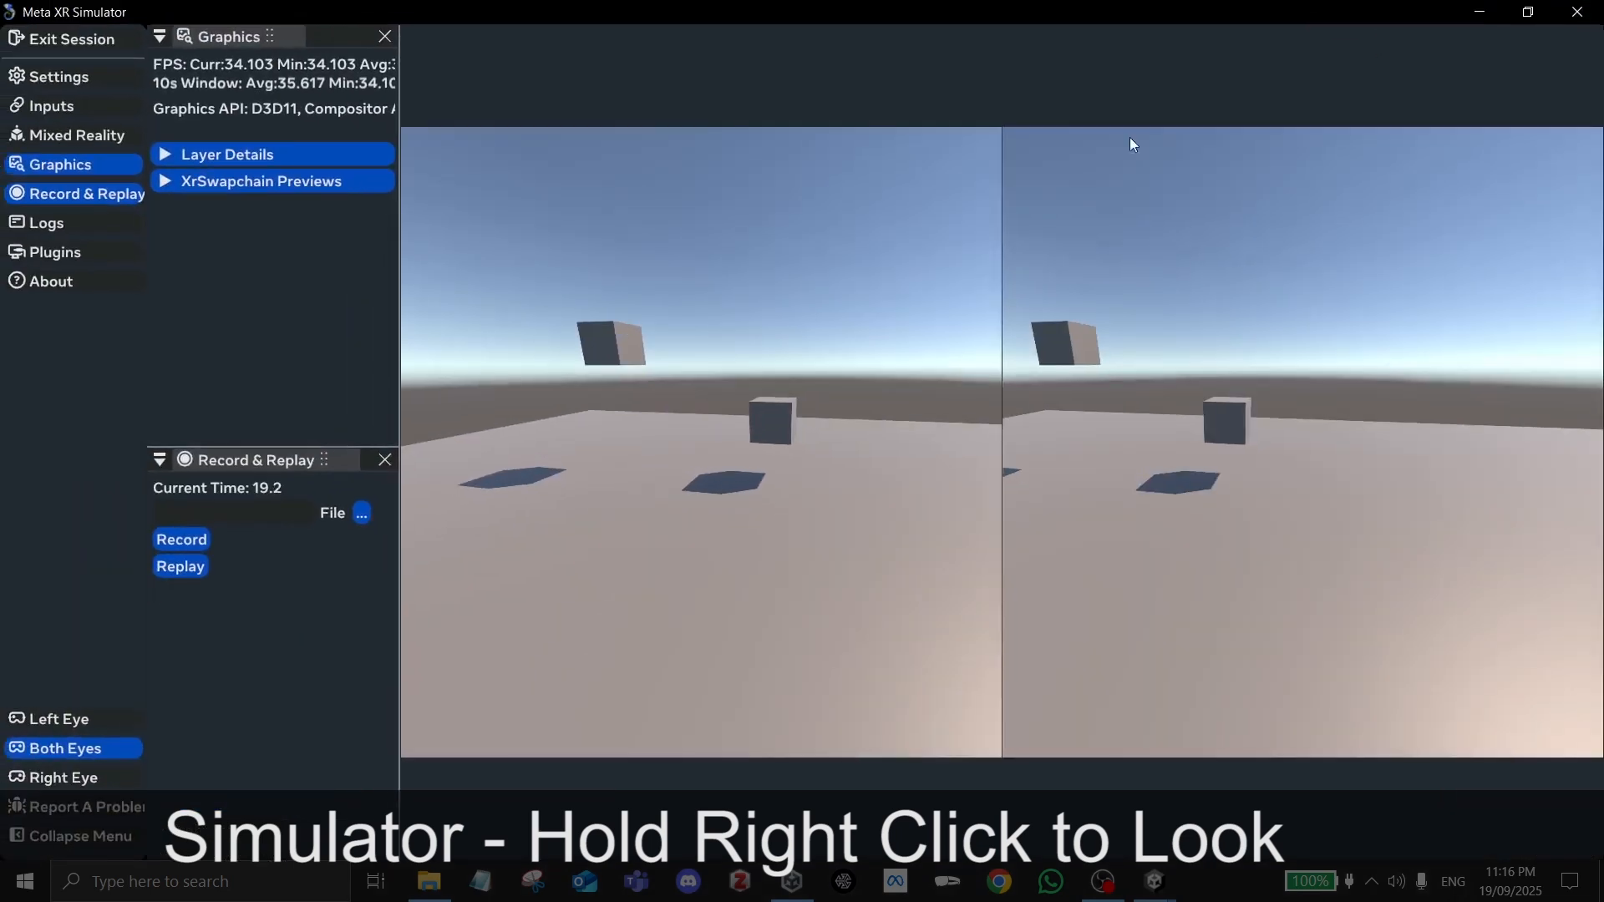
left_click(384, 36)
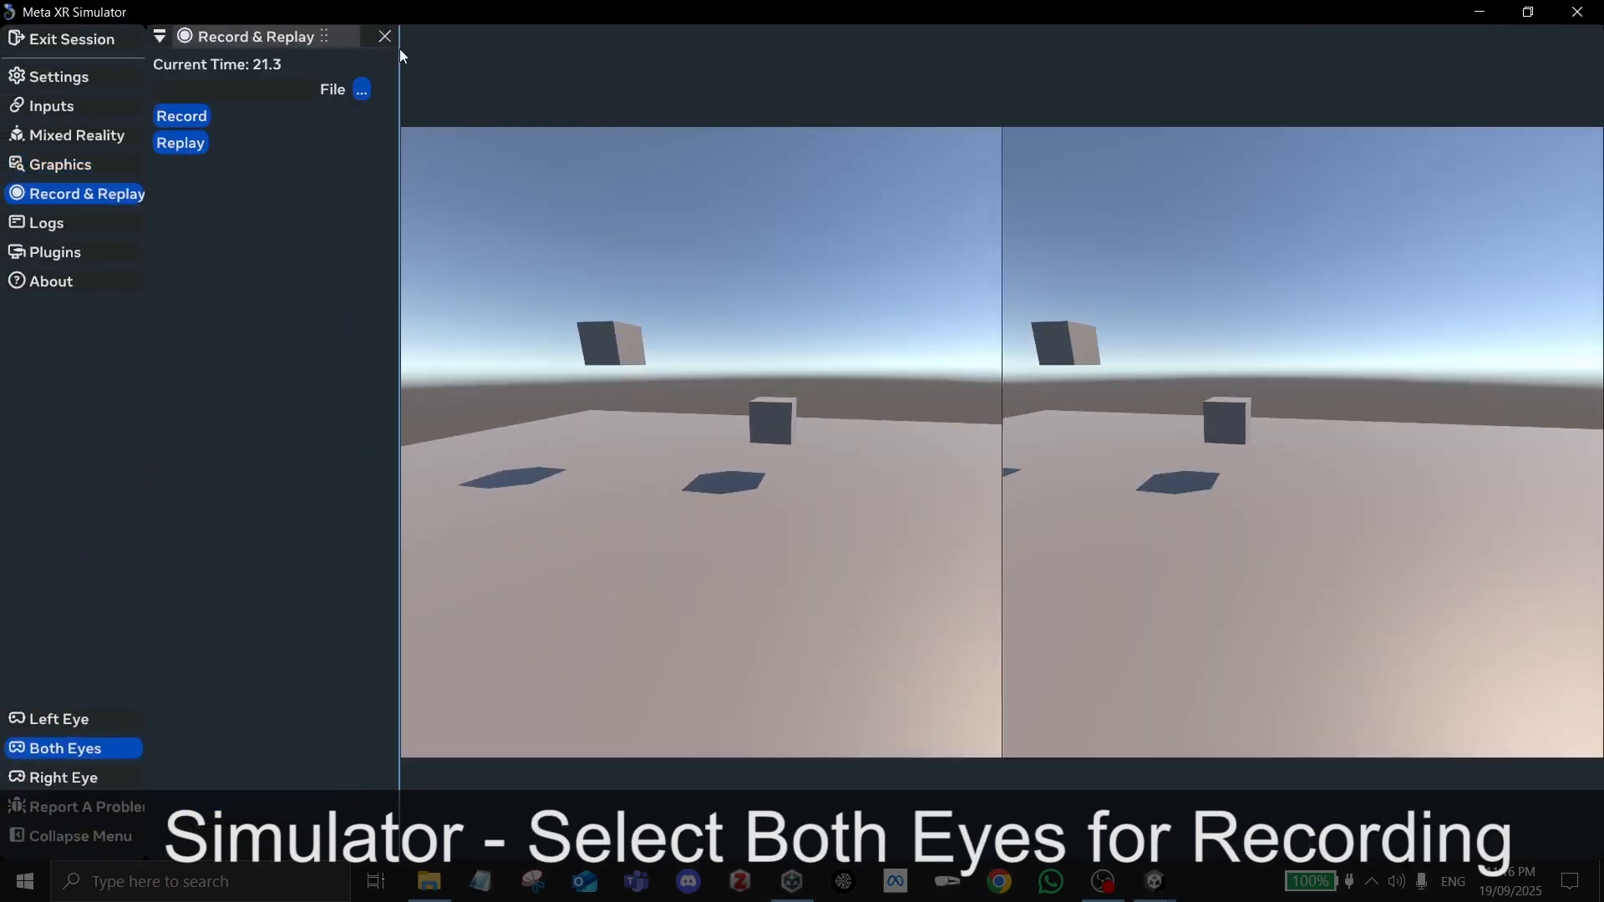
left_click(384, 36)
right_click_drag(913, 440, 745, 443)
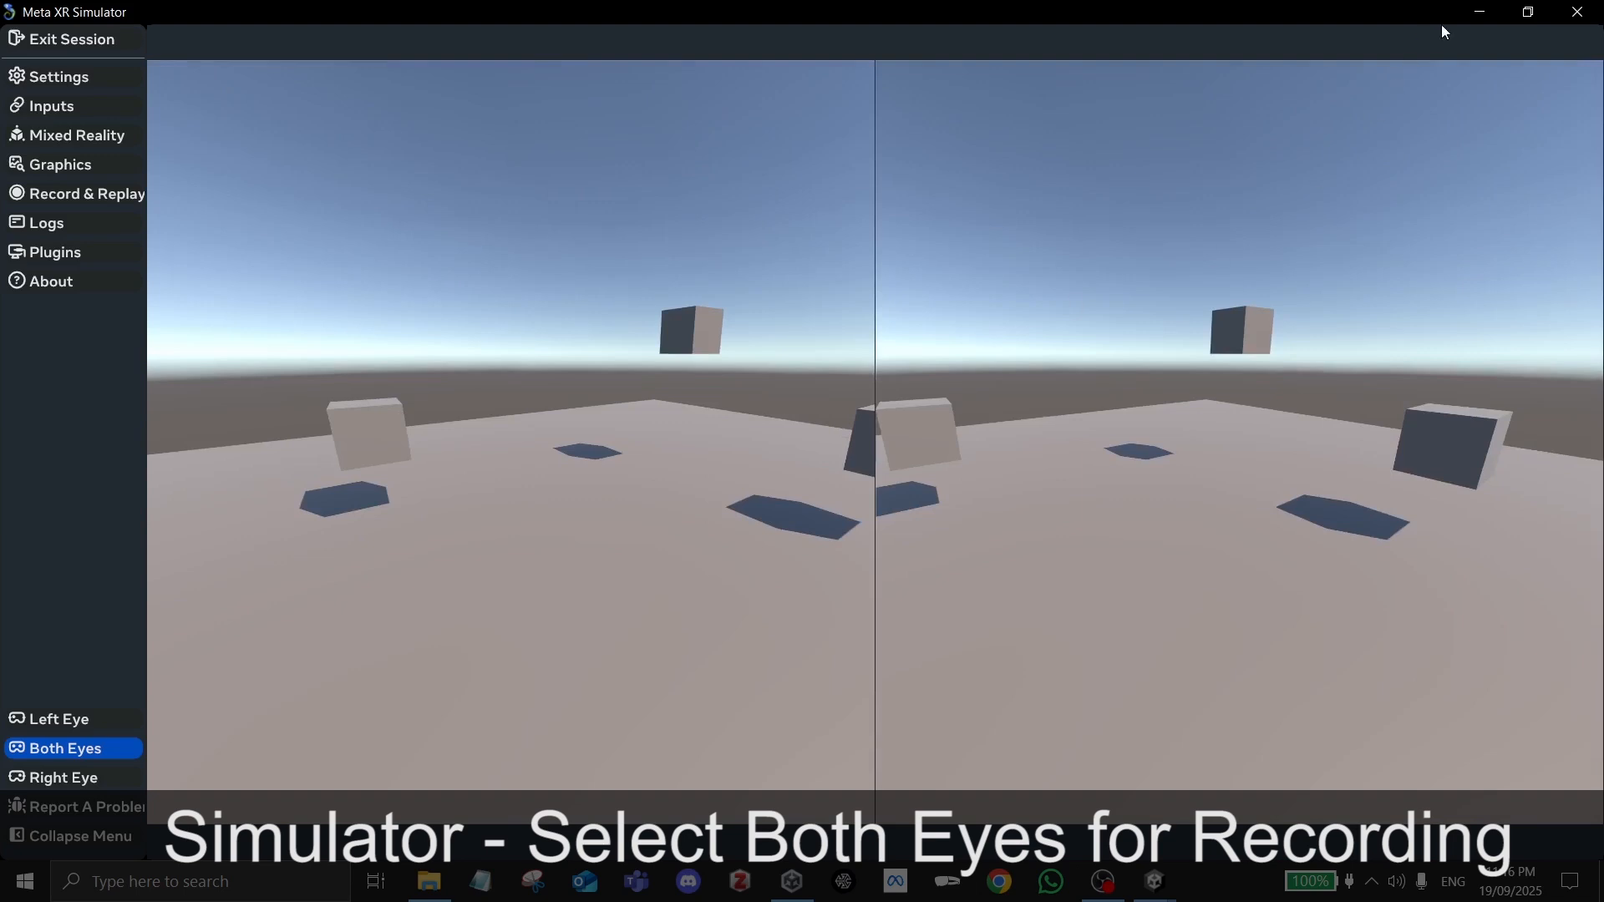
Step: Close the Meta XR Simulator window and stop the scene's play mode
left_click(1578, 12)
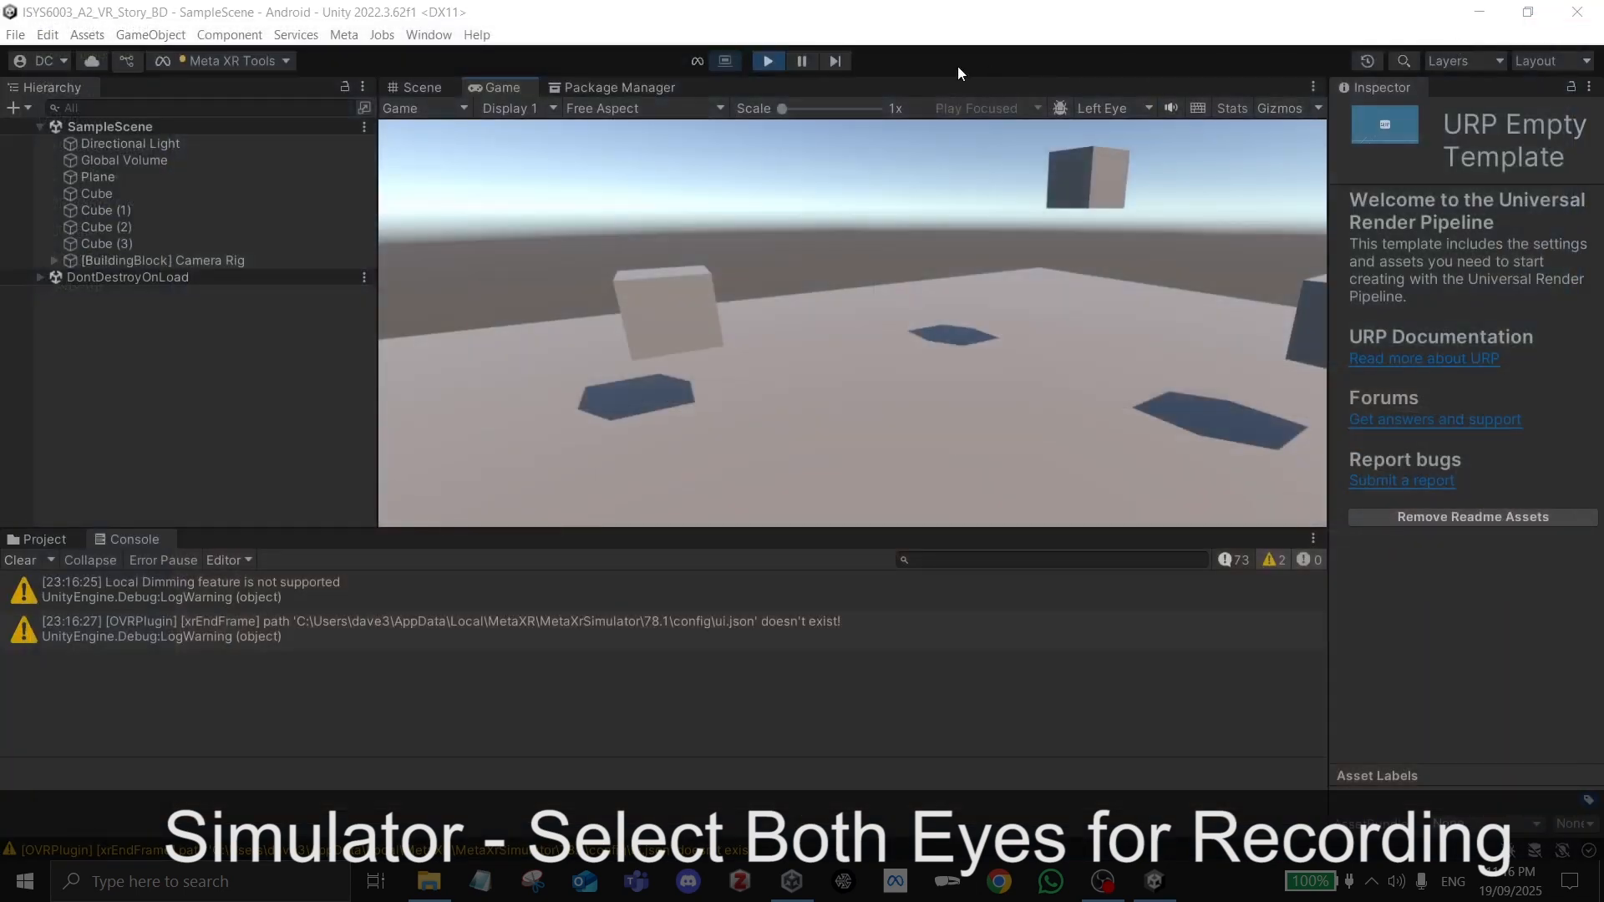
left_click(764, 63)
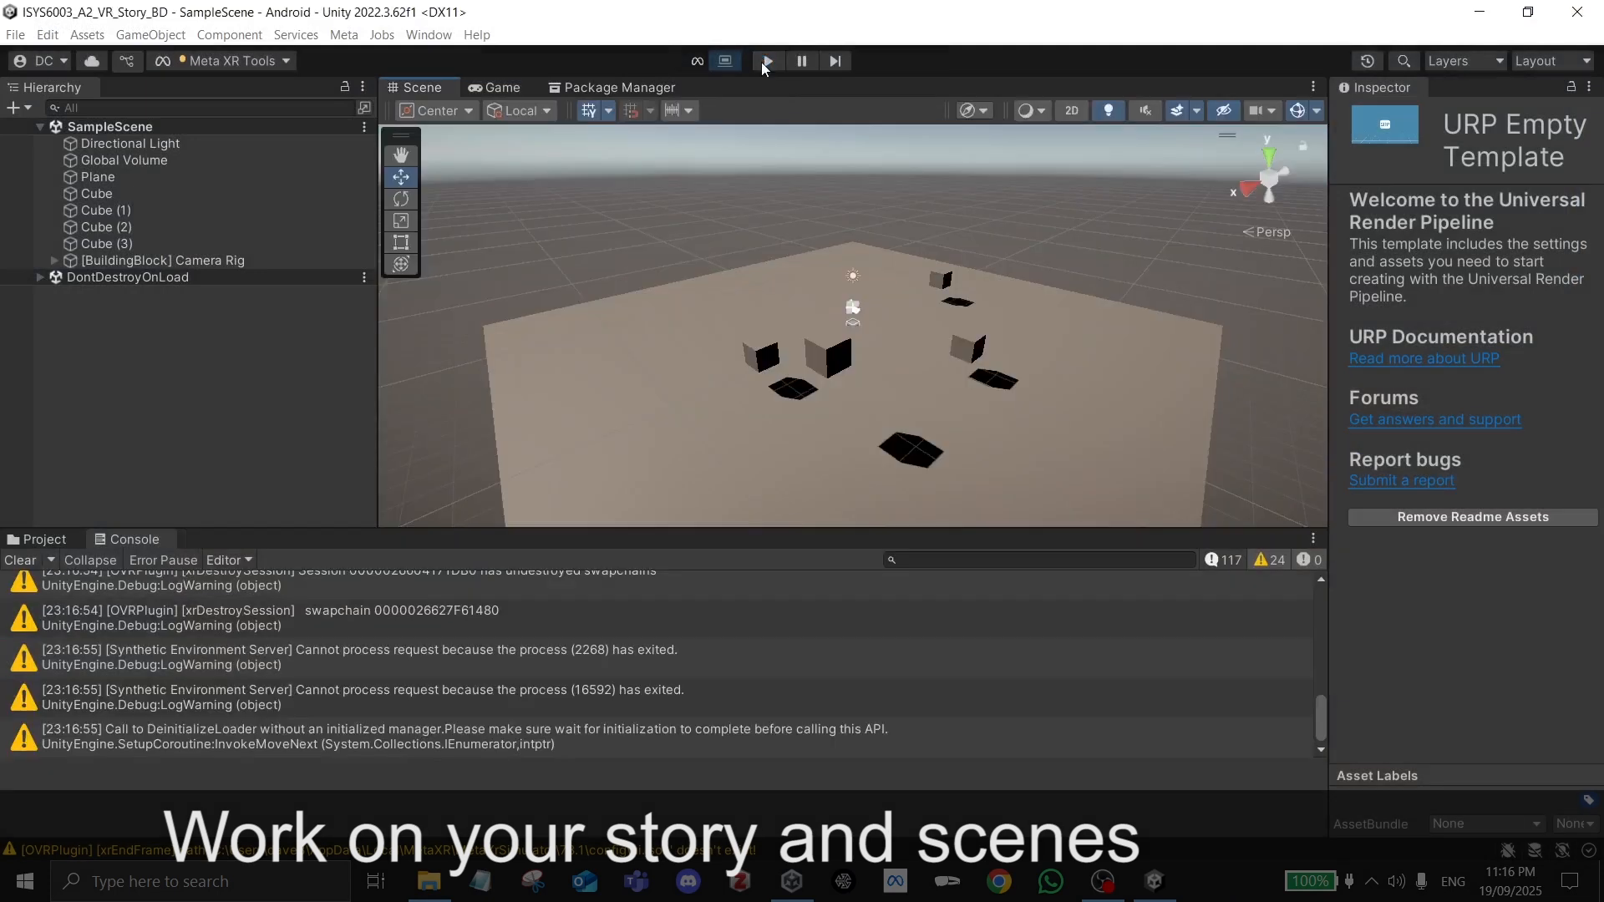
left_click(766, 62)
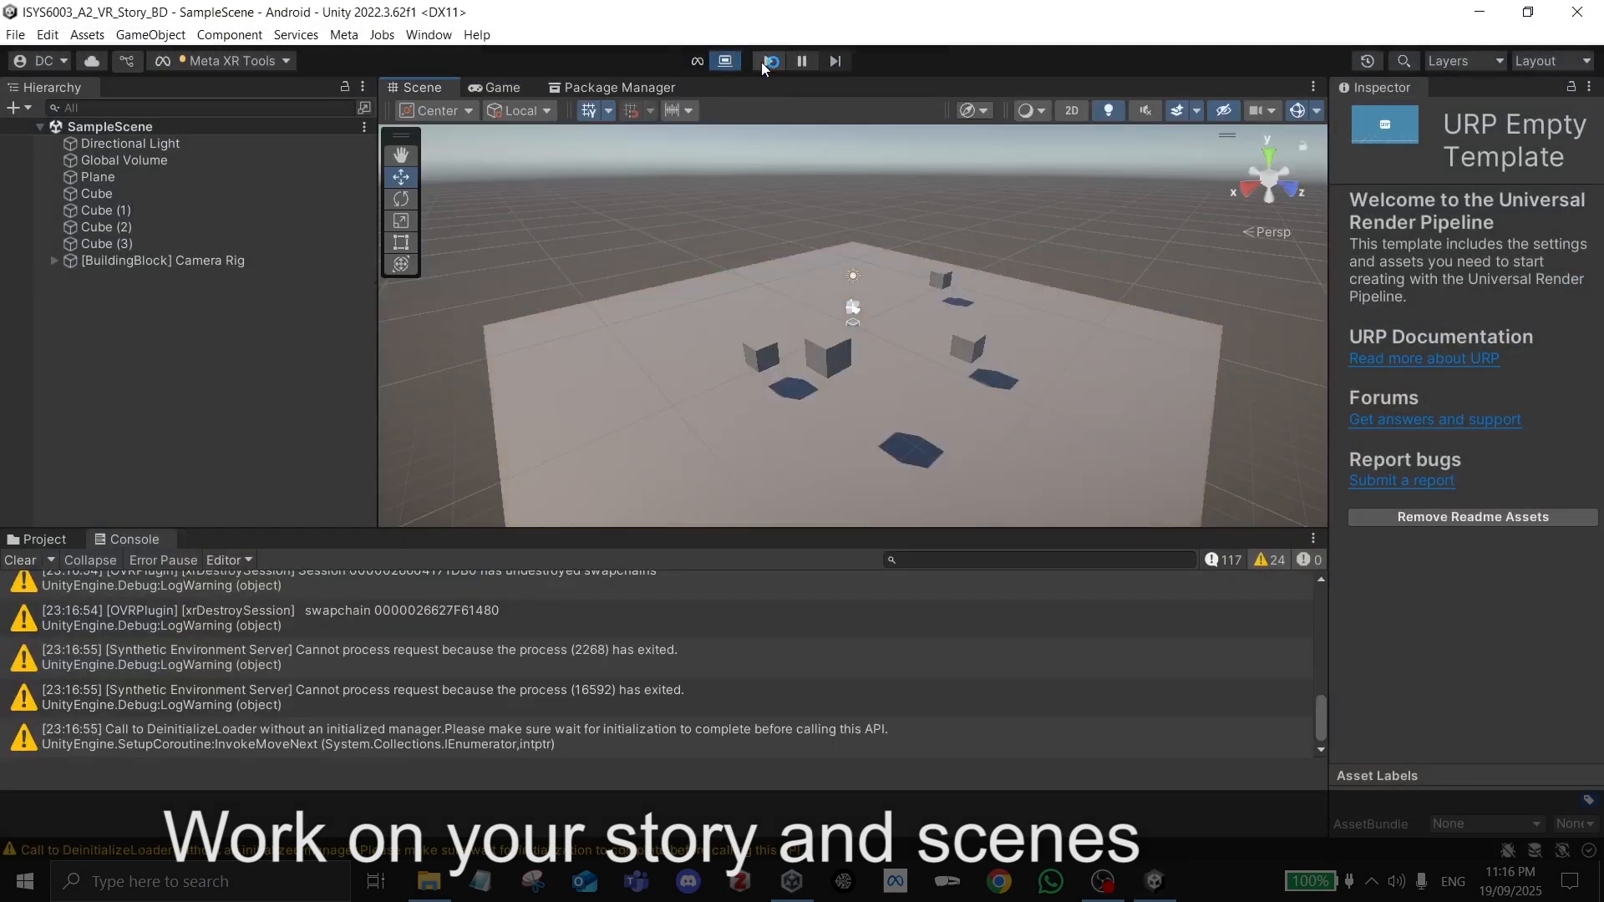